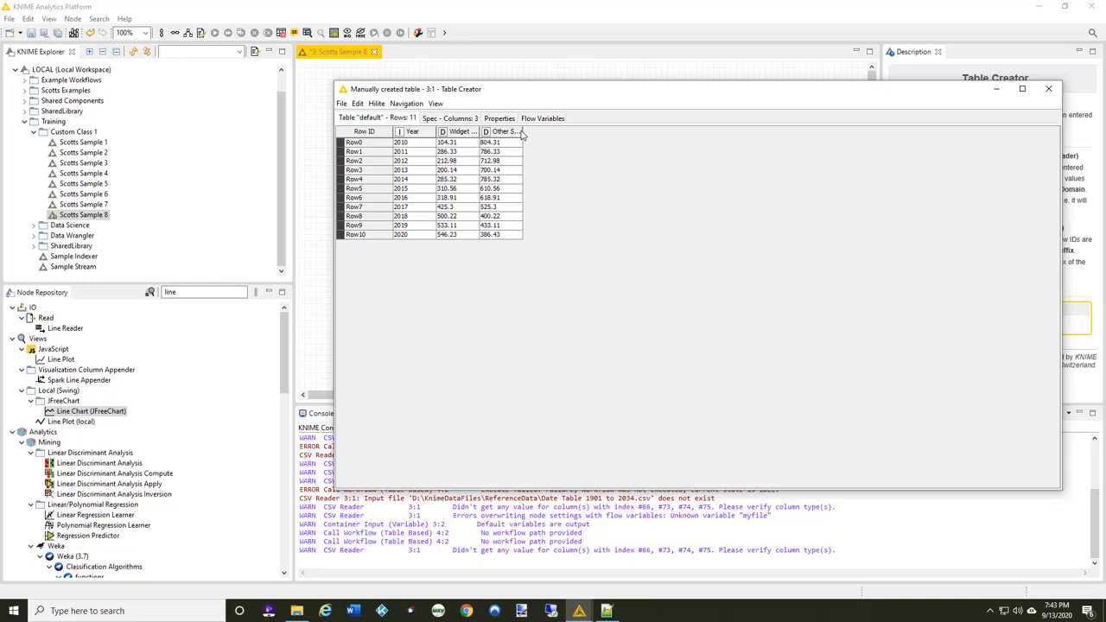
Widen the Other Sales and Widget Sales columns in the Table Creator output to read their headers, and close the table.
left_click_drag(523, 131, 560, 128)
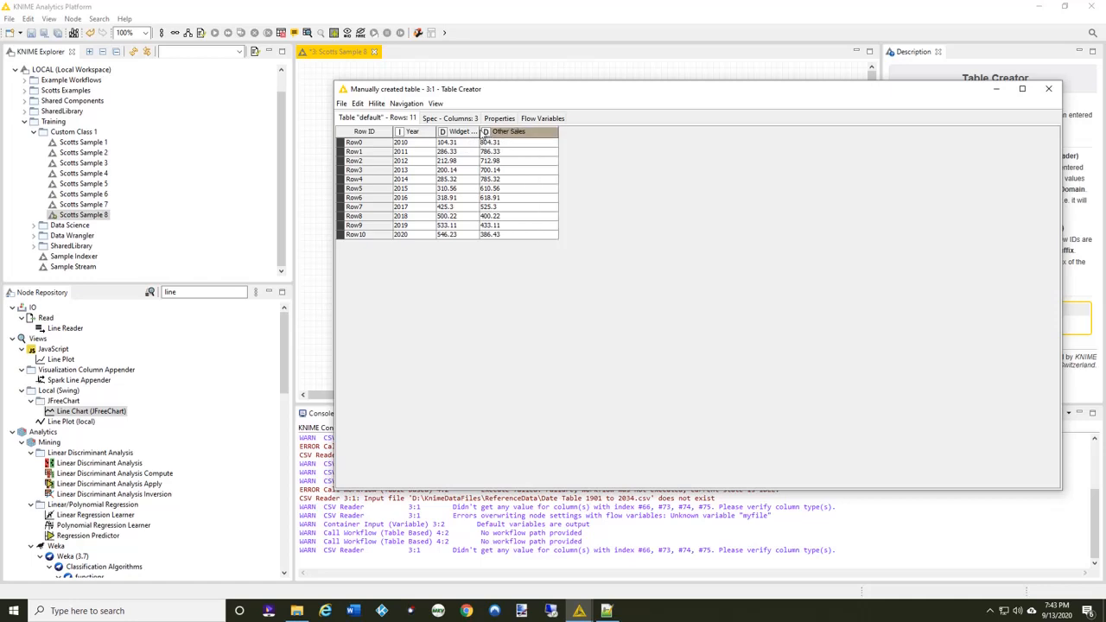
left_click_drag(479, 131, 491, 129)
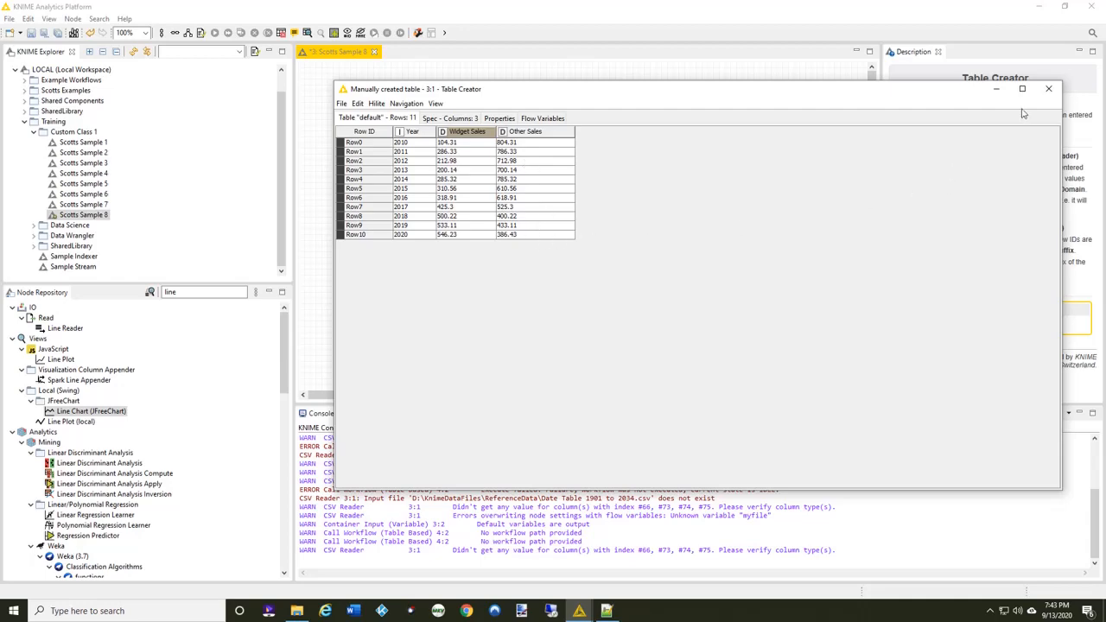
left_click(1049, 91)
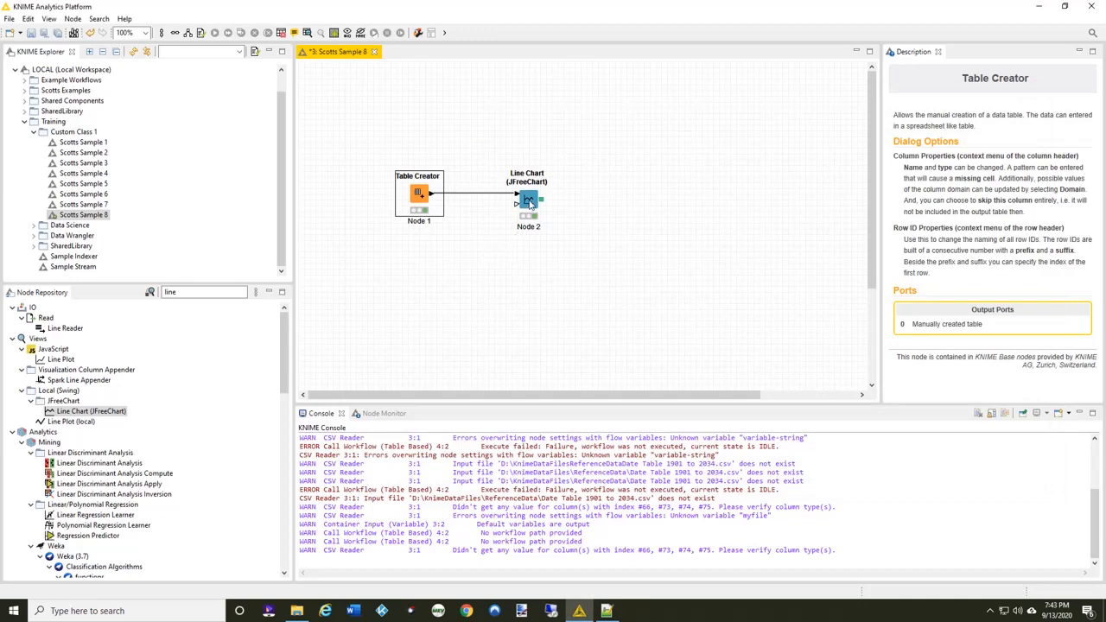
View the chart produced by the Line Chart (JFreeChart) node and close its window.
right_click(530, 205)
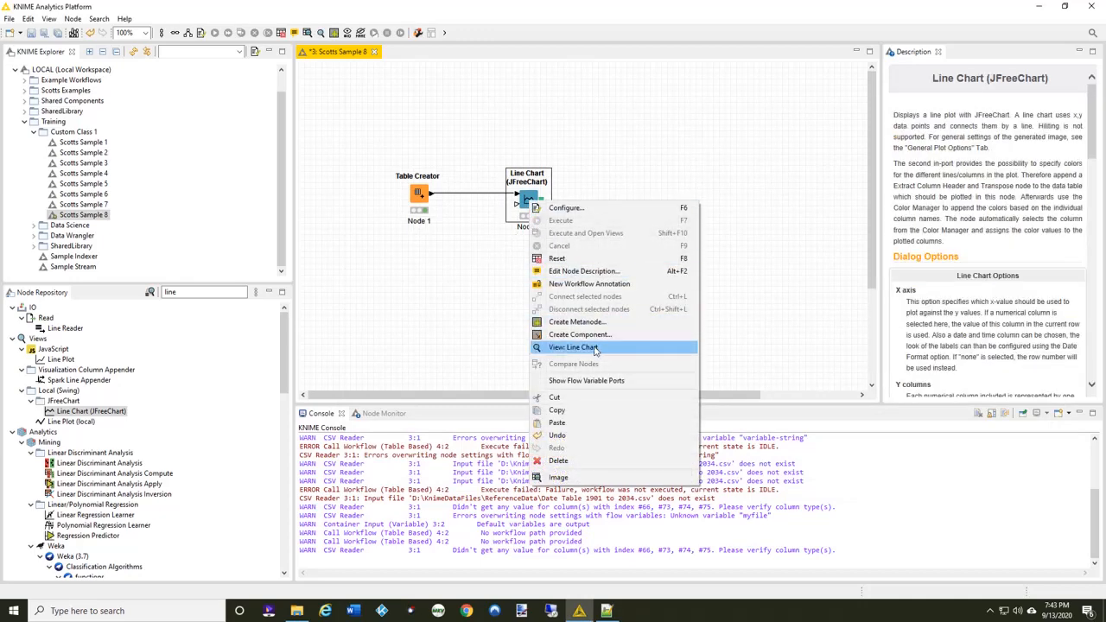
left_click(595, 349)
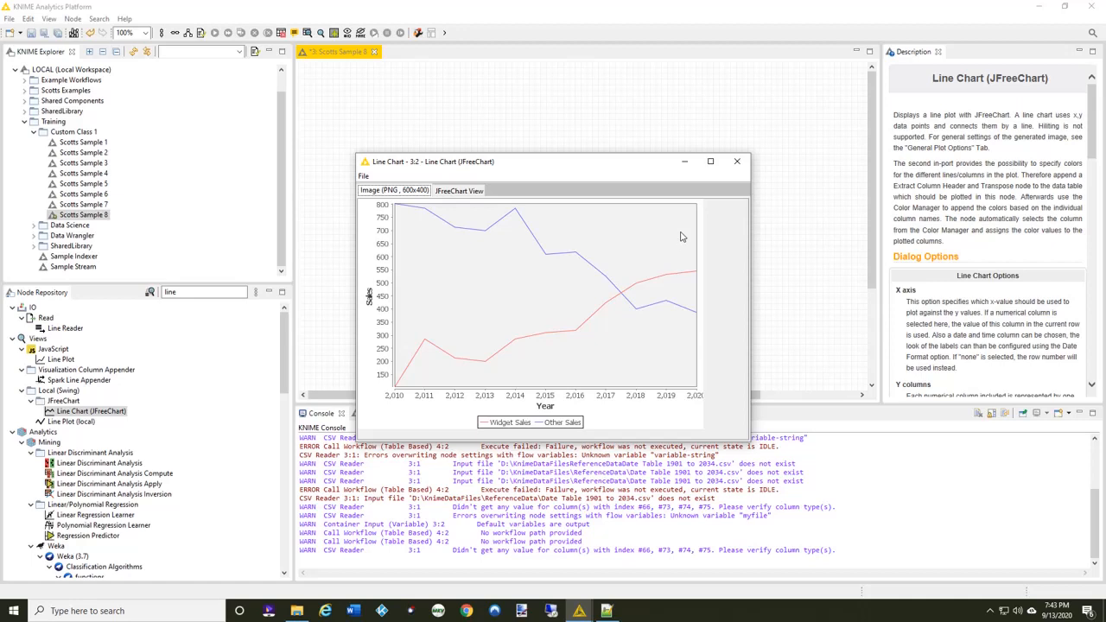
left_click(737, 163)
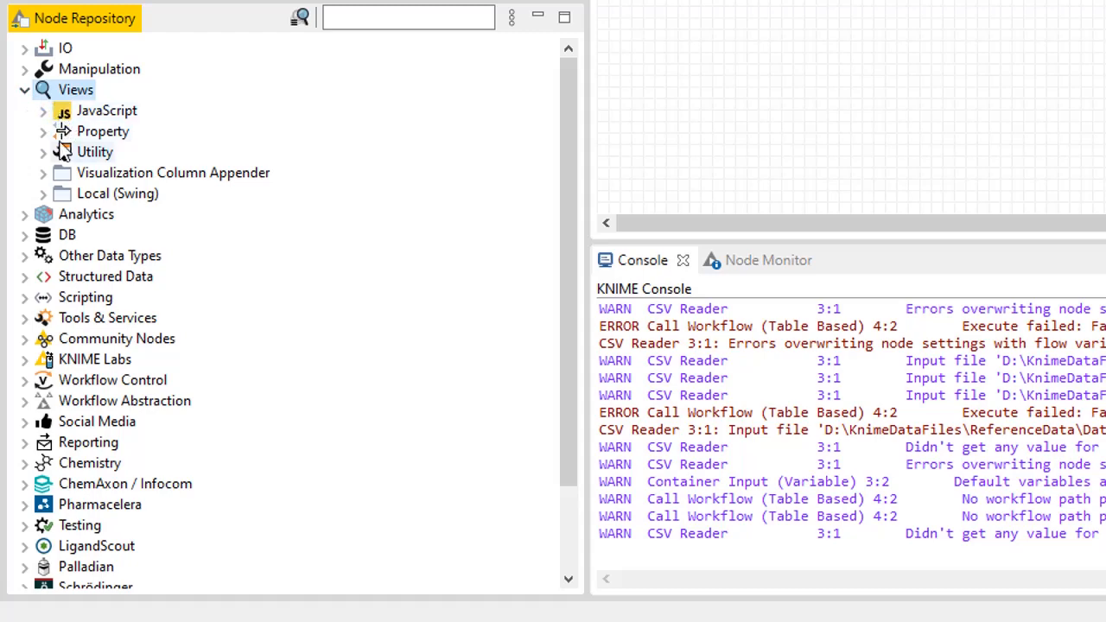
Examine the JavaScript nodes under Views and the JavaScript Views (Labs) category under KNIME Labs in the node repository.
left_click(42, 112)
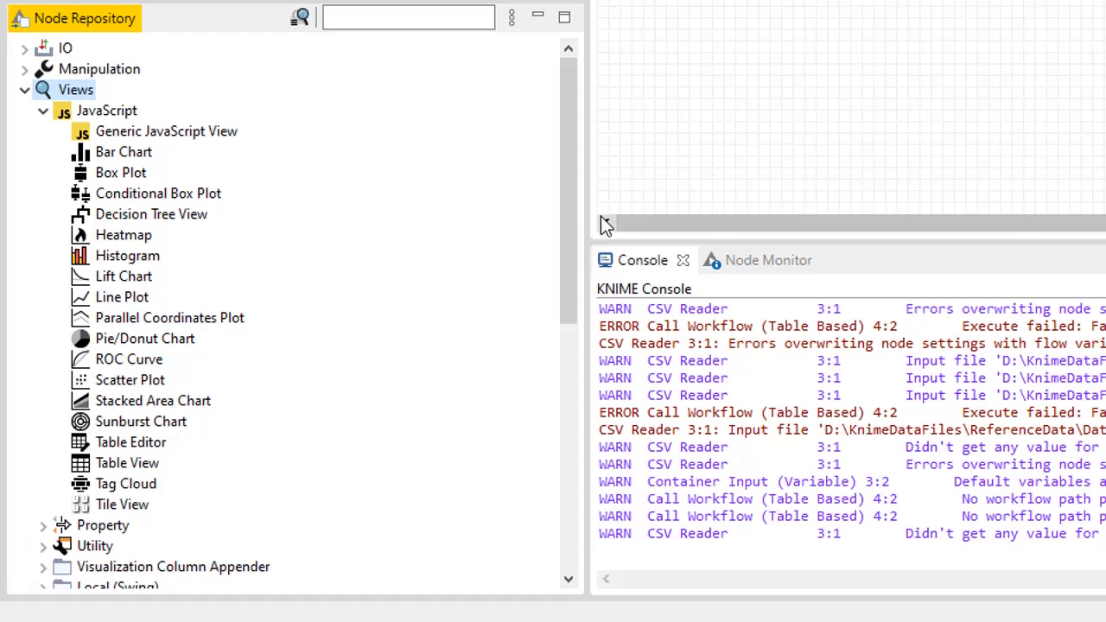
left_click(26, 92)
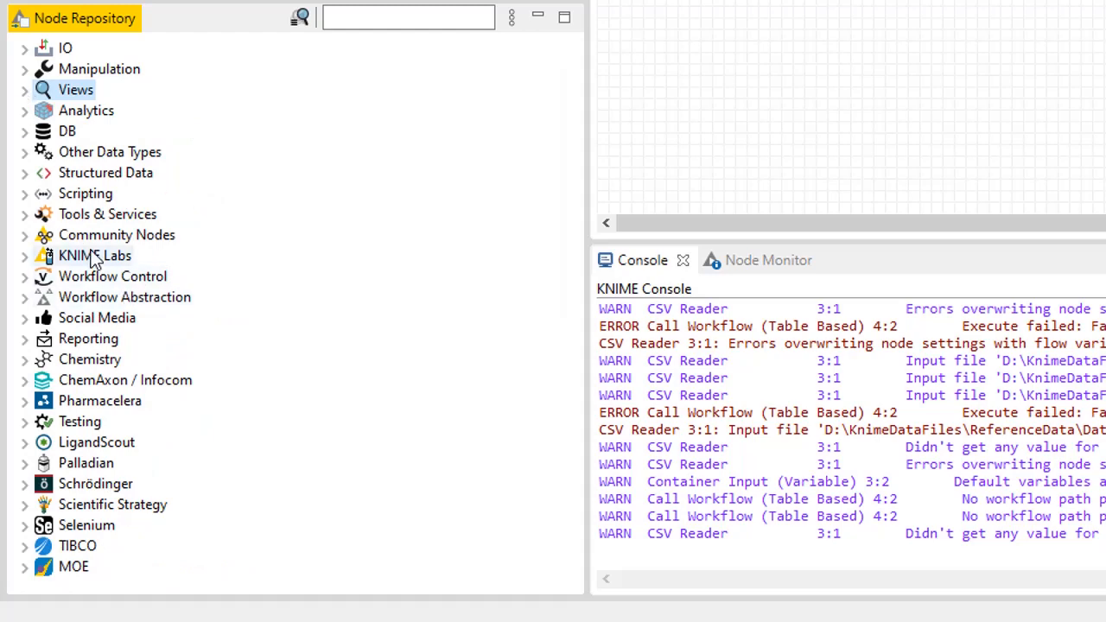
left_click(26, 259)
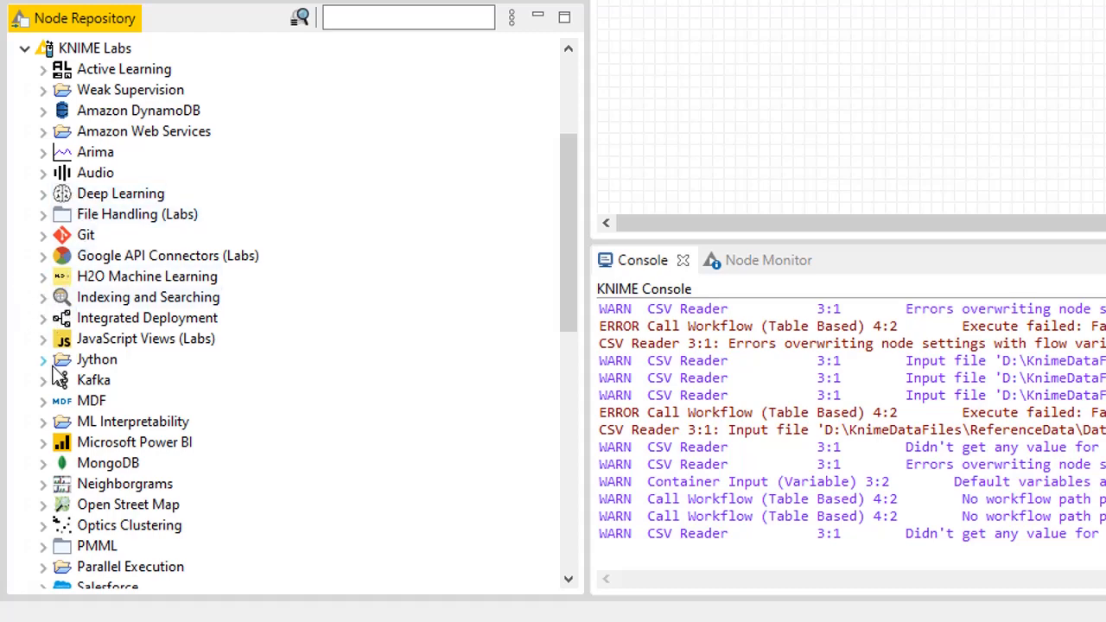
left_click(44, 340)
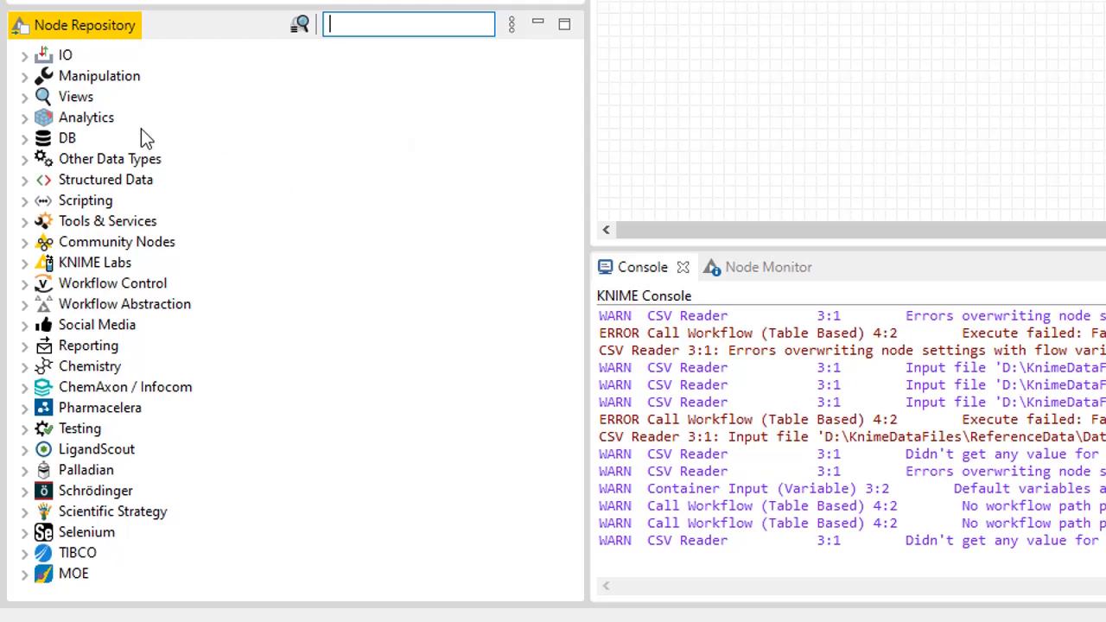
Examine the chart nodes under Views in the JavaScript, Local (Swing) and JFreeChart categories, leaving the JavaScript category expanded.
left_click(24, 97)
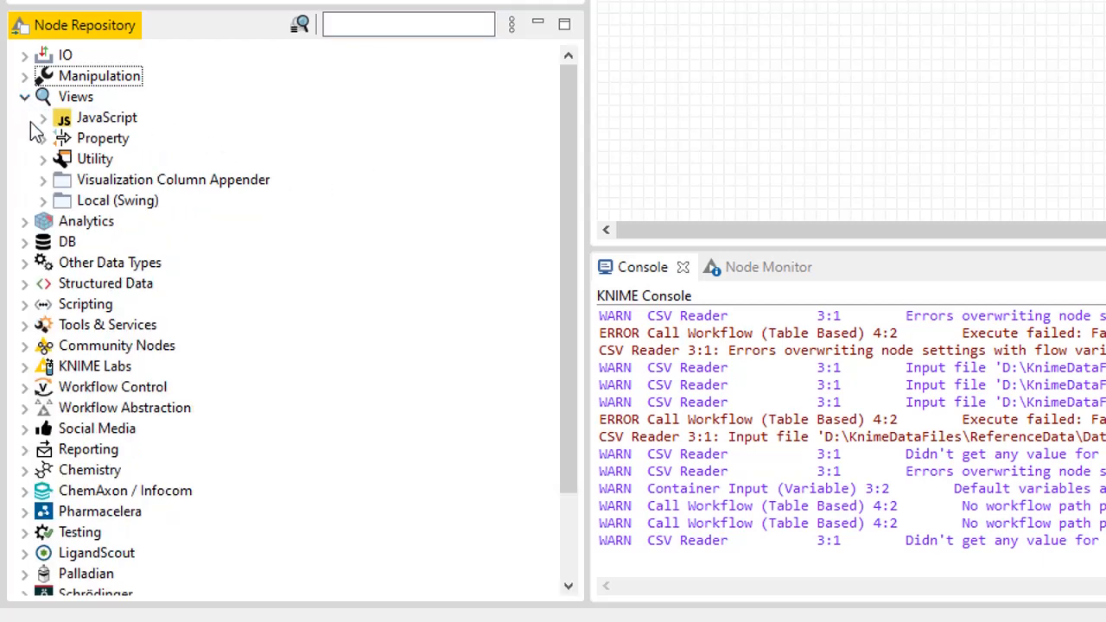
left_click(44, 118)
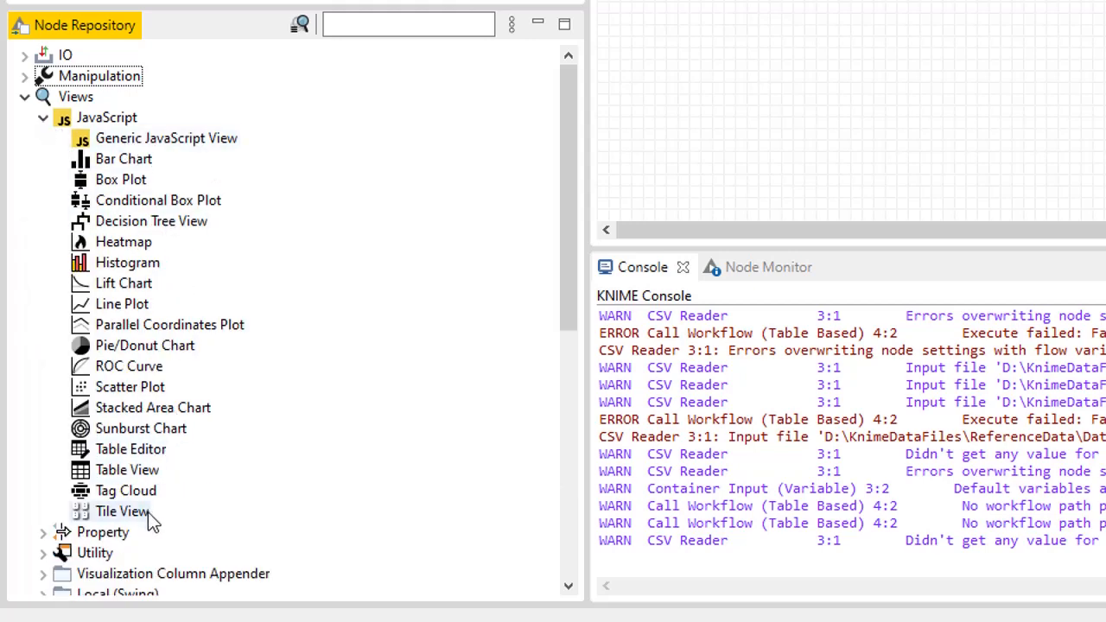
left_click(43, 119)
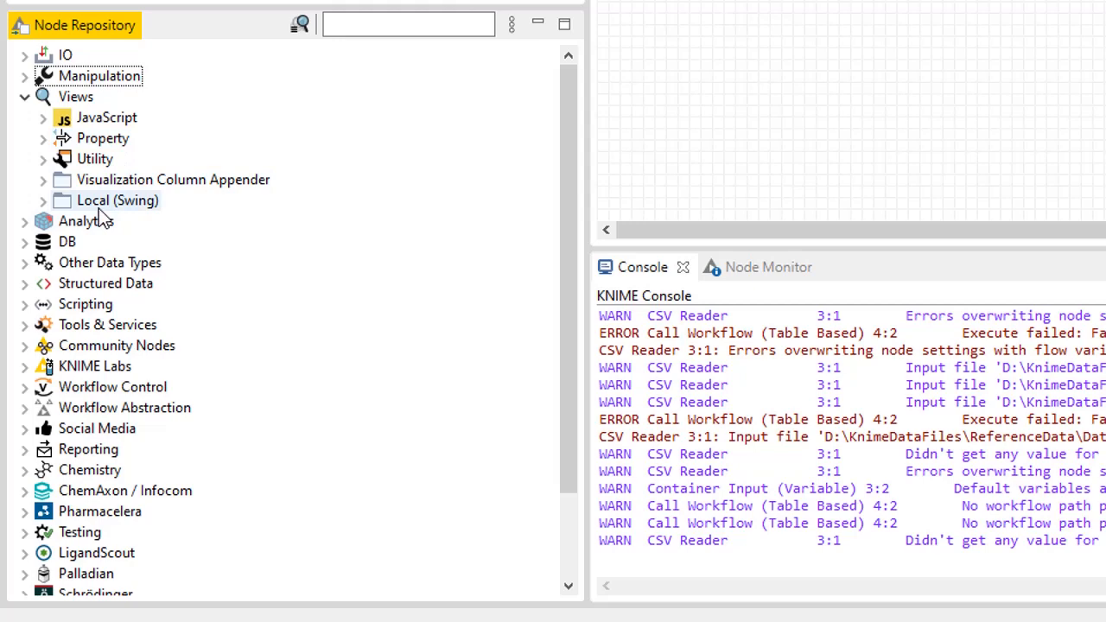
left_click(44, 201)
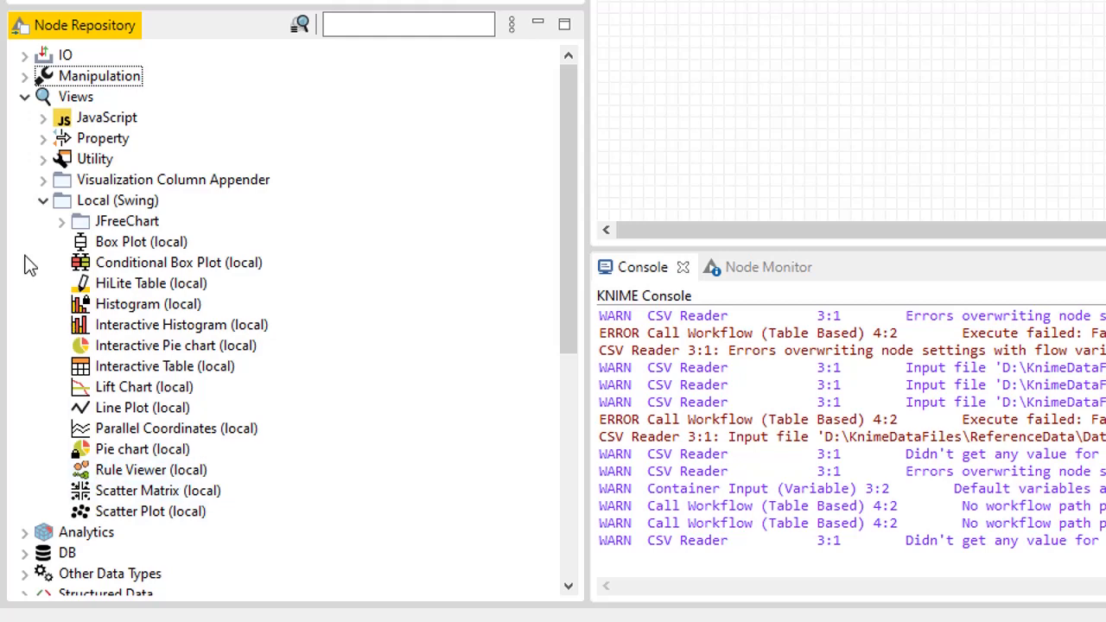
left_click(63, 223)
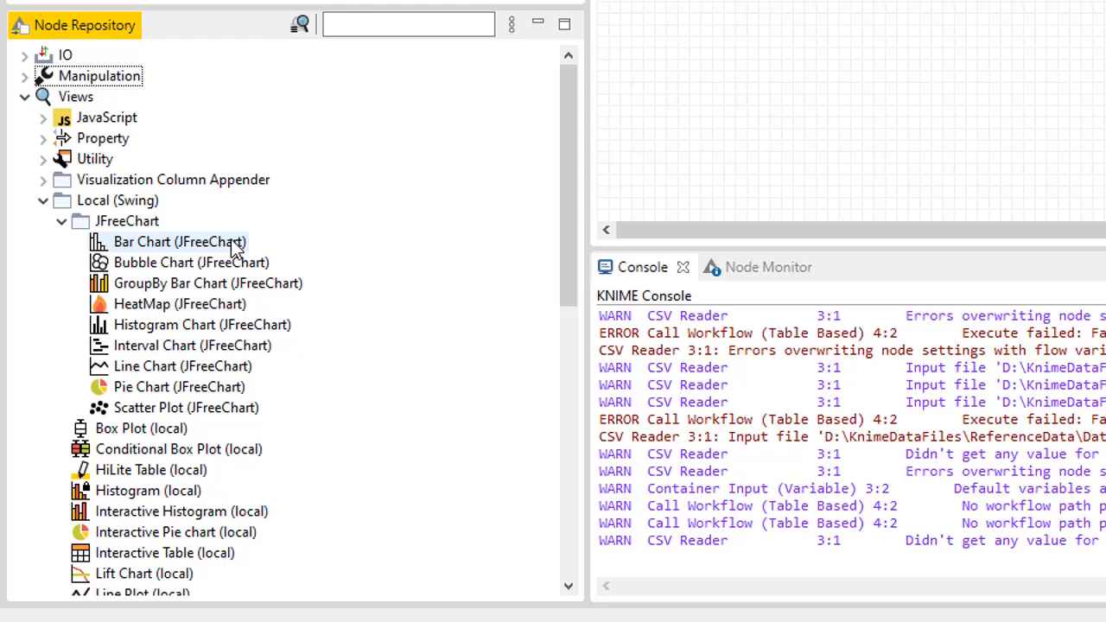
left_click(60, 223)
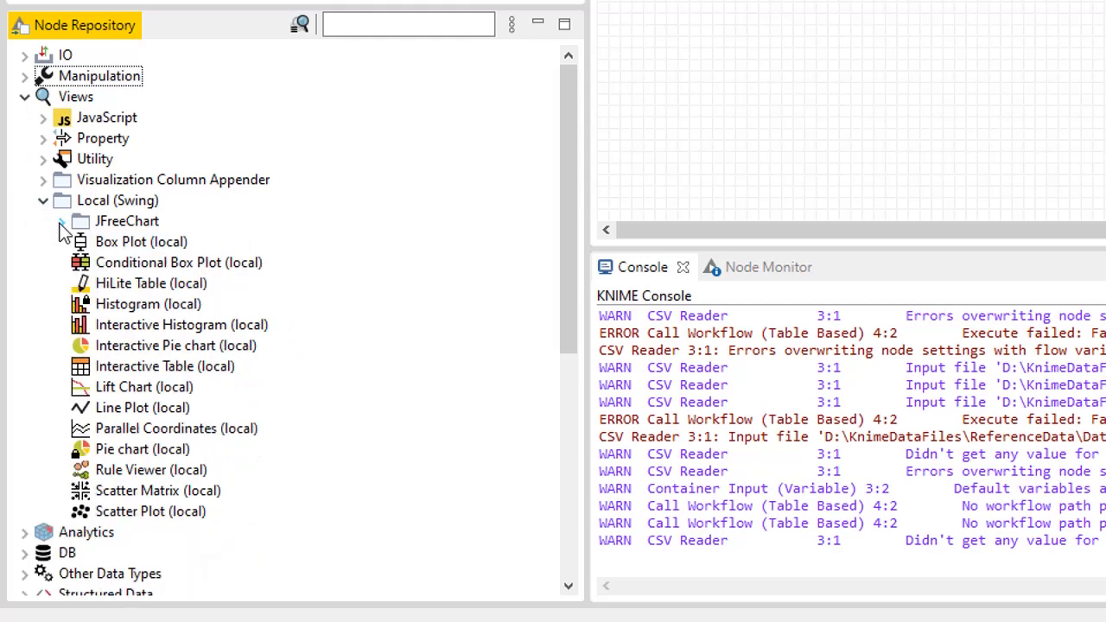
left_click(42, 201)
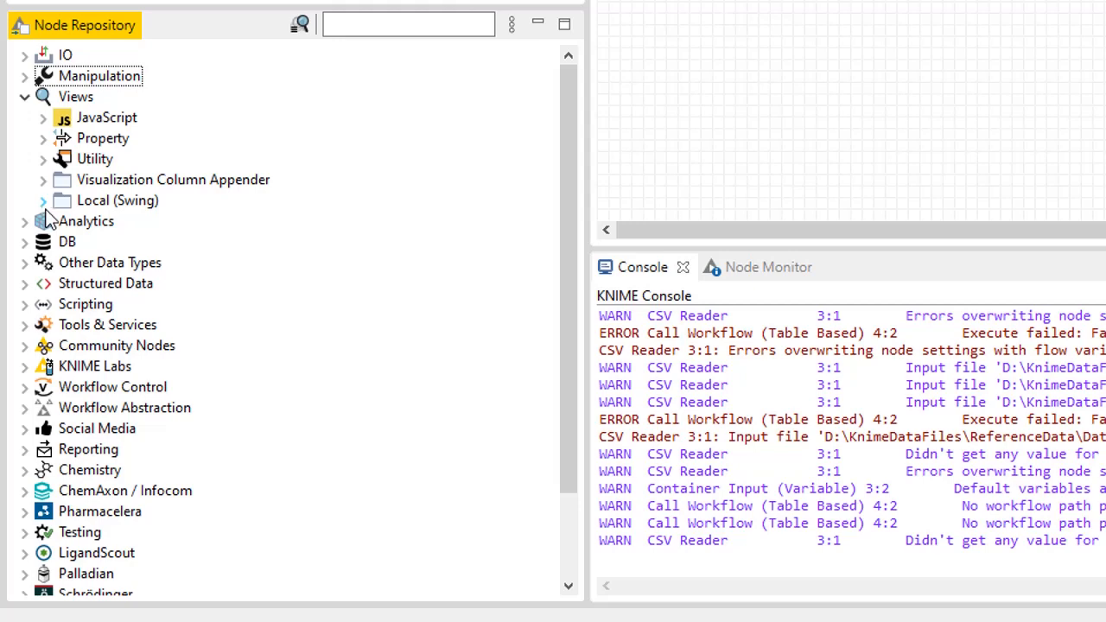
left_click(48, 119)
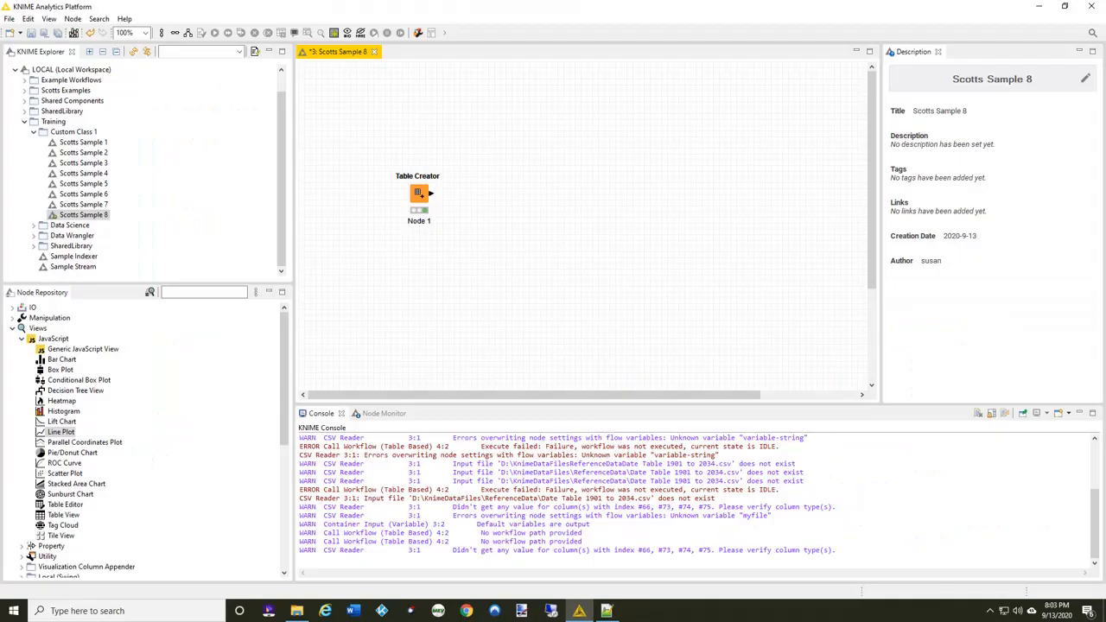
Review the output table of the Table Creator node and close it.
right_click(421, 195)
left_click(481, 458)
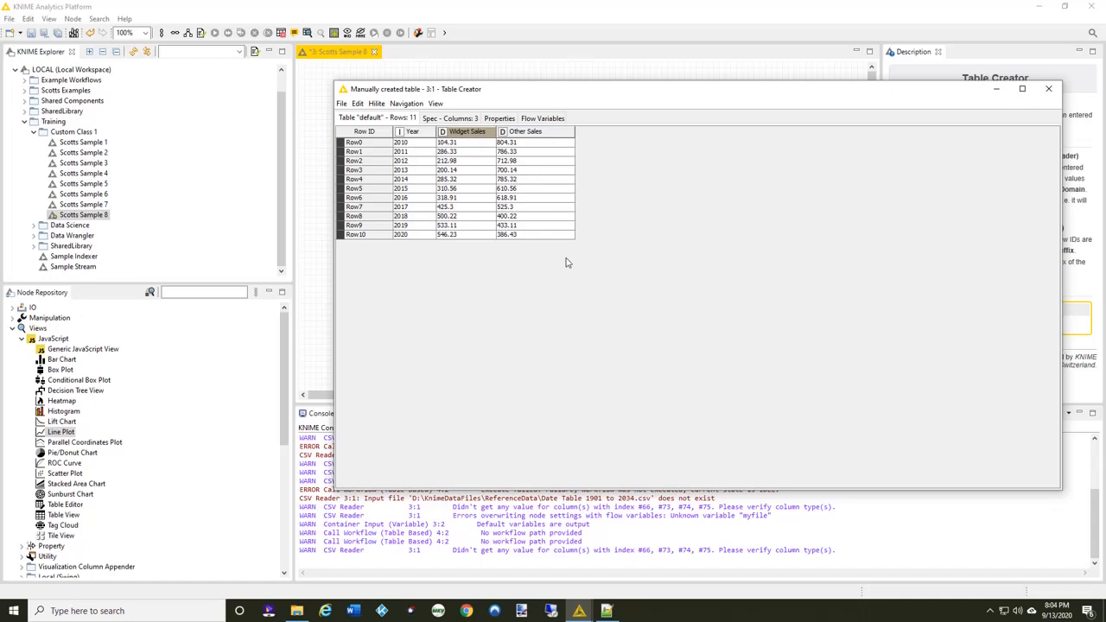
left_click(1052, 92)
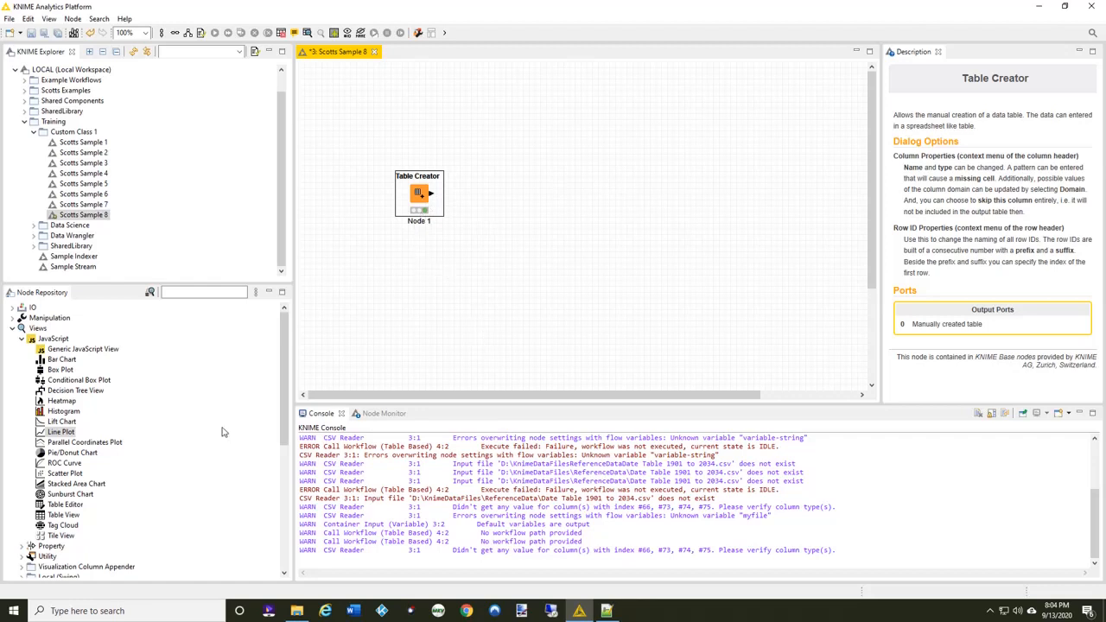
Add a JavaScript Line Plot node connected to the Table Creator and space it farther away from that node.
double_click(68, 435)
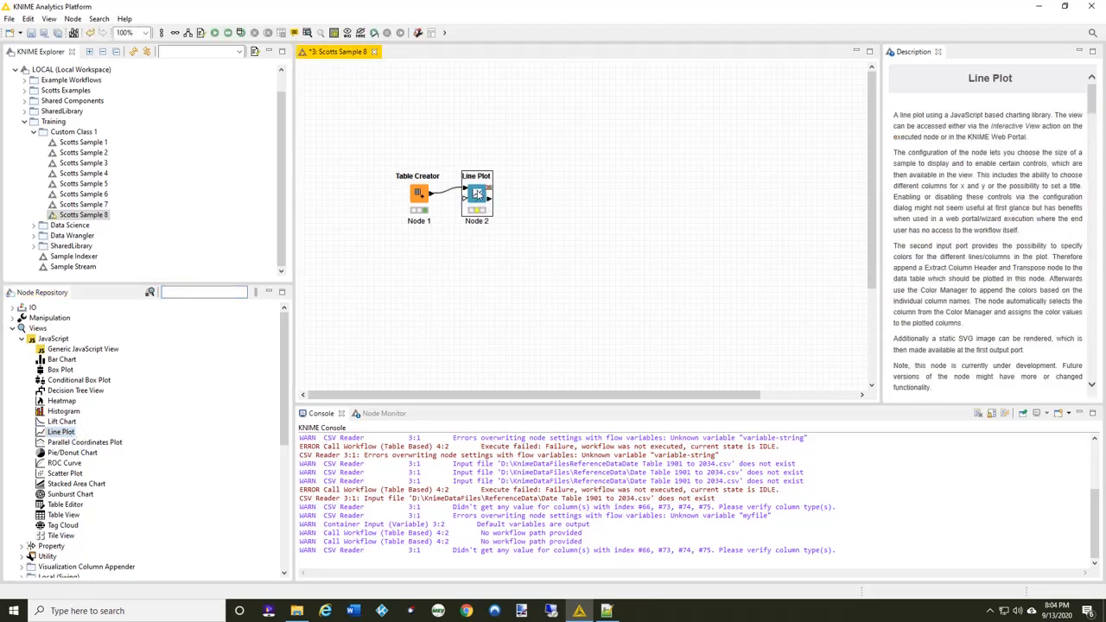
left_click_drag(477, 192, 529, 198)
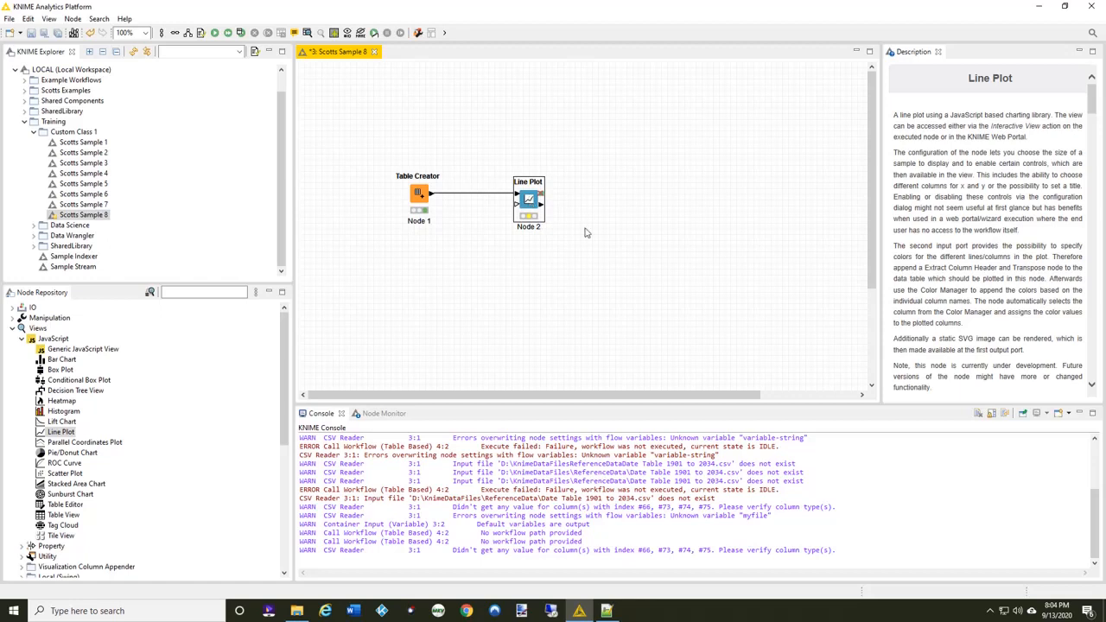
Configure the Line Plot node to use Year as the x-axis column and exclude Year from the y-axis columns.
double_click(528, 201)
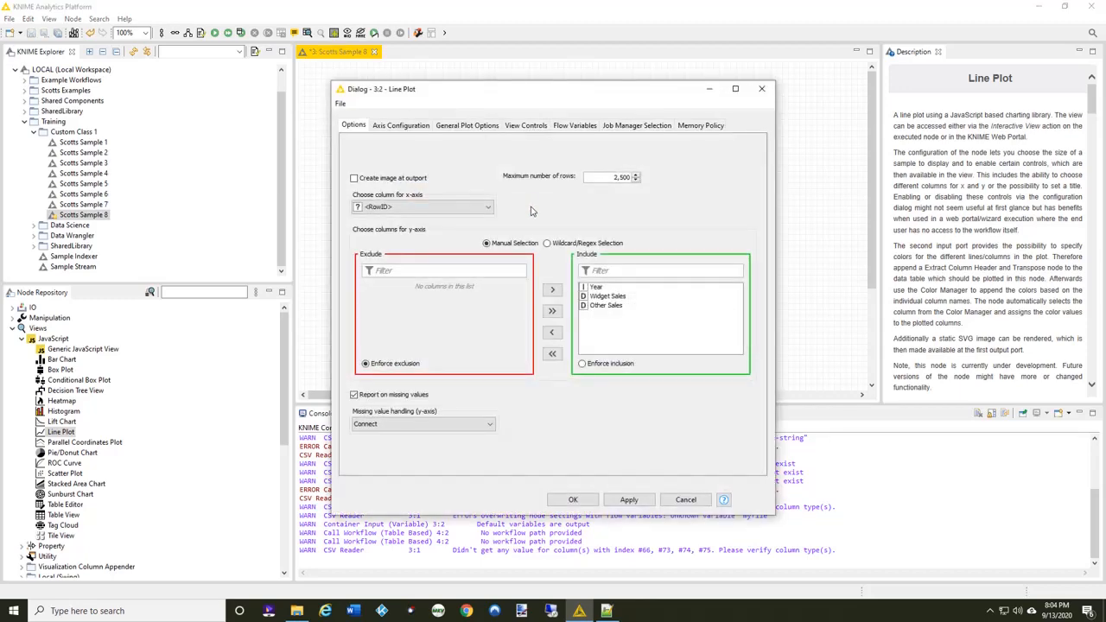
left_click(488, 208)
left_click(395, 230)
double_click(597, 288)
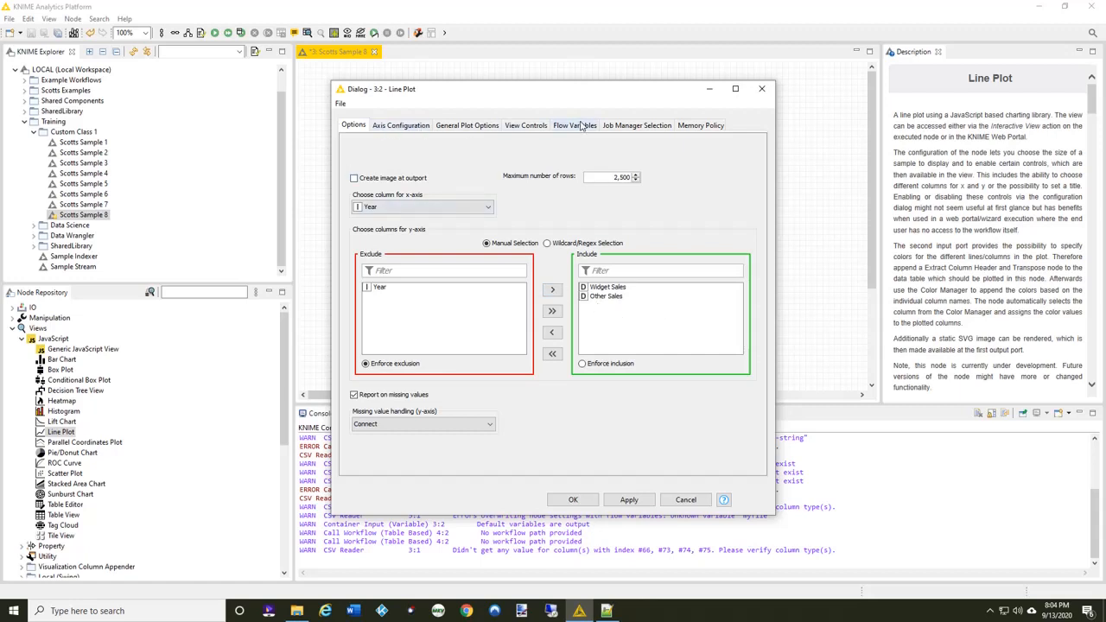
Label the plot axes Year and Sales, and set the chart title "Scotts Sales Totals" with subtitle "The last 10 years".
left_click(402, 126)
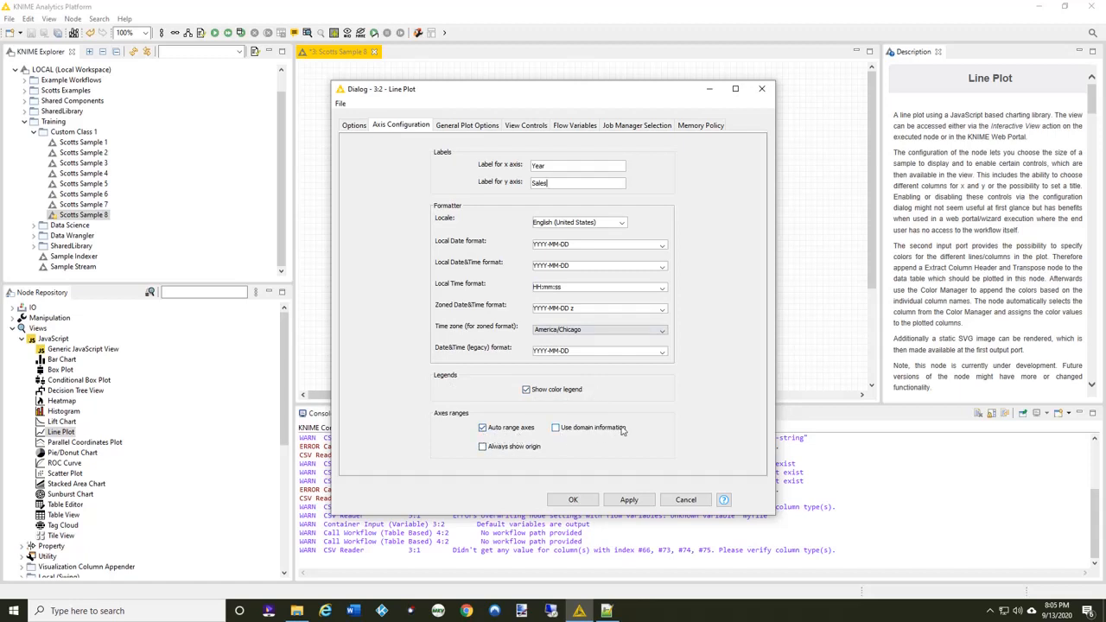
left_click(471, 129)
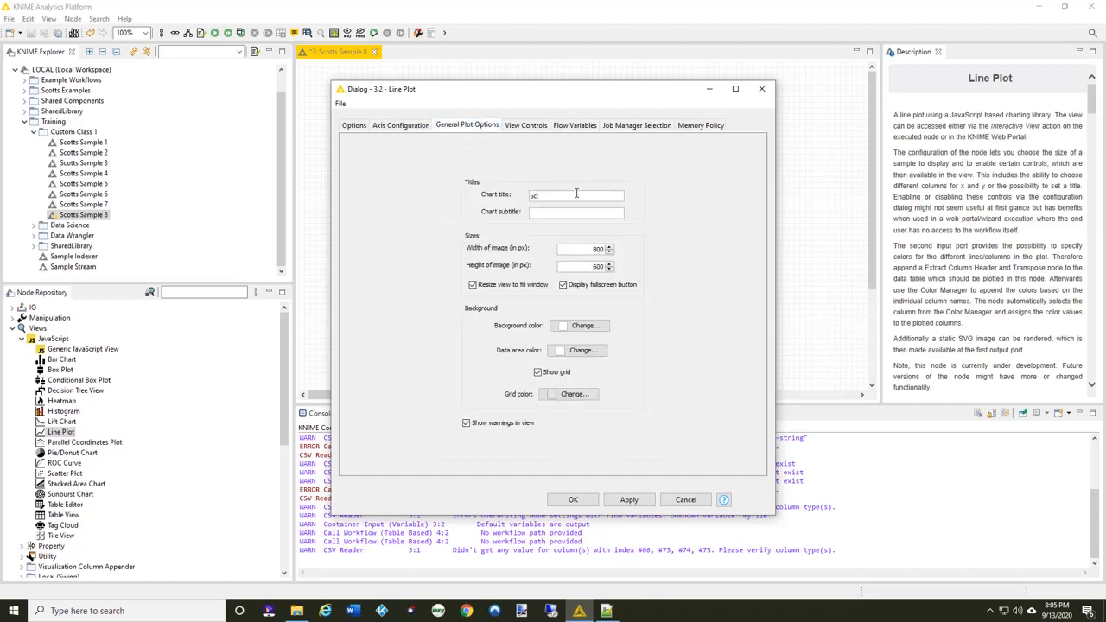
type("s")
type("The")
type(" last 10 ye")
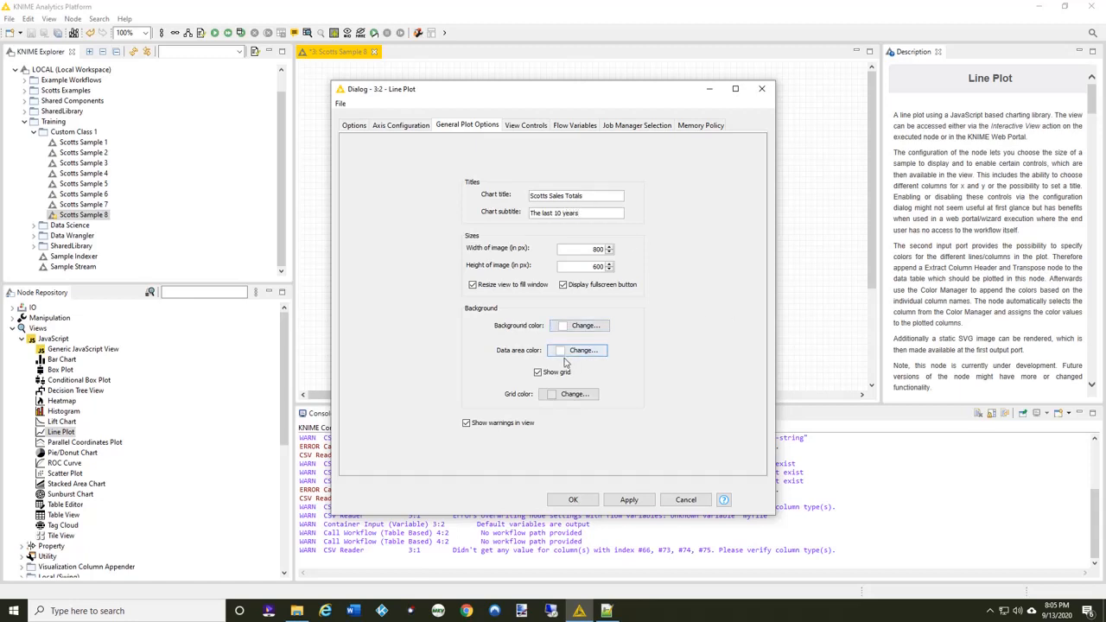
Enable drag zooming, the zoom reset button and the mouse crosshair for the Line Plot, and accept the configuration.
left_click(526, 126)
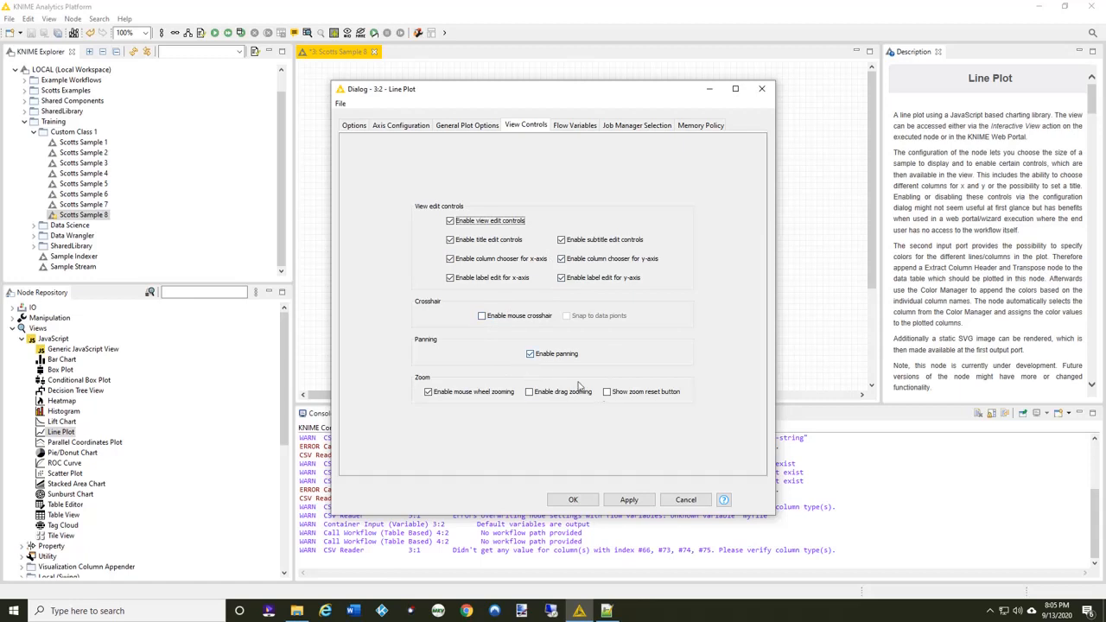
left_click(528, 393)
left_click(609, 394)
left_click(482, 316)
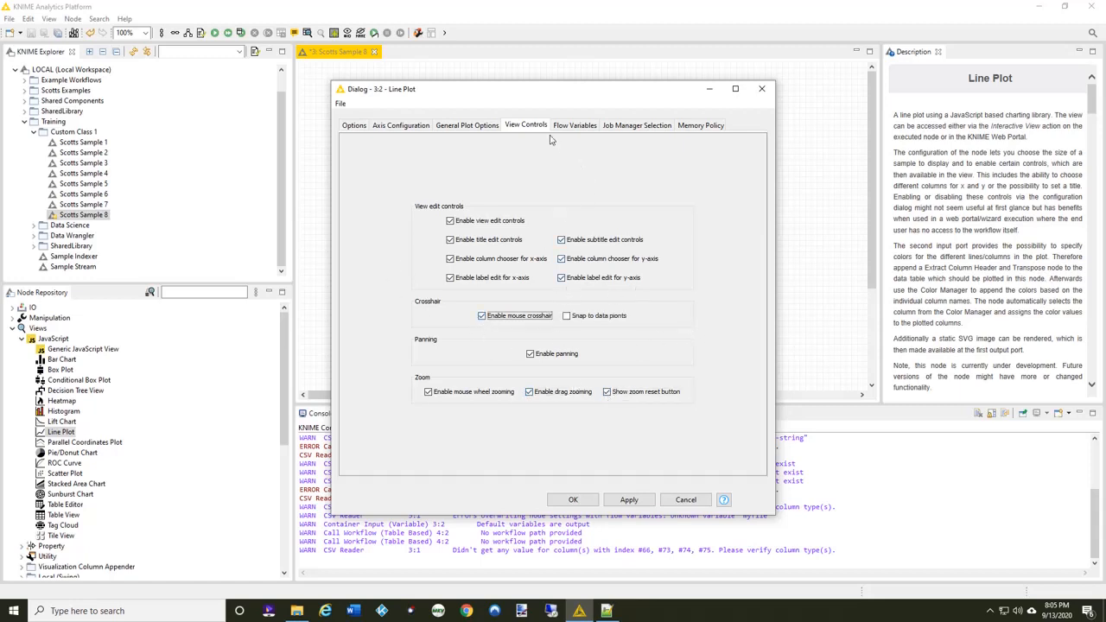
left_click(582, 501)
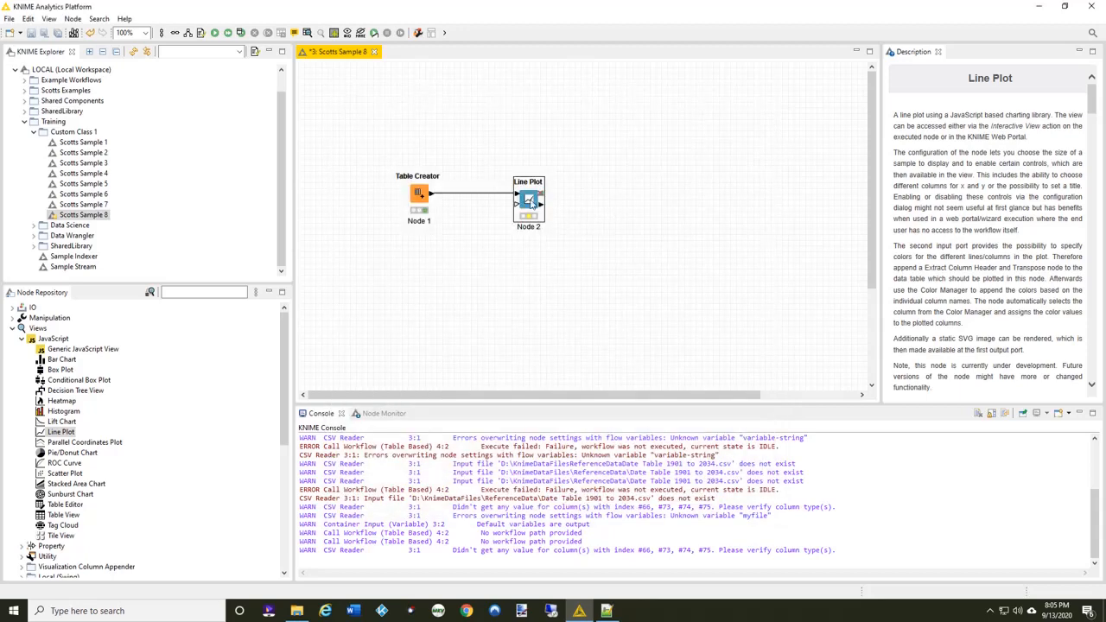
Execute the Line Plot node and leave it deselected on the canvas.
right_click(531, 200)
left_click(557, 222)
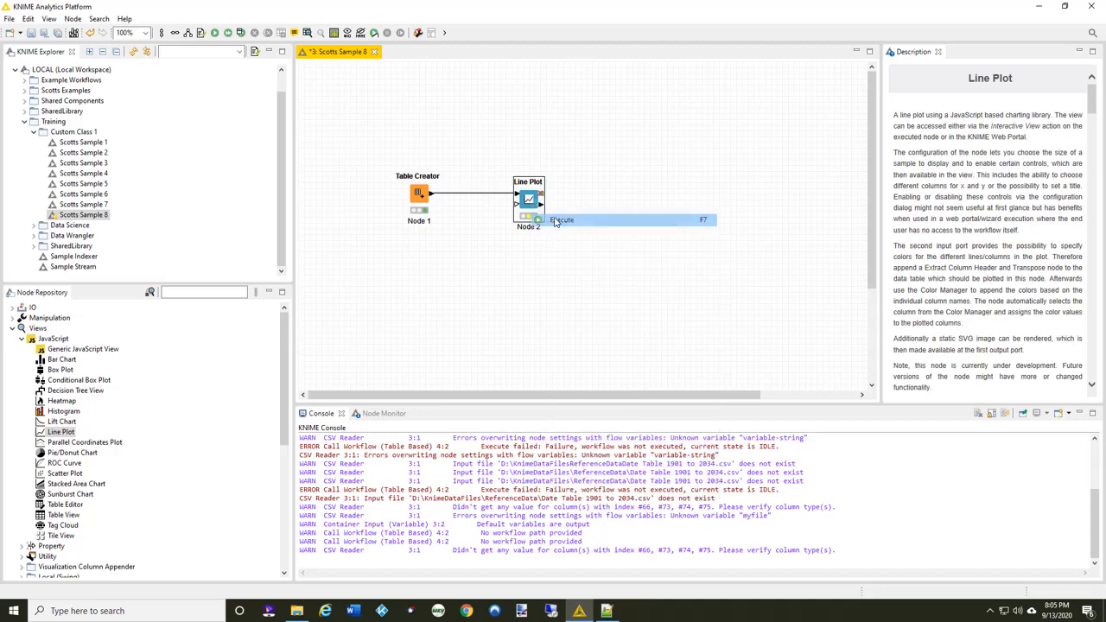
right_click(530, 199)
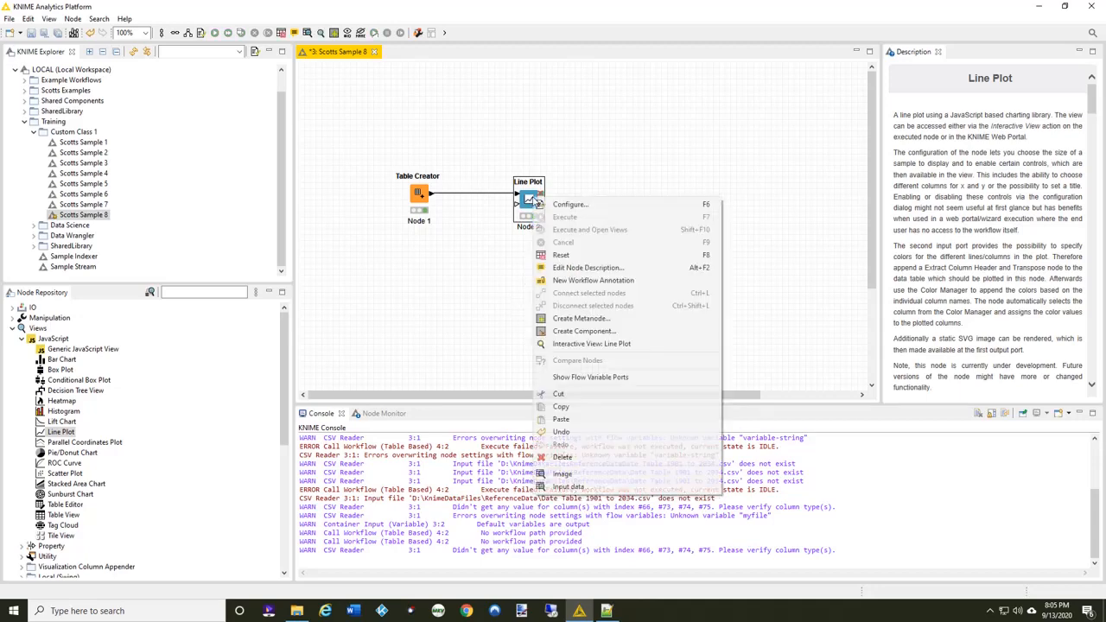
left_click(429, 327)
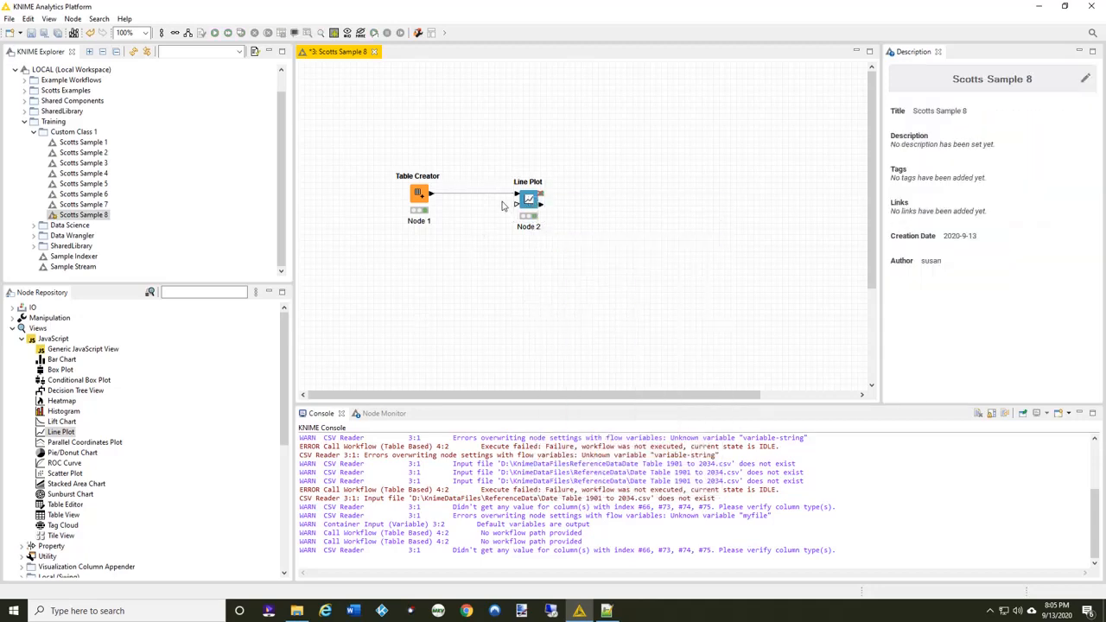
View the Line Plot node's input data table, and close the table view.
right_click(530, 200)
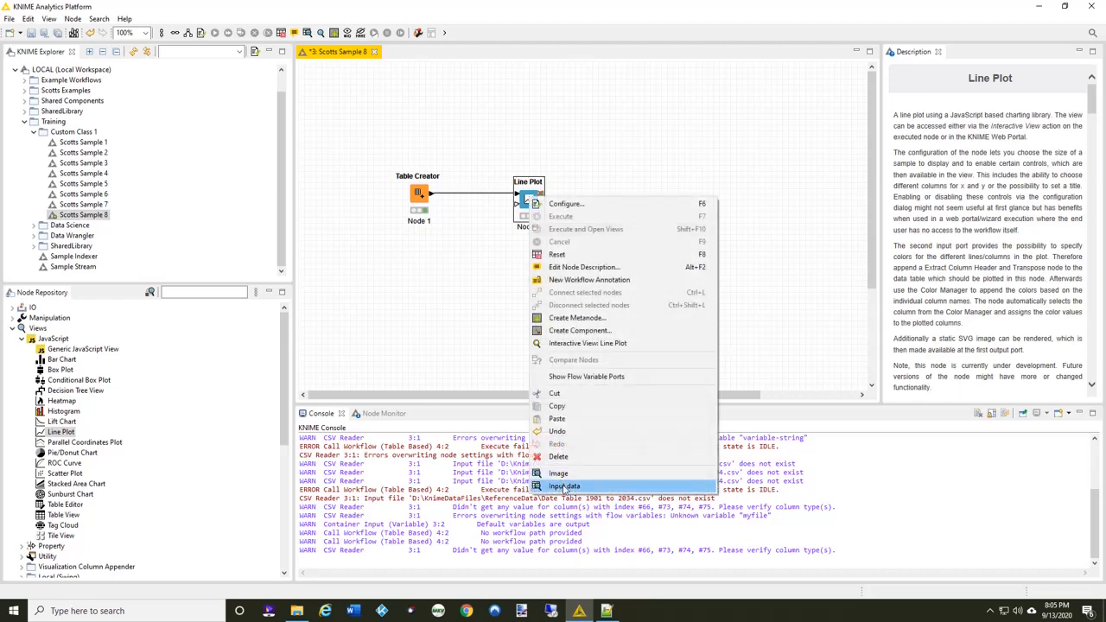
left_click(566, 488)
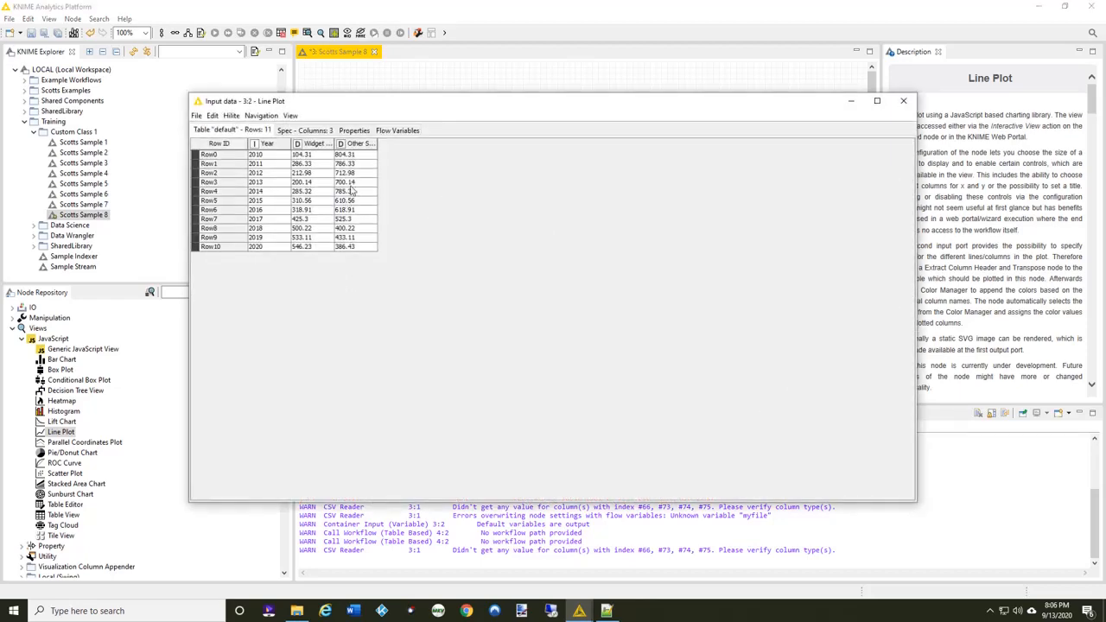
left_click(905, 102)
Open the Line Plot node's interactive view and examine its chart settings for title, columns and axis labels.
right_click(532, 199)
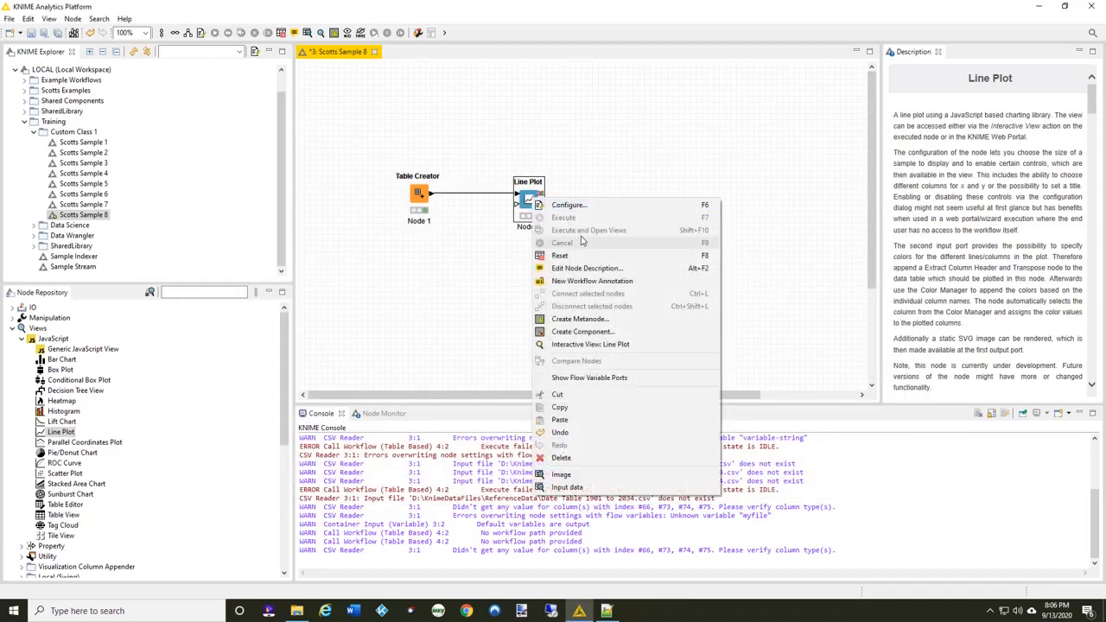
left_click(627, 346)
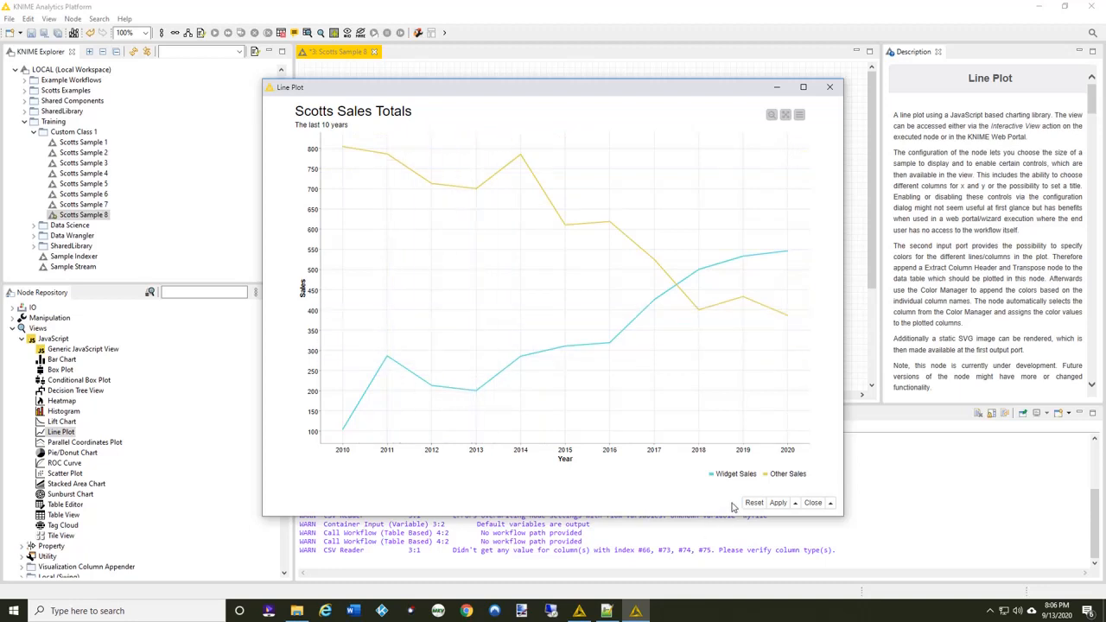
left_click(799, 116)
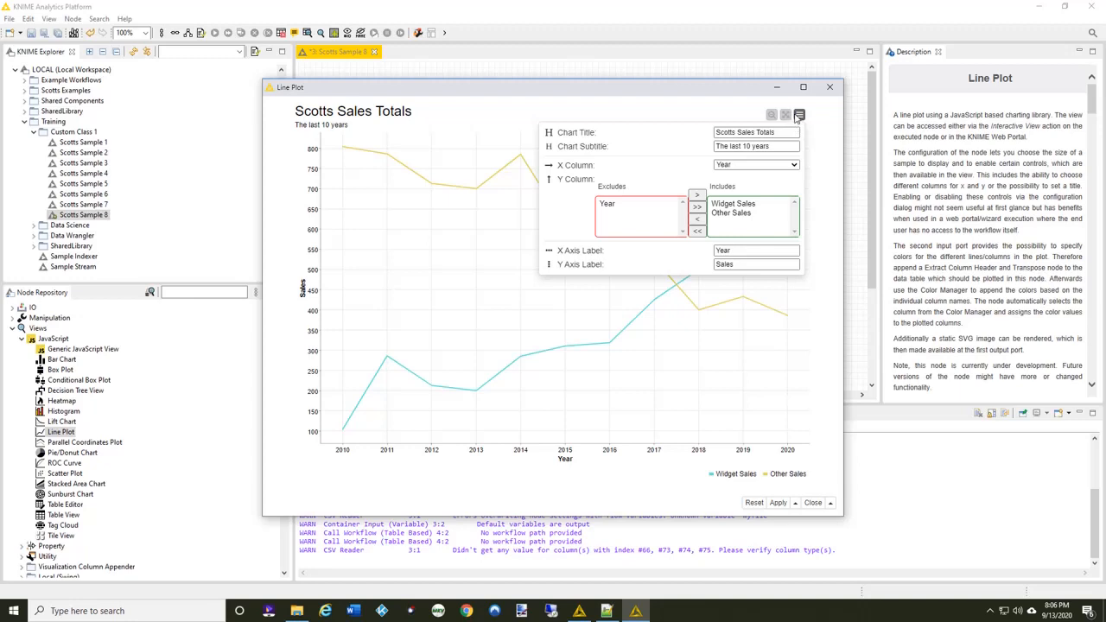
left_click(728, 109)
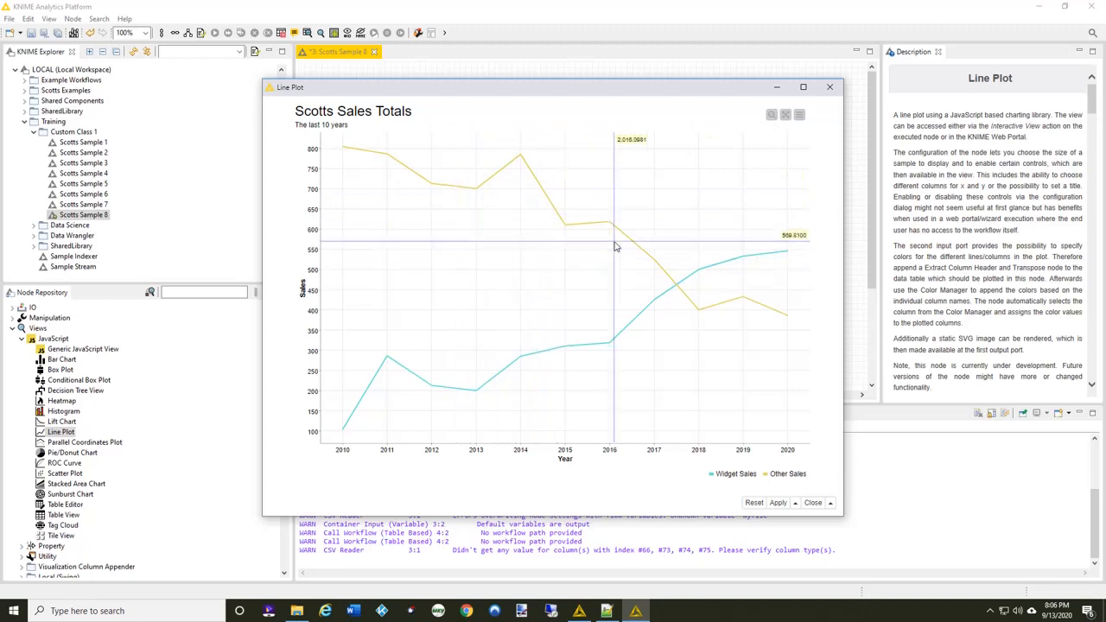
Zoom in twice on the area where the two sales lines cross, reset the zoom, and close the plot view.
left_click_drag(612, 242, 763, 351)
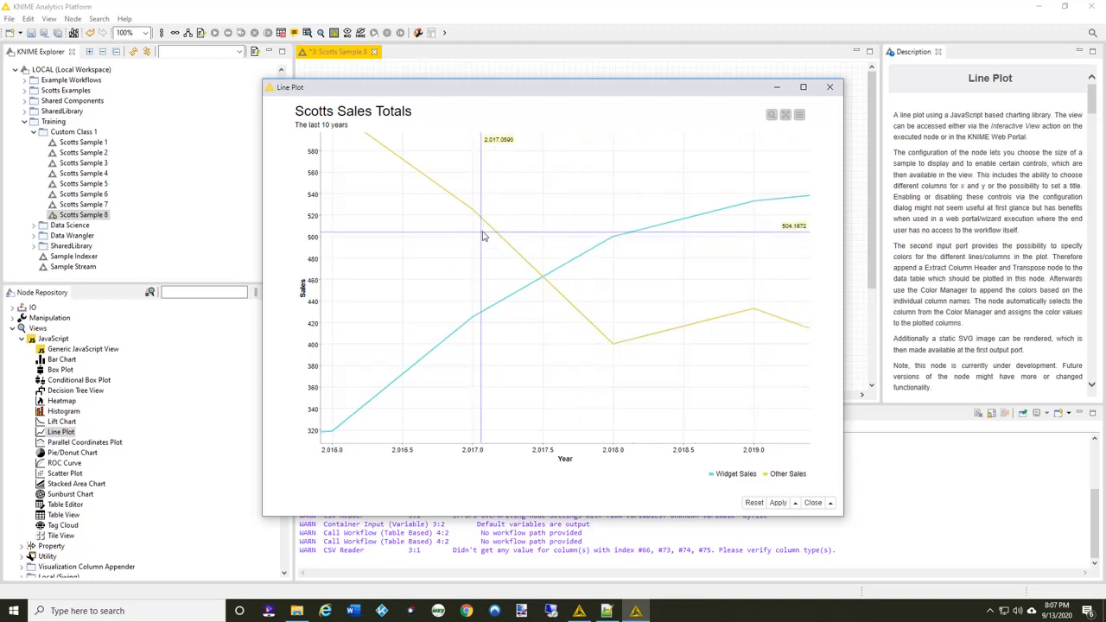
left_click_drag(490, 227, 611, 331)
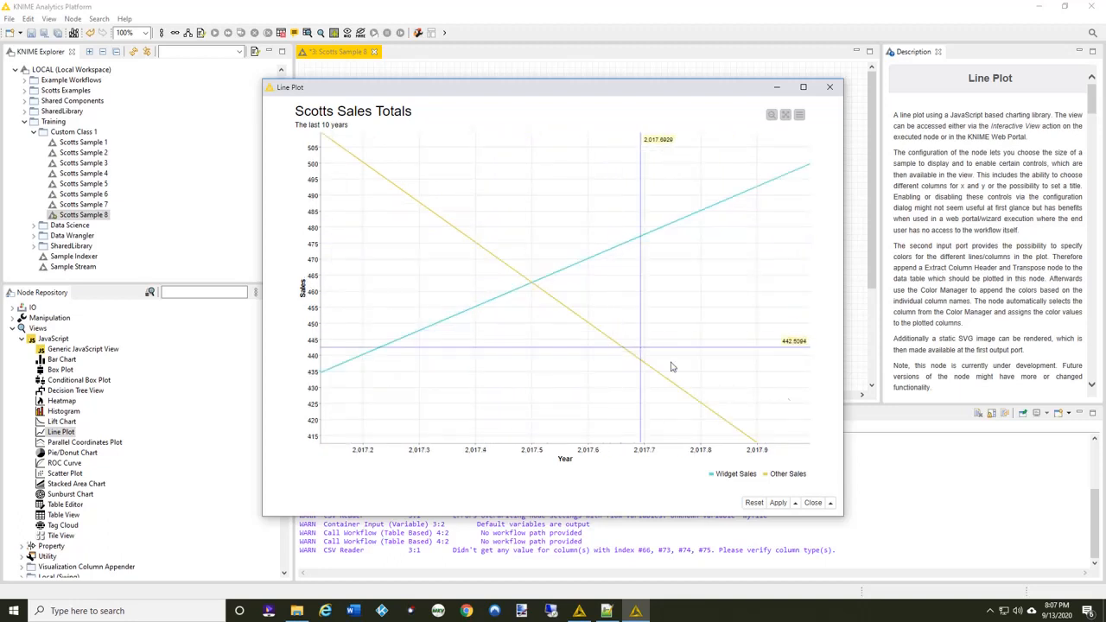
left_click(772, 117)
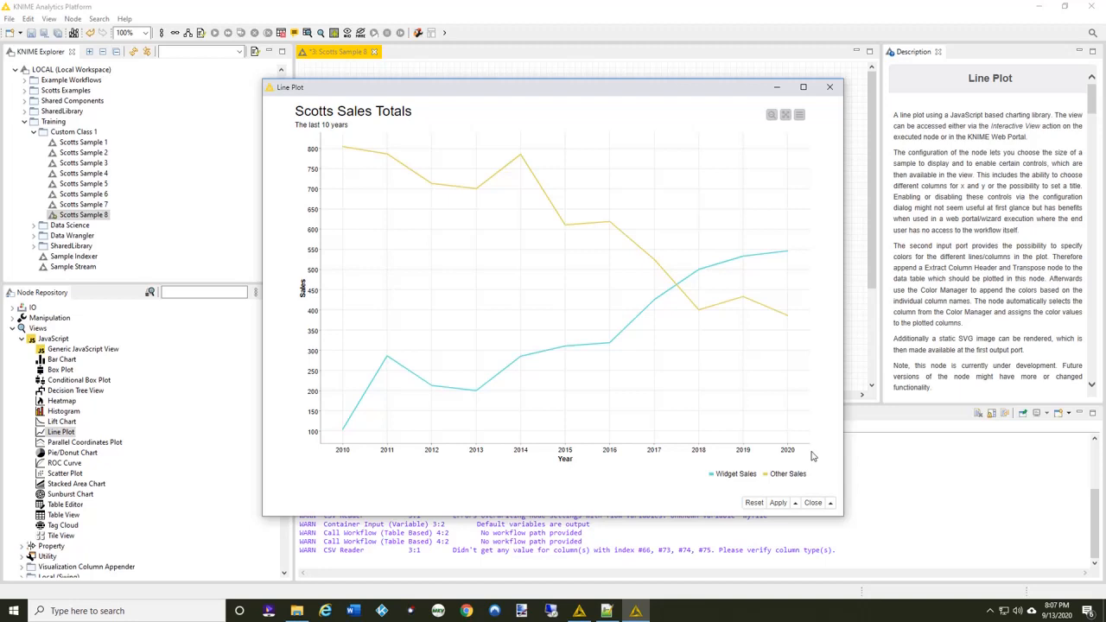
left_click(812, 503)
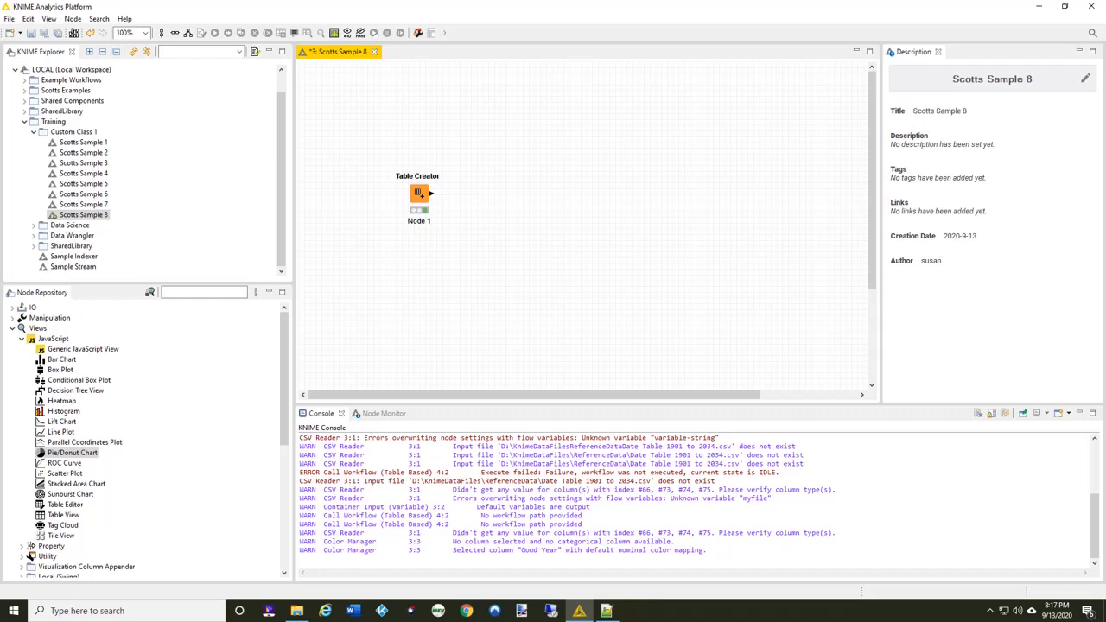
View the Table Creator node's output table, widening the Good Year column to read its values, and close the table.
left_click(419, 194)
right_click(419, 193)
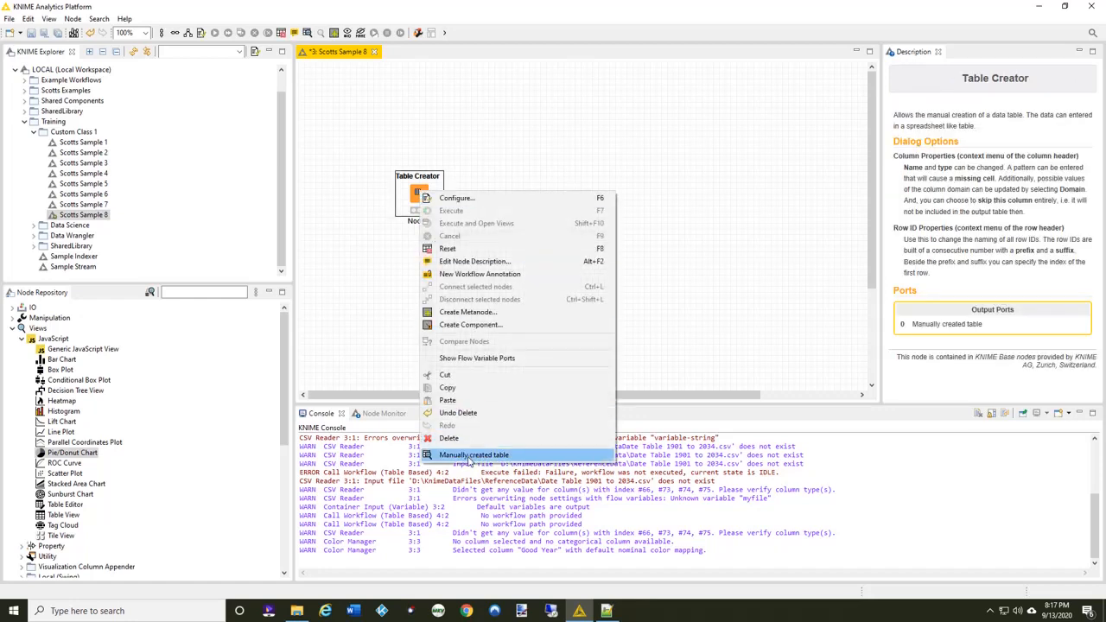
left_click(469, 455)
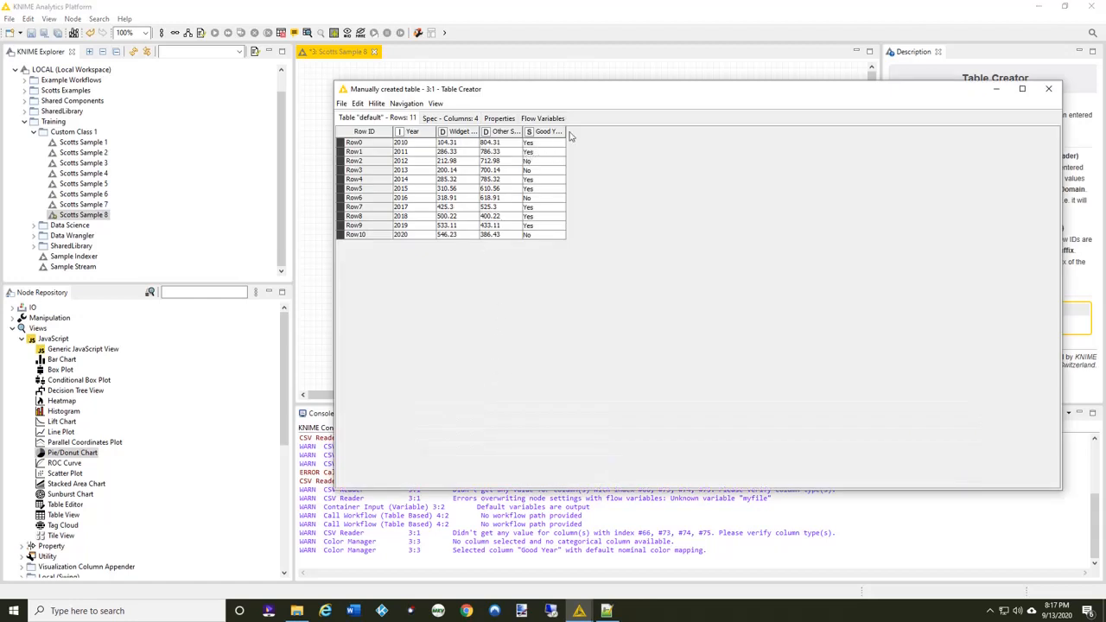
left_click_drag(566, 132, 590, 132)
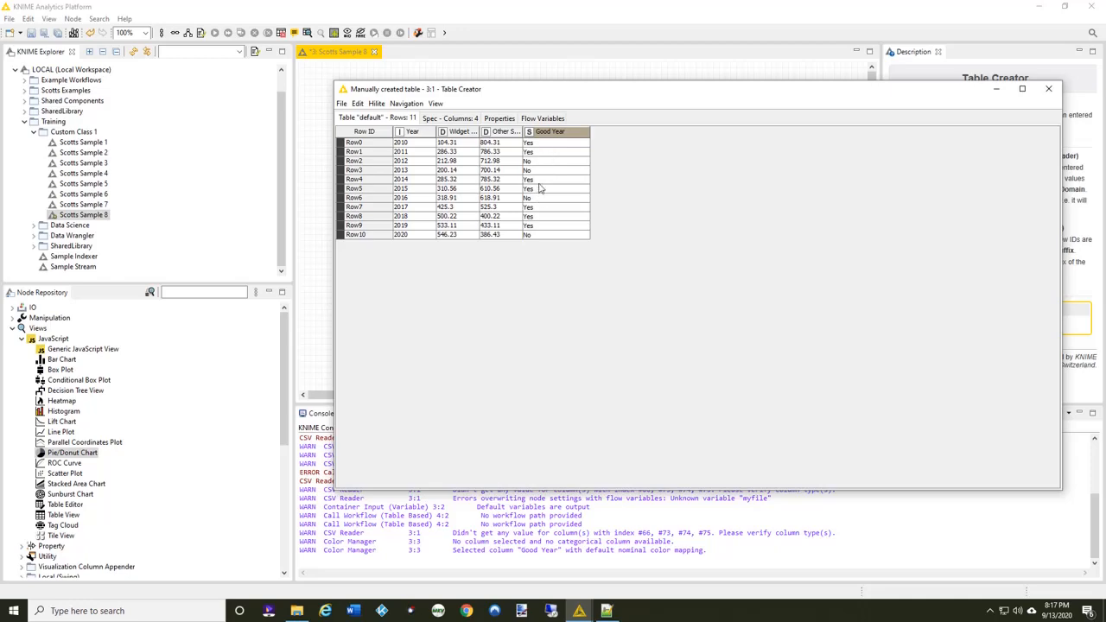
left_click(1048, 89)
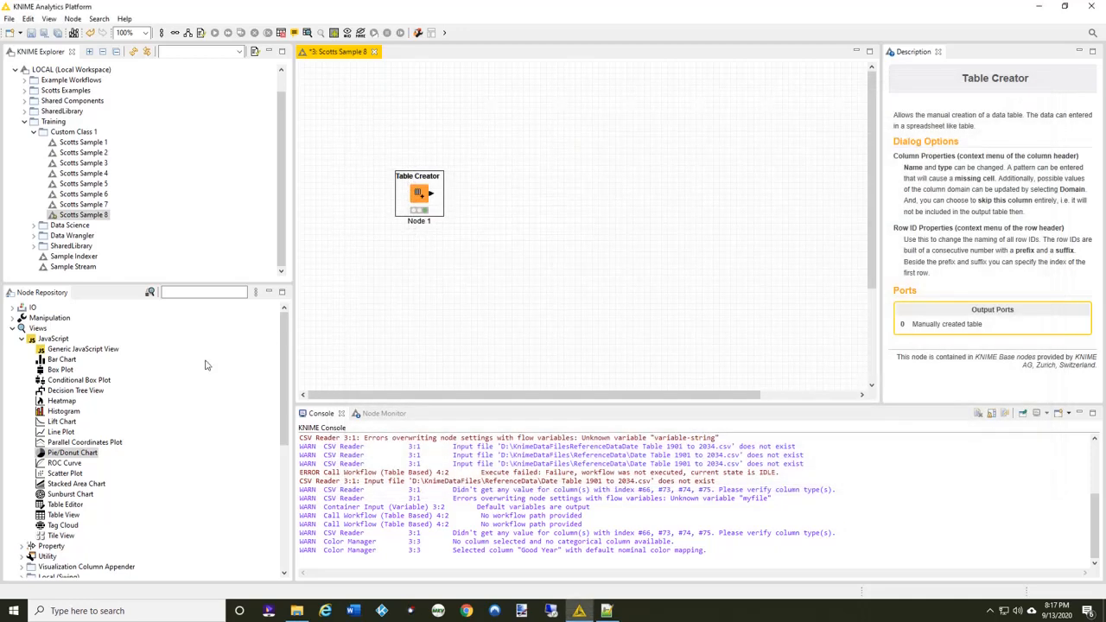
Add a Pie/Donut Chart node connected to the Table Creator, and space it slightly further from that node.
left_click(87, 455)
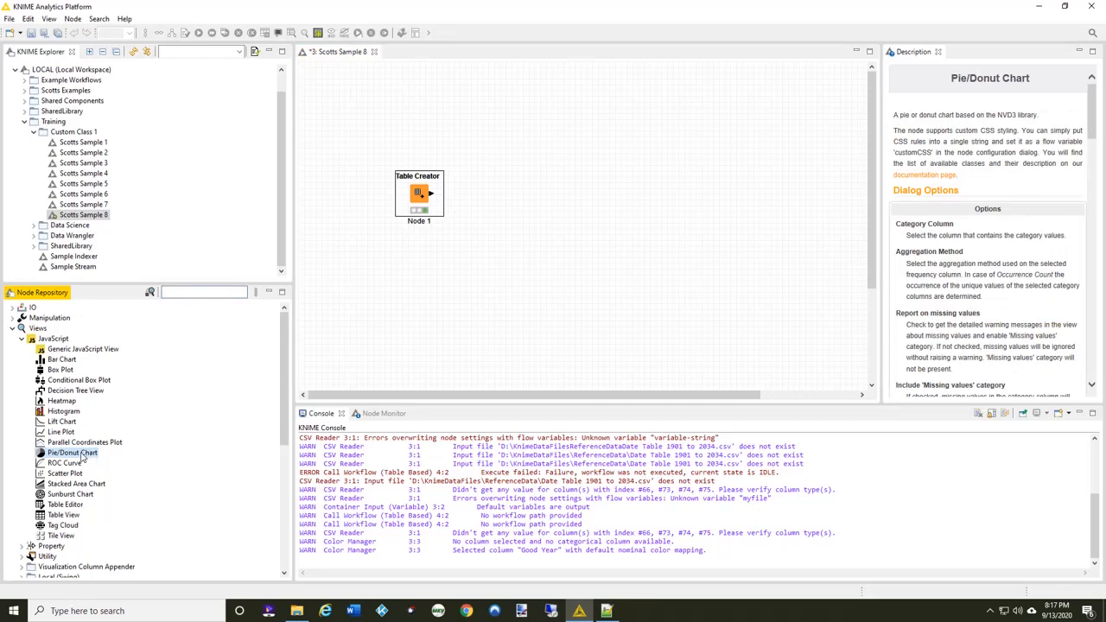
double_click(72, 453)
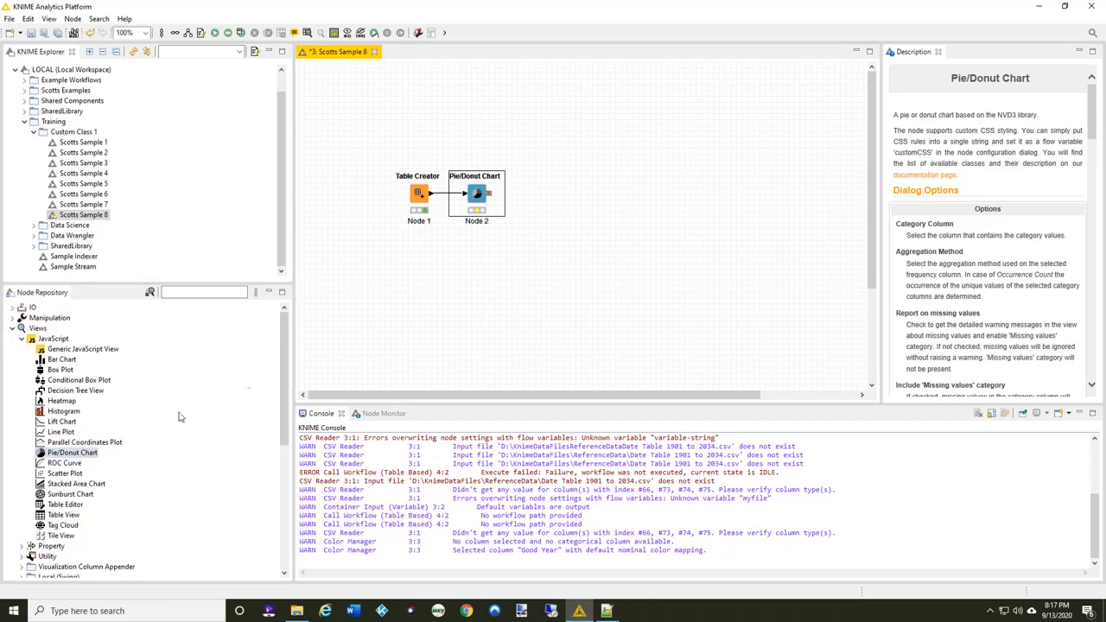
left_click_drag(488, 194, 506, 194)
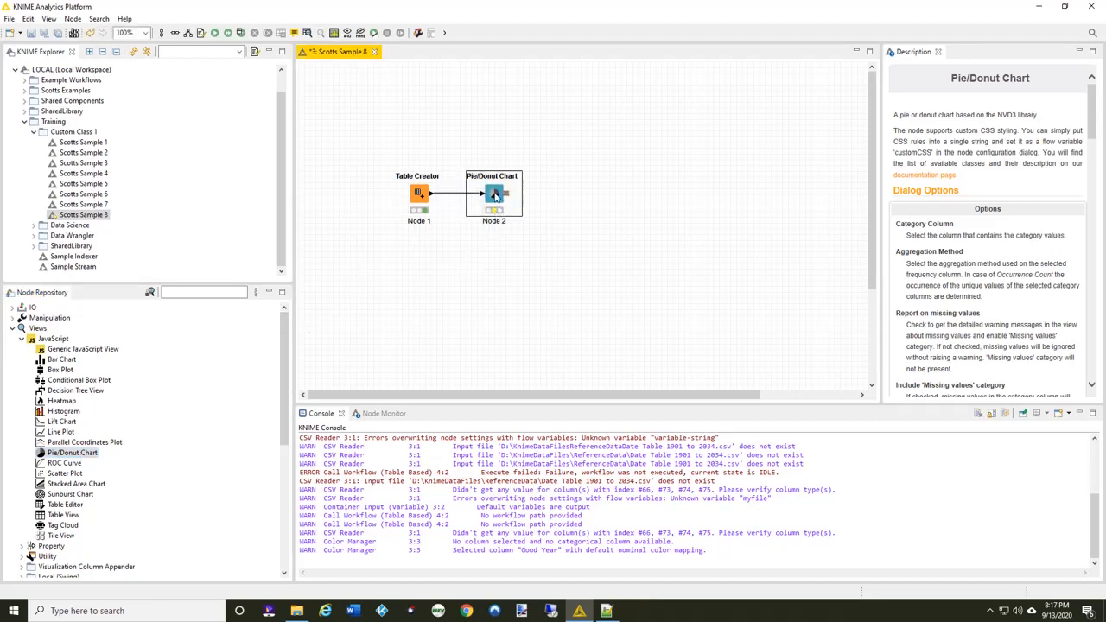
Configure the Pie/Donut Chart node with frequency column Widget Sales, aggregation method Occurrence Count, and image generation enabled.
double_click(494, 195)
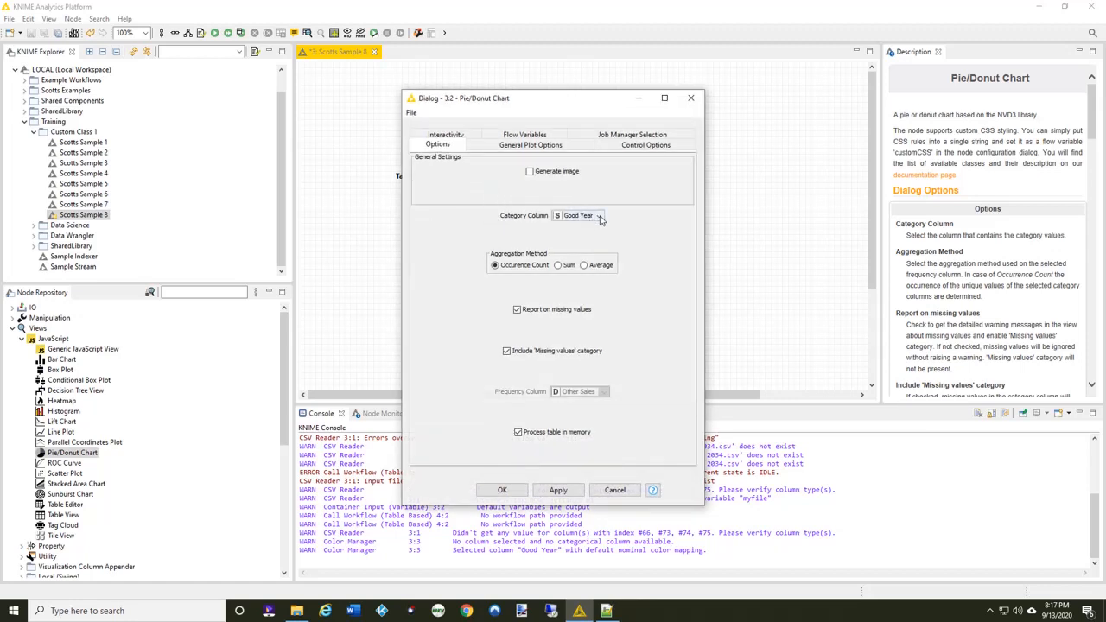
left_click(564, 267)
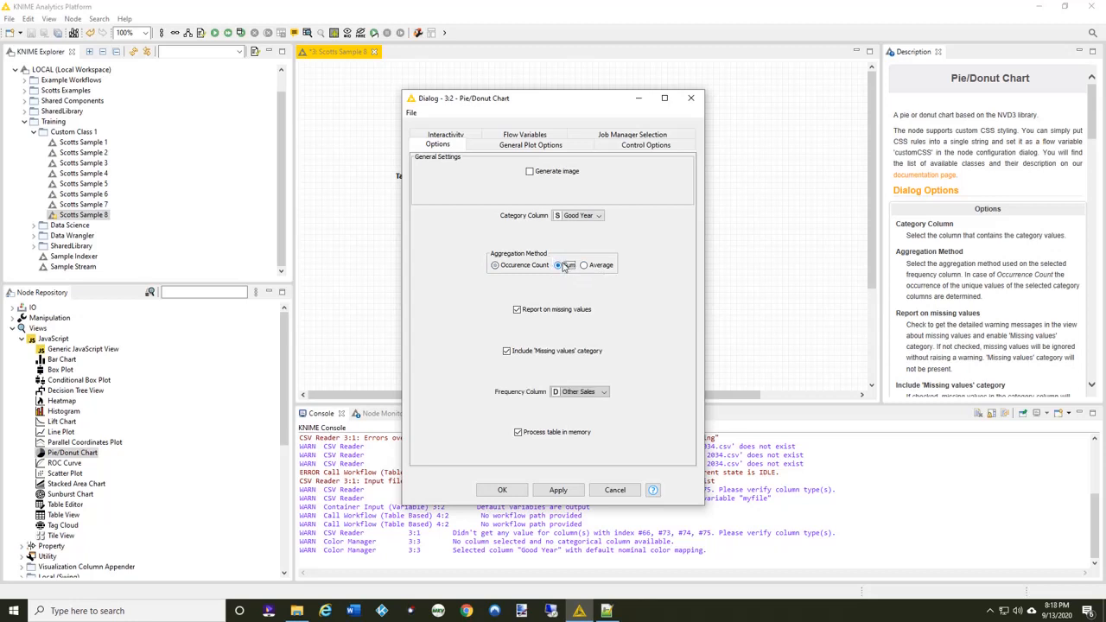
left_click(599, 394)
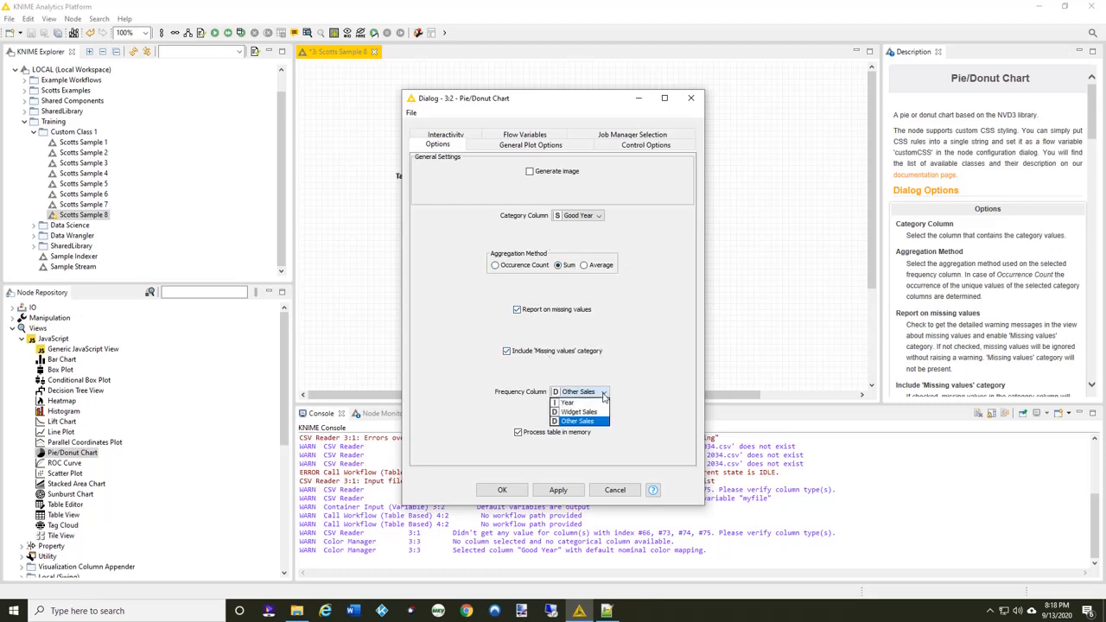
left_click(599, 412)
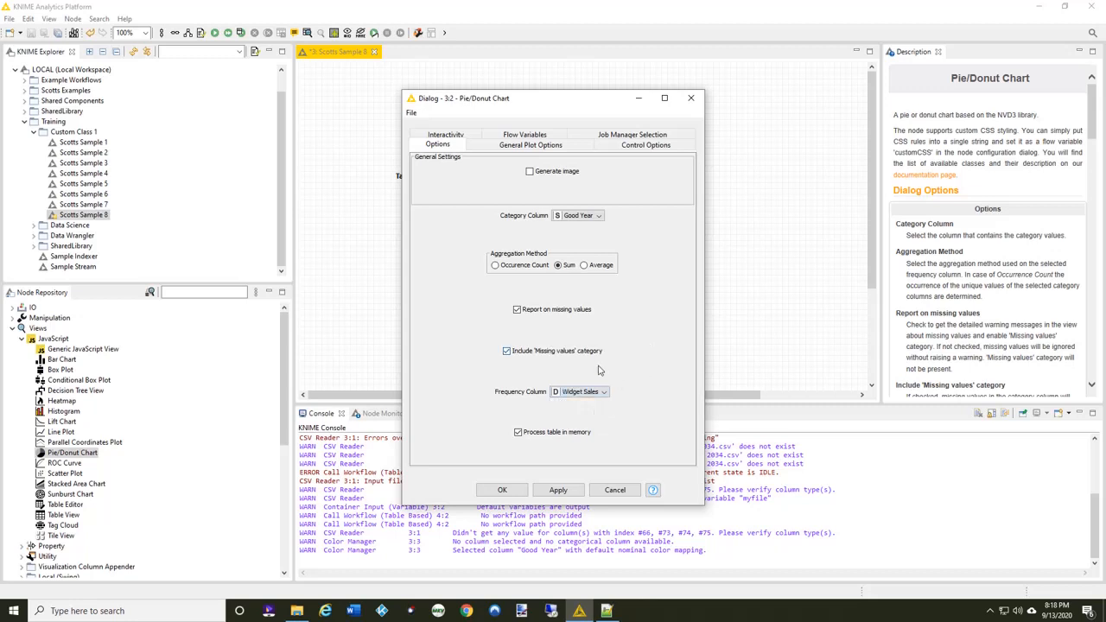
left_click(524, 266)
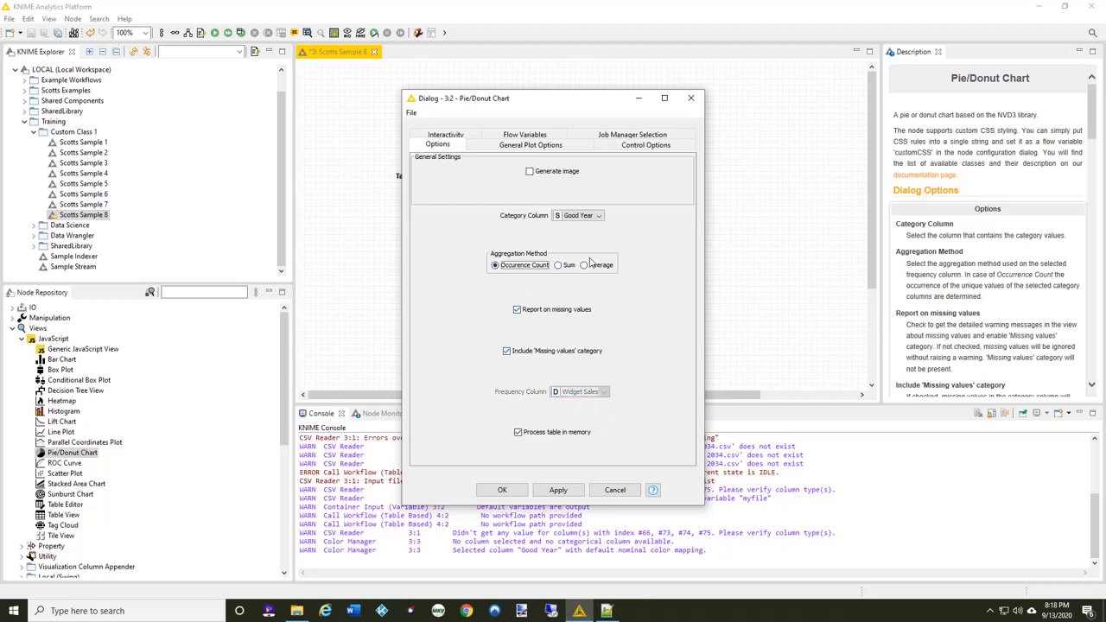
left_click(531, 171)
Review the Pie/Donut Chart's general plot, control and interactivity options, and accept the configuration.
left_click(530, 145)
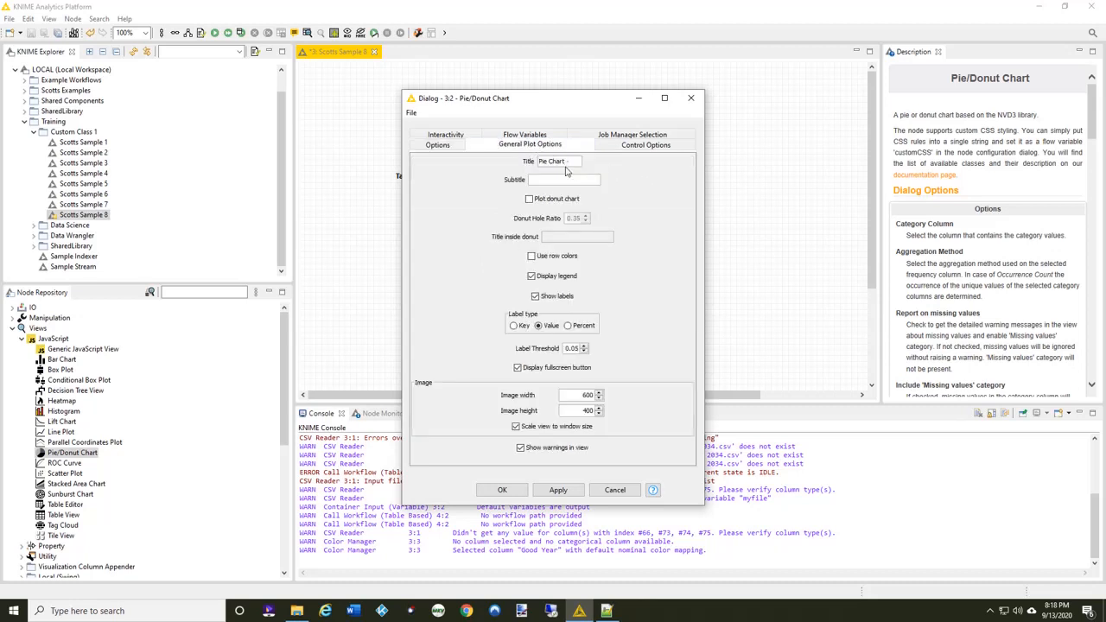
left_click(577, 163)
left_click(640, 147)
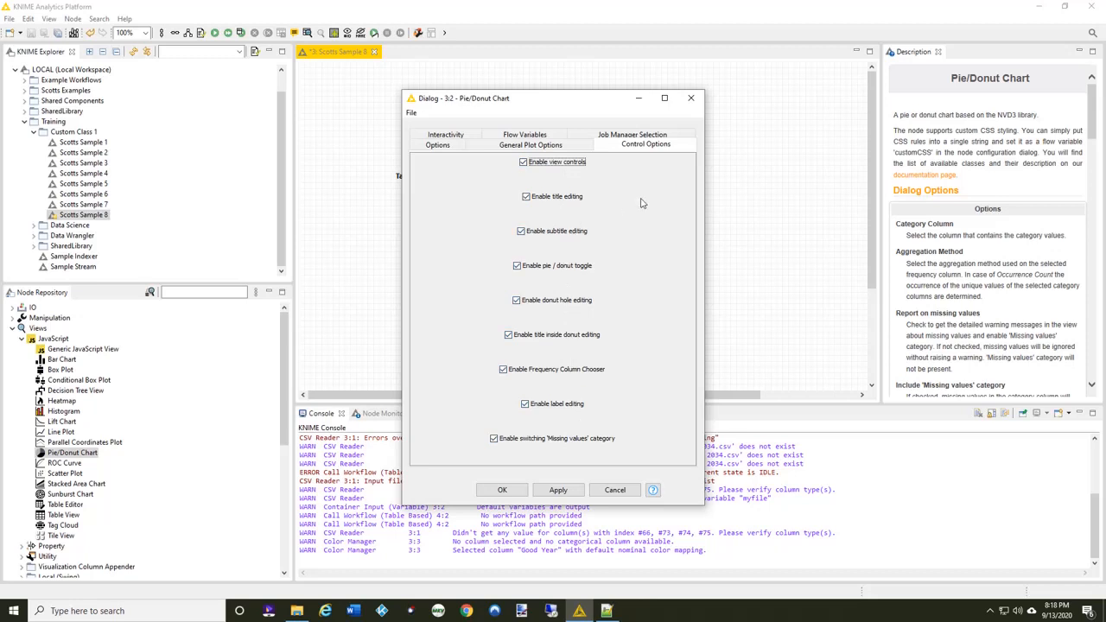
left_click(461, 139)
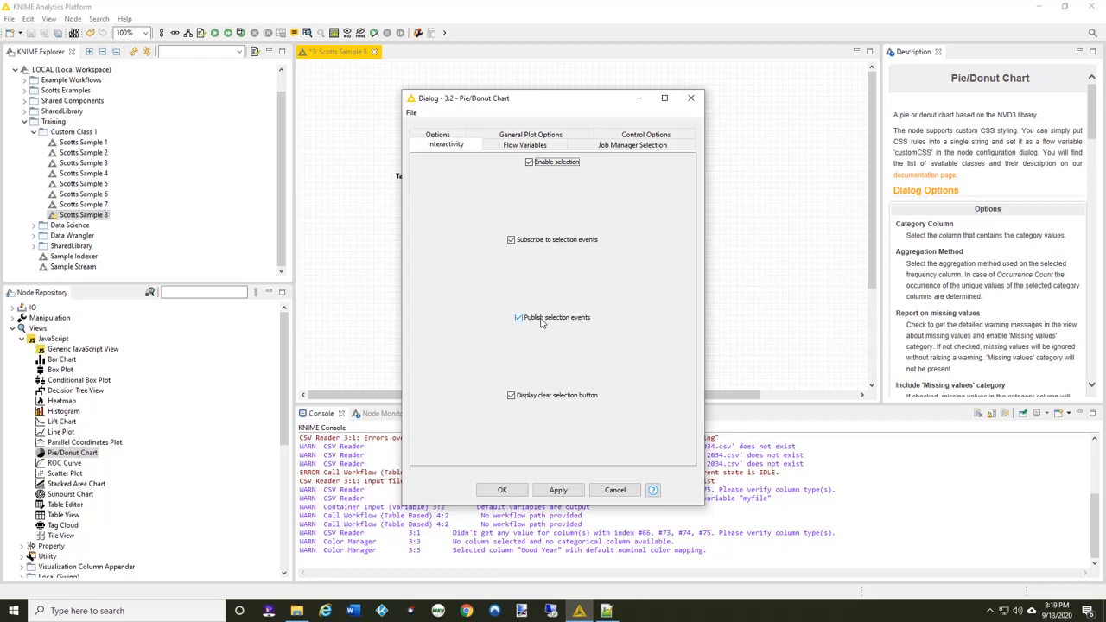
left_click(504, 490)
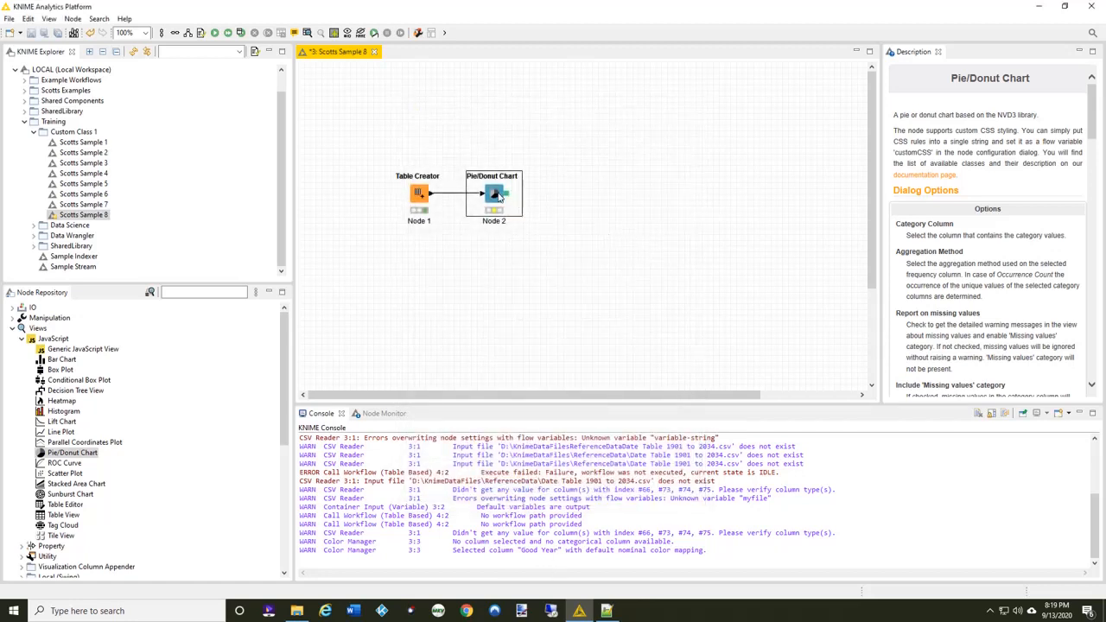
Execute the Pie/Donut Chart node with its view opened, and select the No slice.
right_click(499, 197)
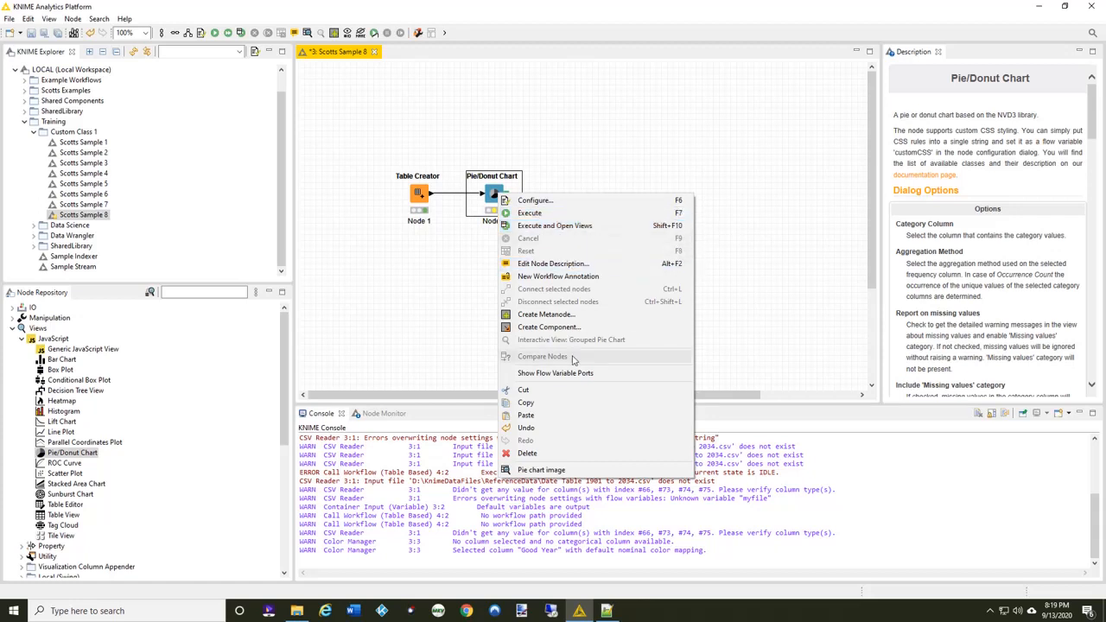
left_click(570, 227)
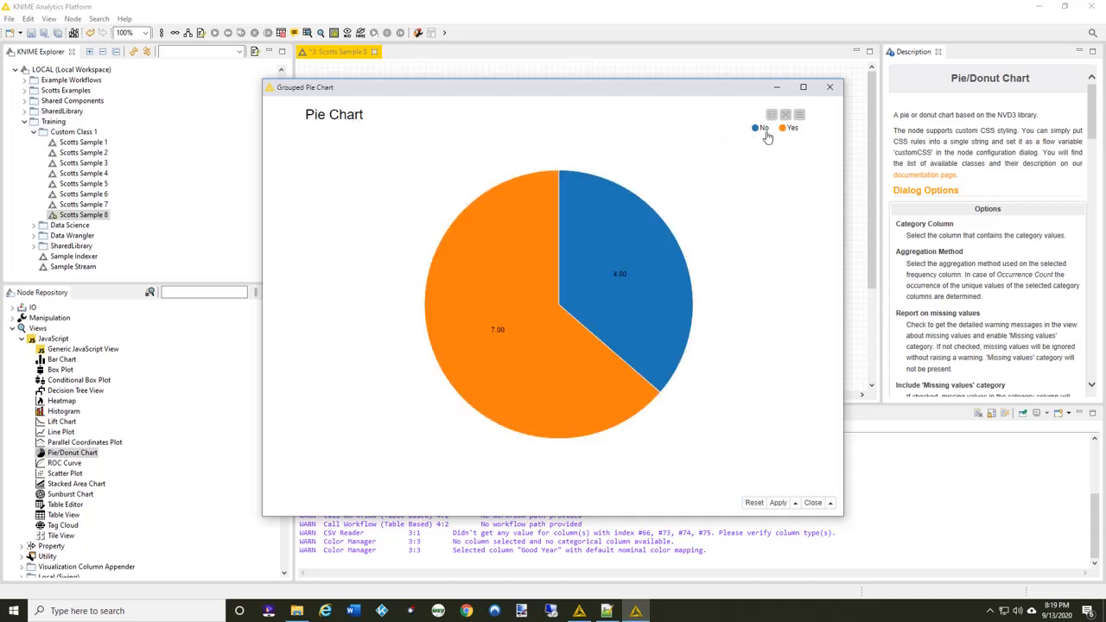
mouse_move(687, 286)
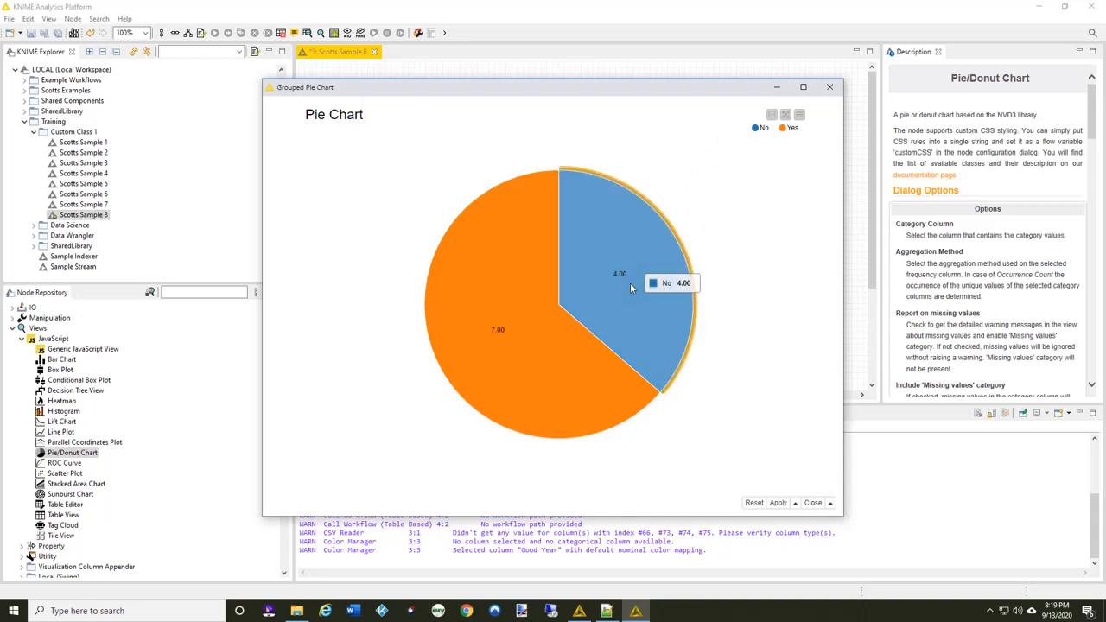
Render the pie chart as a donut chart within its interactive view, and close the view.
left_click(799, 115)
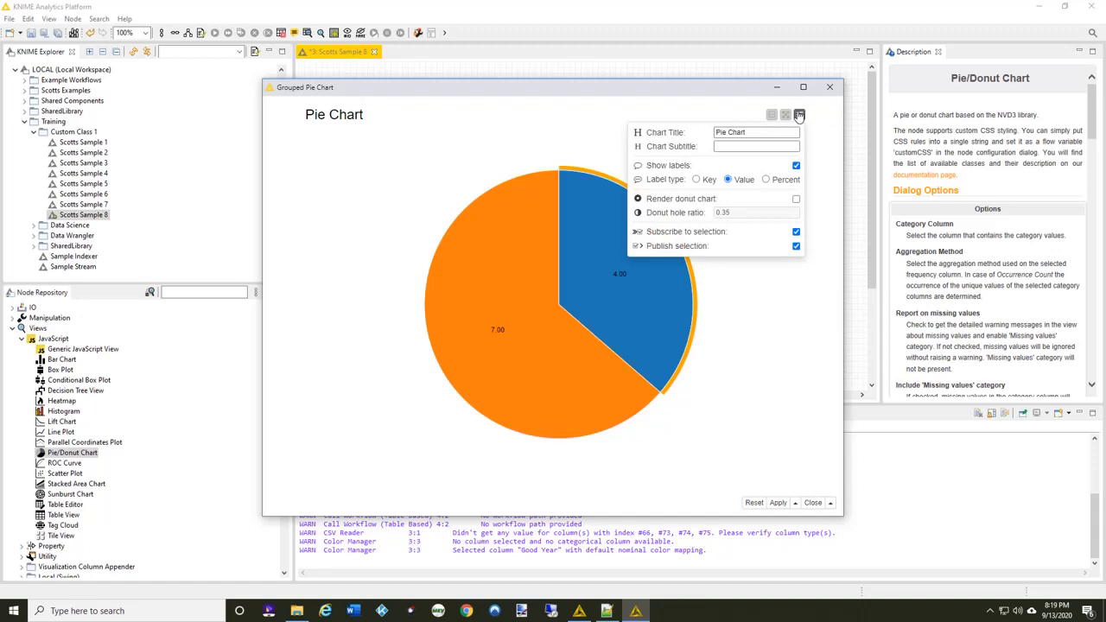
left_click(796, 199)
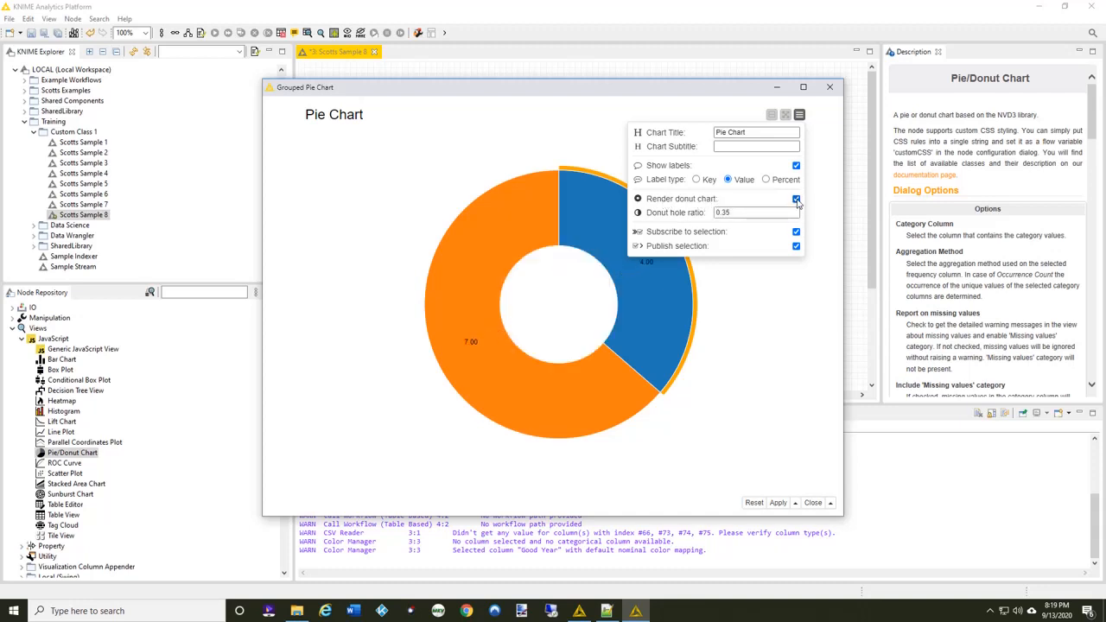
left_click(745, 344)
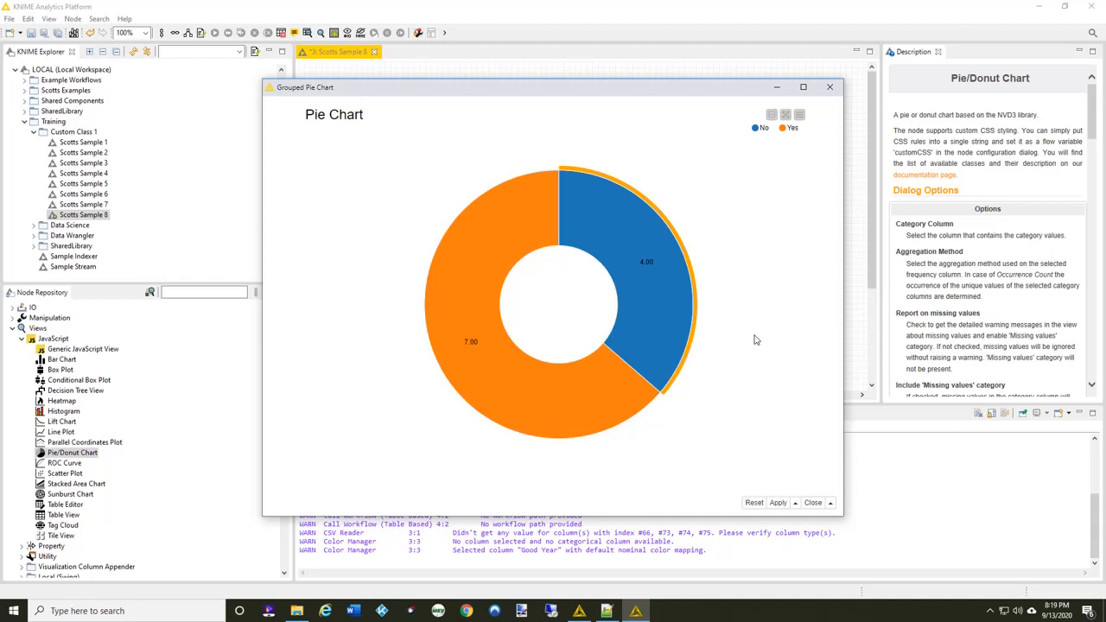
left_click(830, 87)
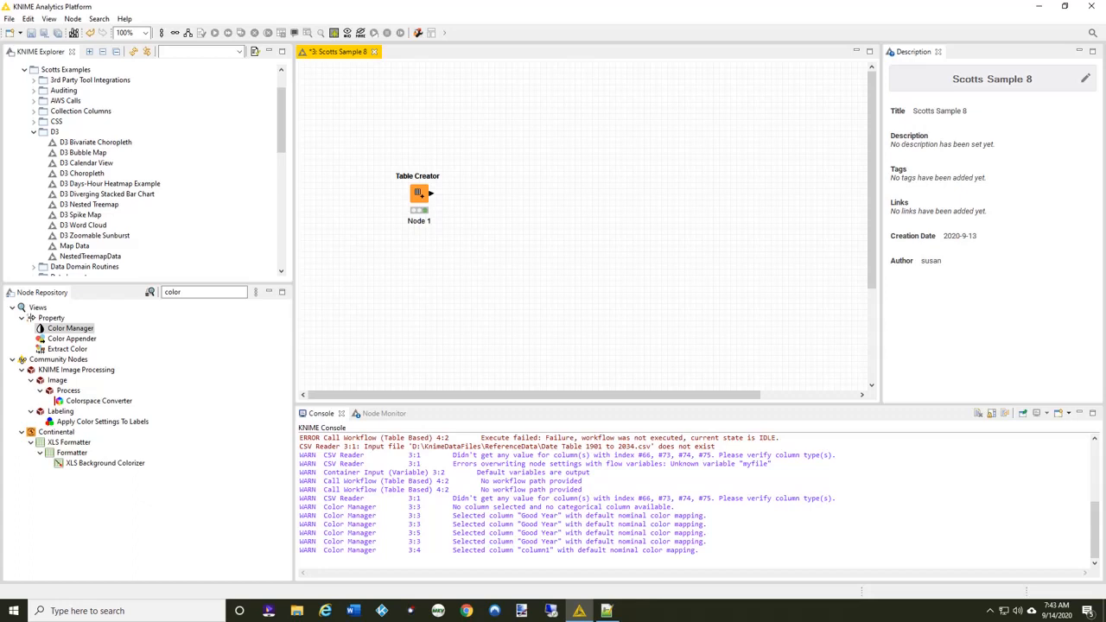
Clear the node repository search and expand the JavaScript category under Views.
left_click(83, 293)
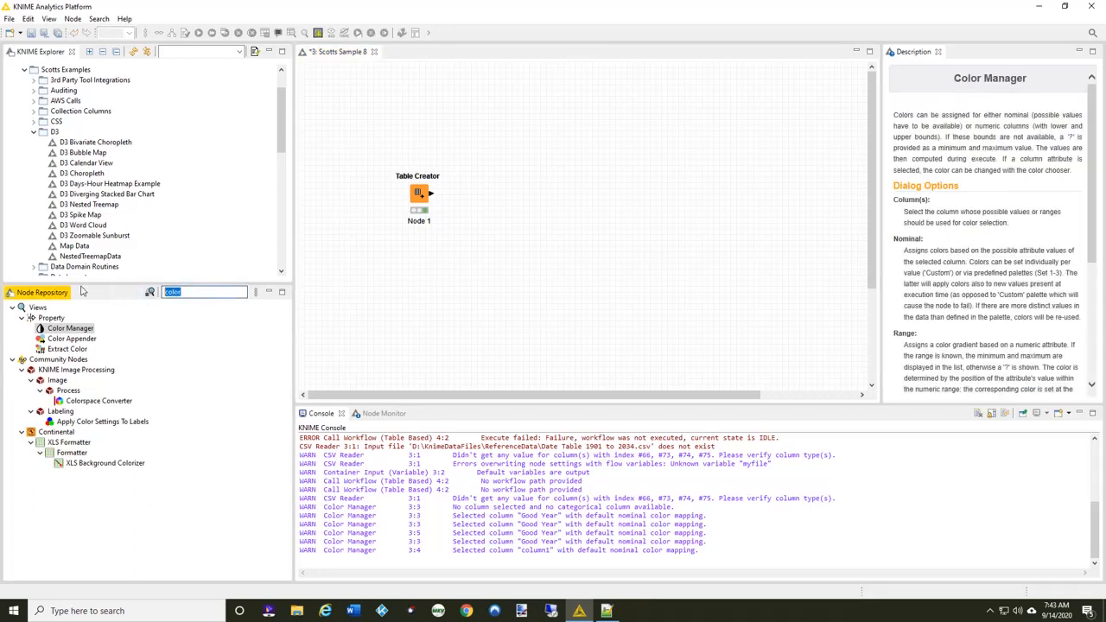
type("bat")
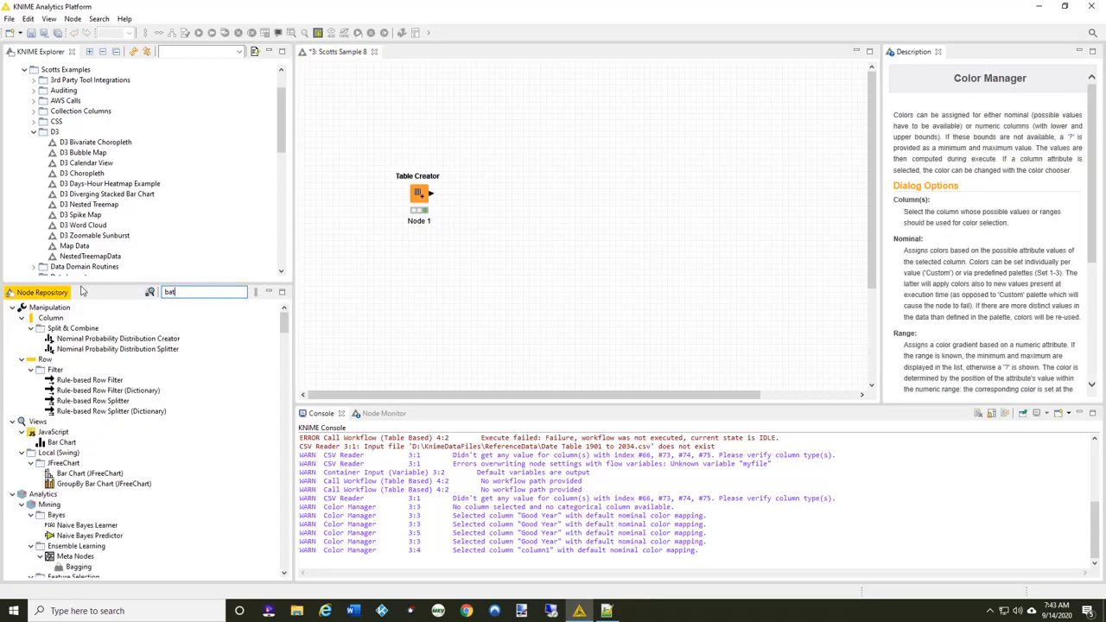
double_click(208, 294)
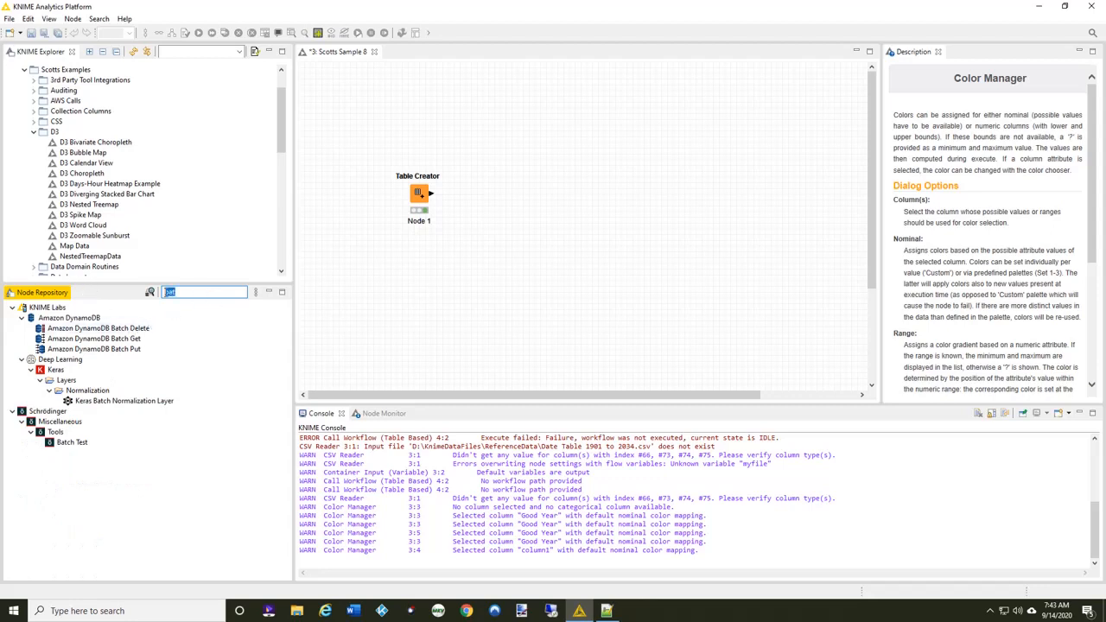
key("BackSpace")
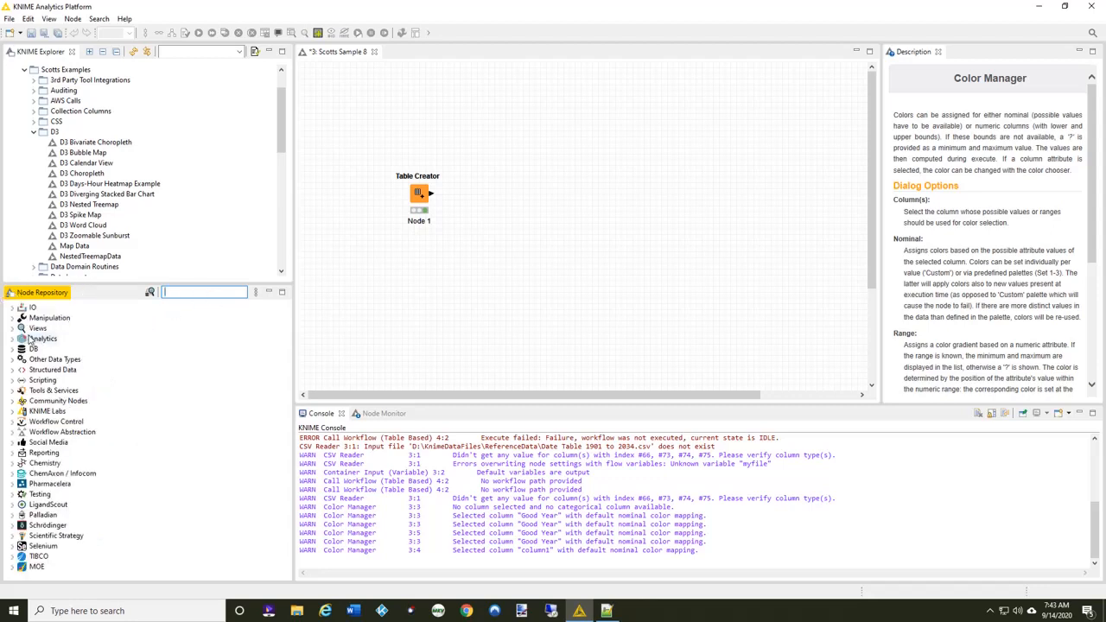
left_click(12, 329)
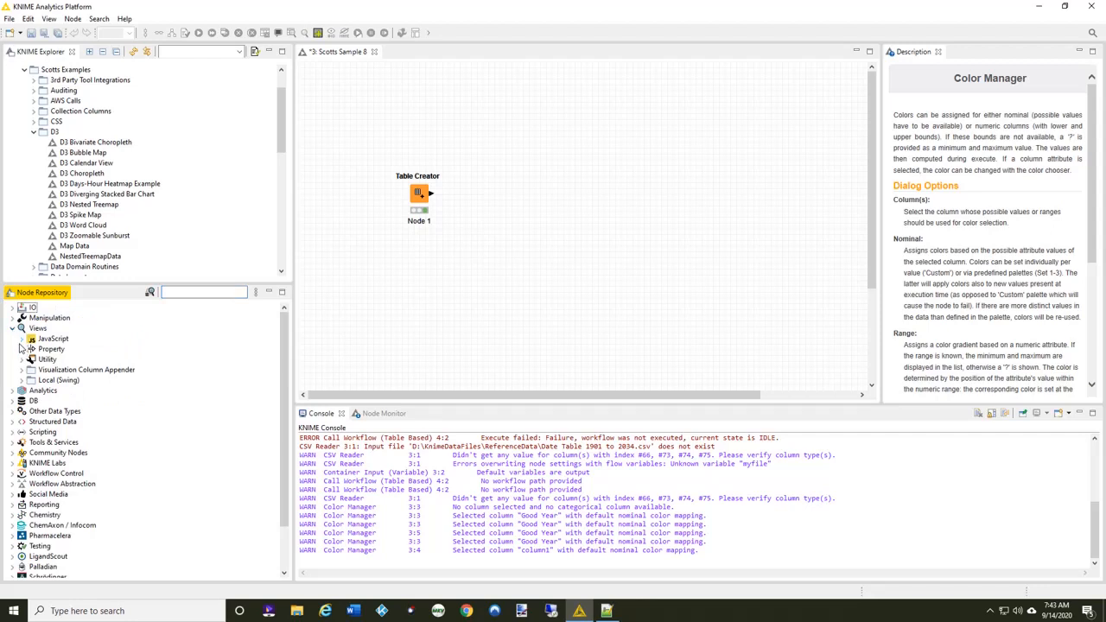
left_click(22, 338)
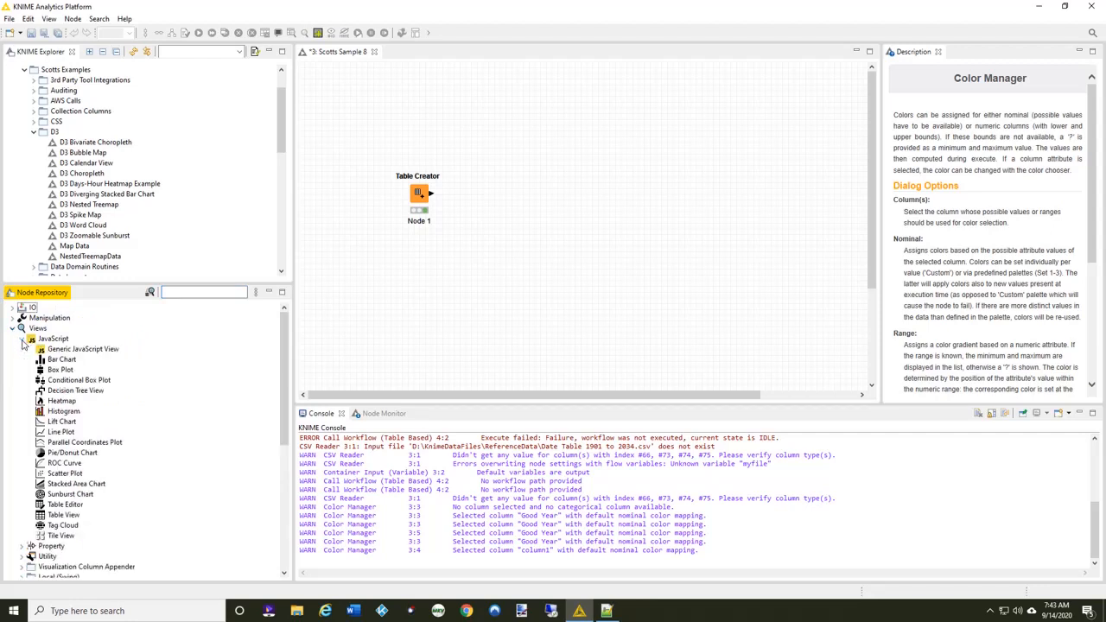
Add a Bar Chart node to the workflow and connect the Table Creator's output to its data input.
left_click(66, 362)
left_click_drag(66, 365, 617, 210)
left_click_drag(431, 194, 602, 194)
left_click(609, 198)
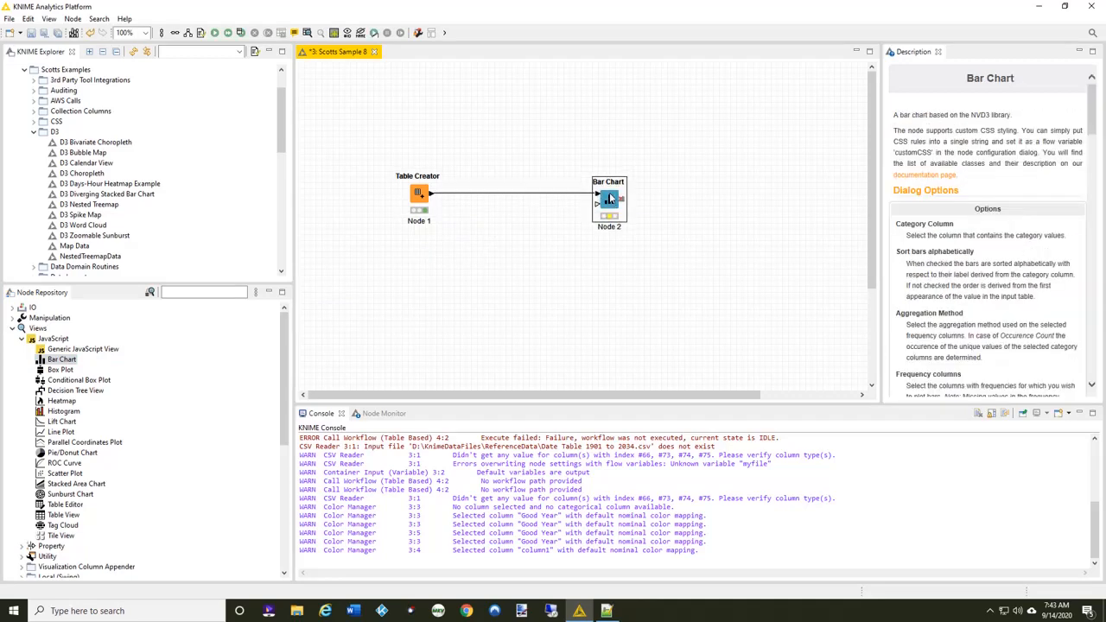
Configure the Bar Chart with Sum aggregation and exclude Year from the frequency columns.
double_click(609, 198)
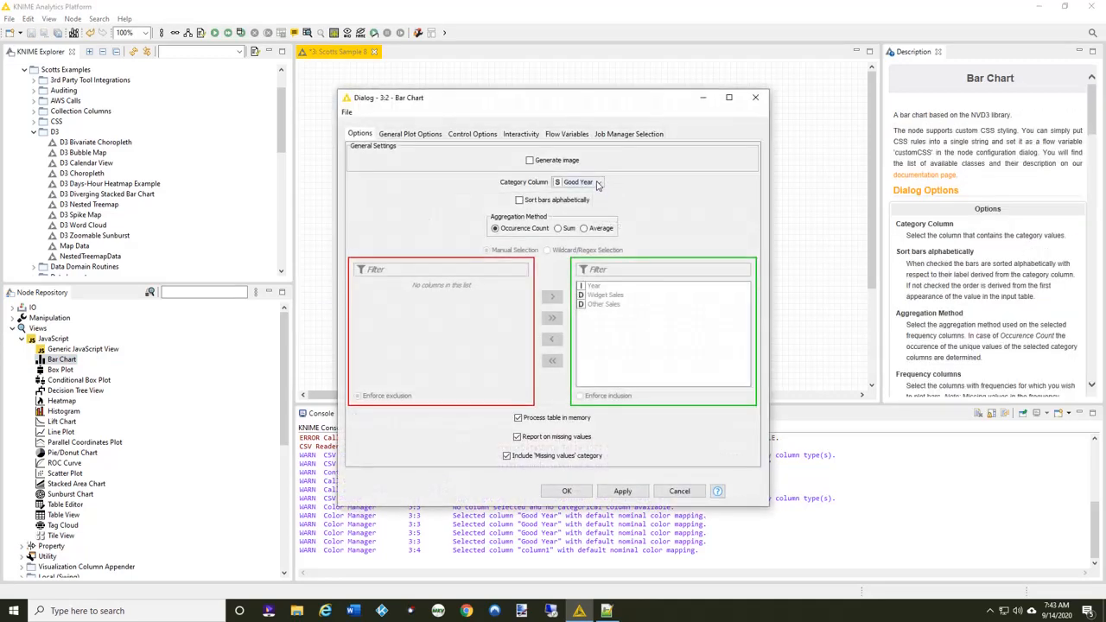
left_click(558, 229)
double_click(594, 286)
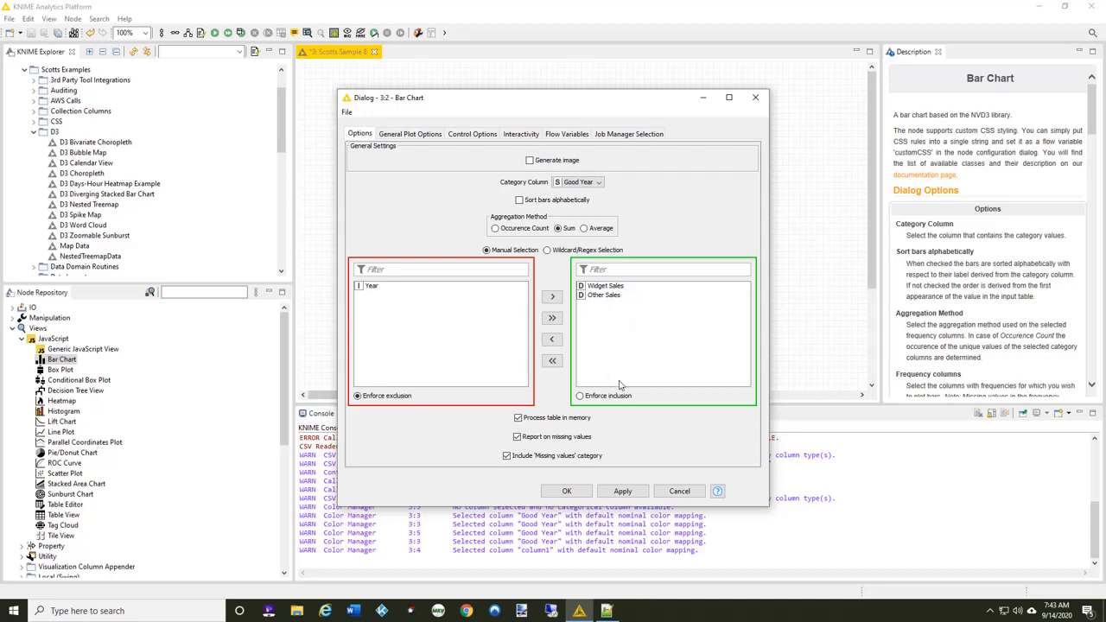
left_click(567, 491)
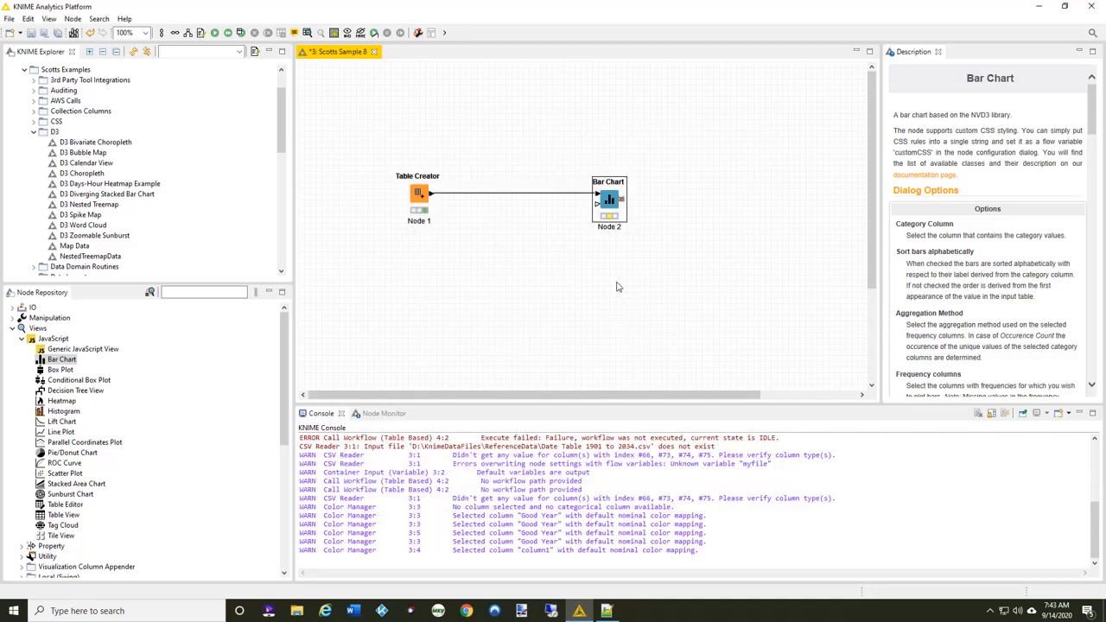
Execute the Bar Chart node with its view opened, examine the grouped bars, and close the view.
right_click(615, 203)
left_click(658, 233)
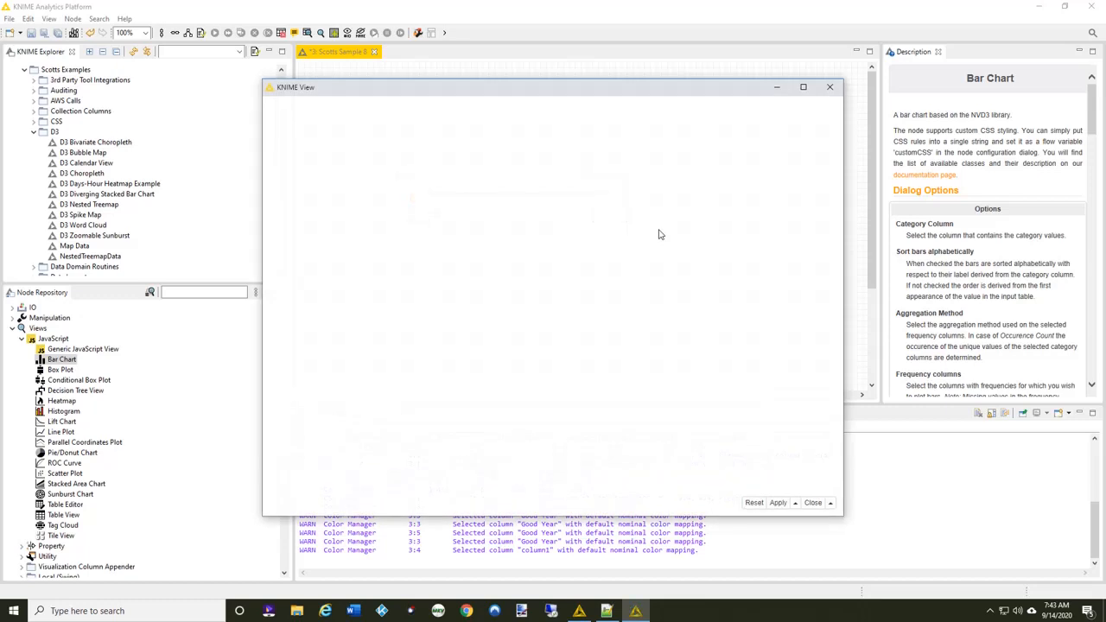
mouse_move(538, 397)
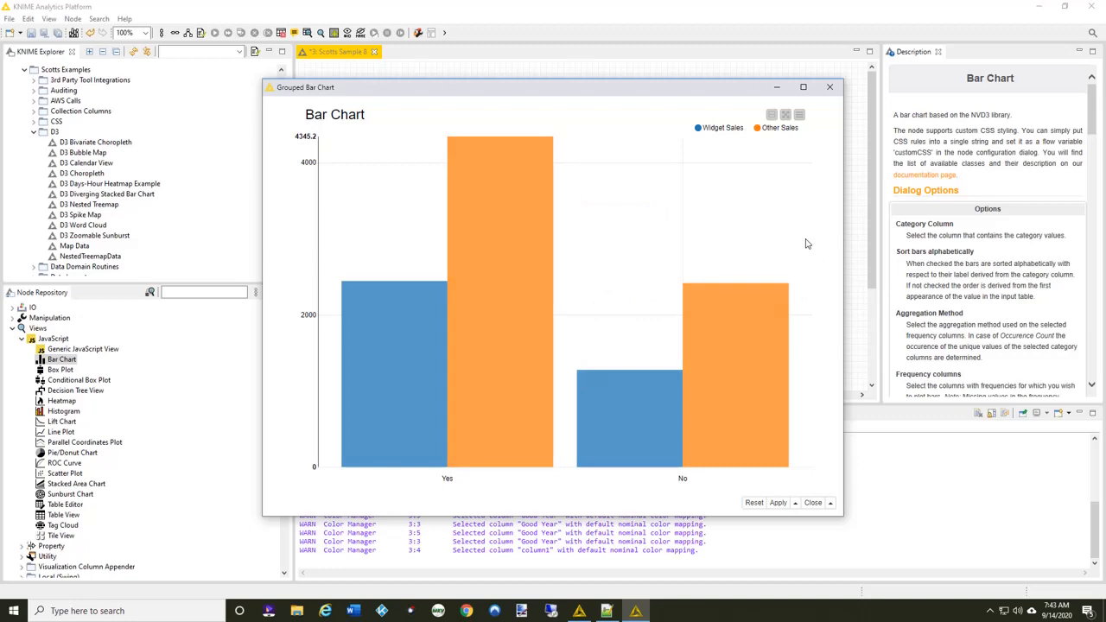
left_click(830, 90)
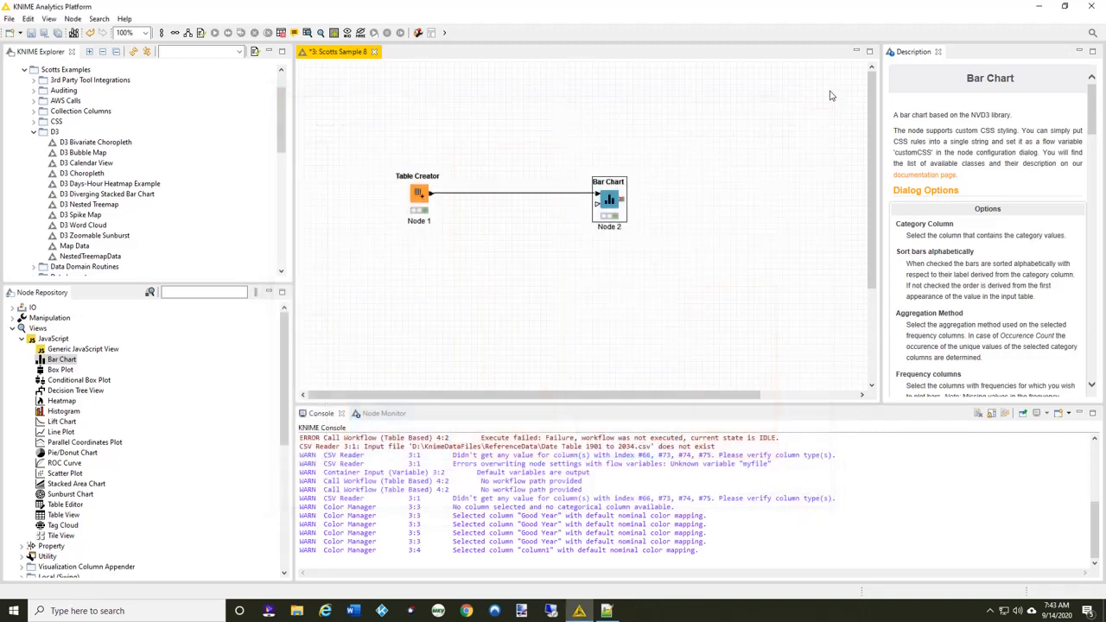
Search the node repository for "table cr".
left_click(198, 291)
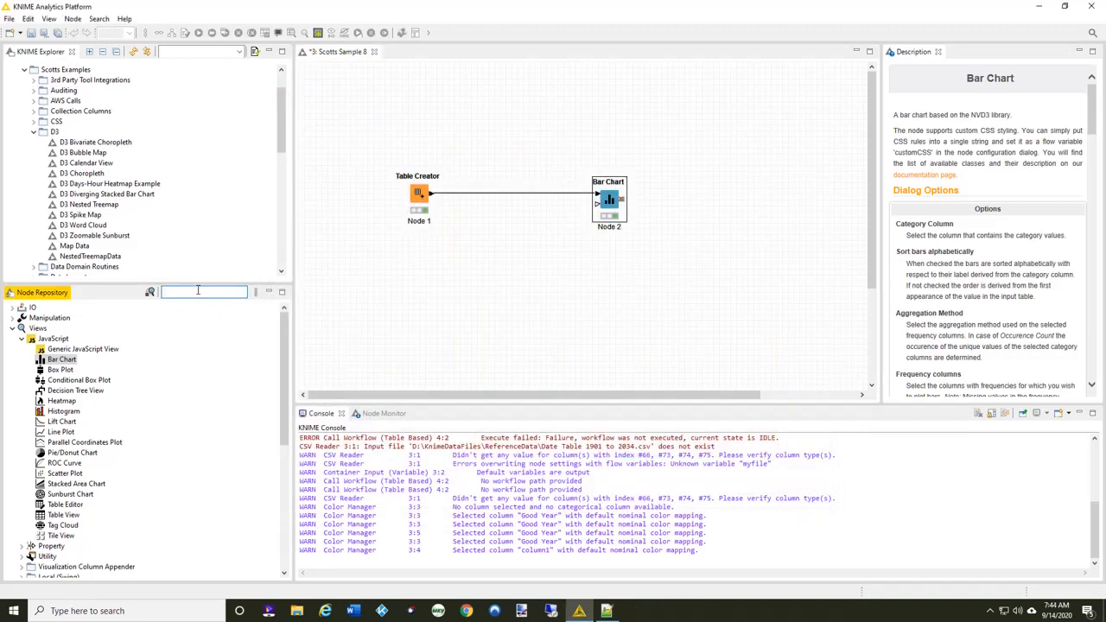
type("table cr")
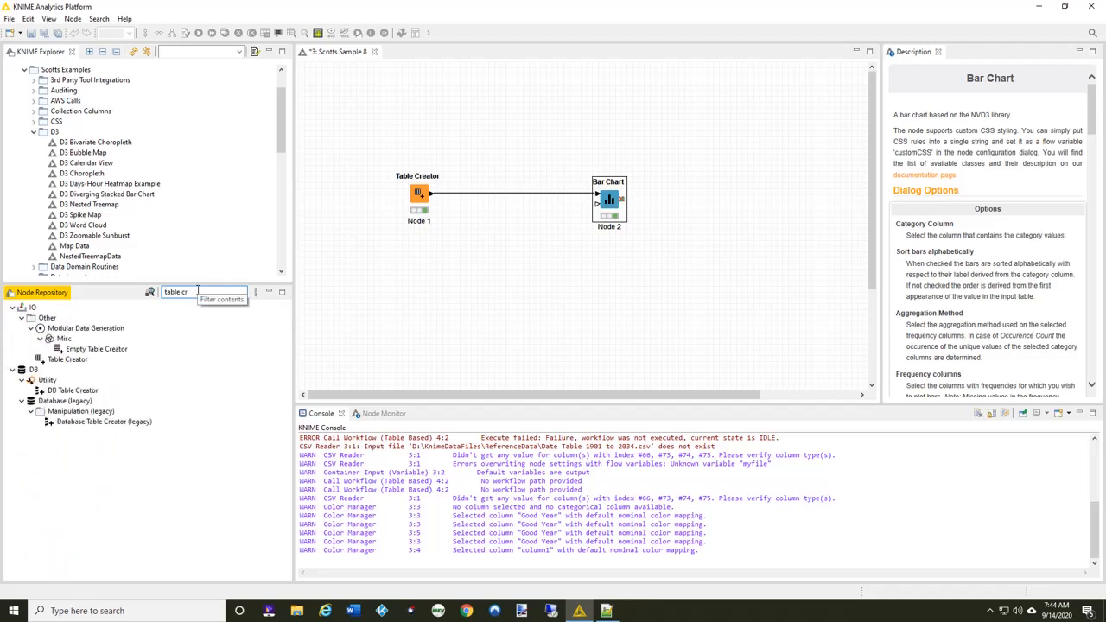
left_click_drag(96, 348, 456, 275)
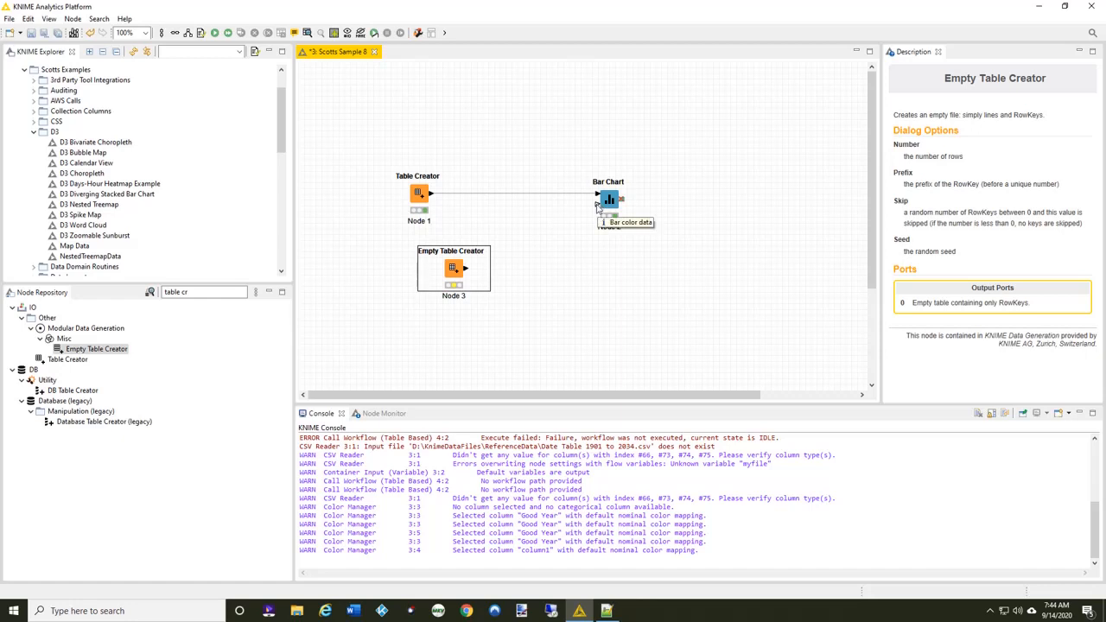
double_click(455, 269)
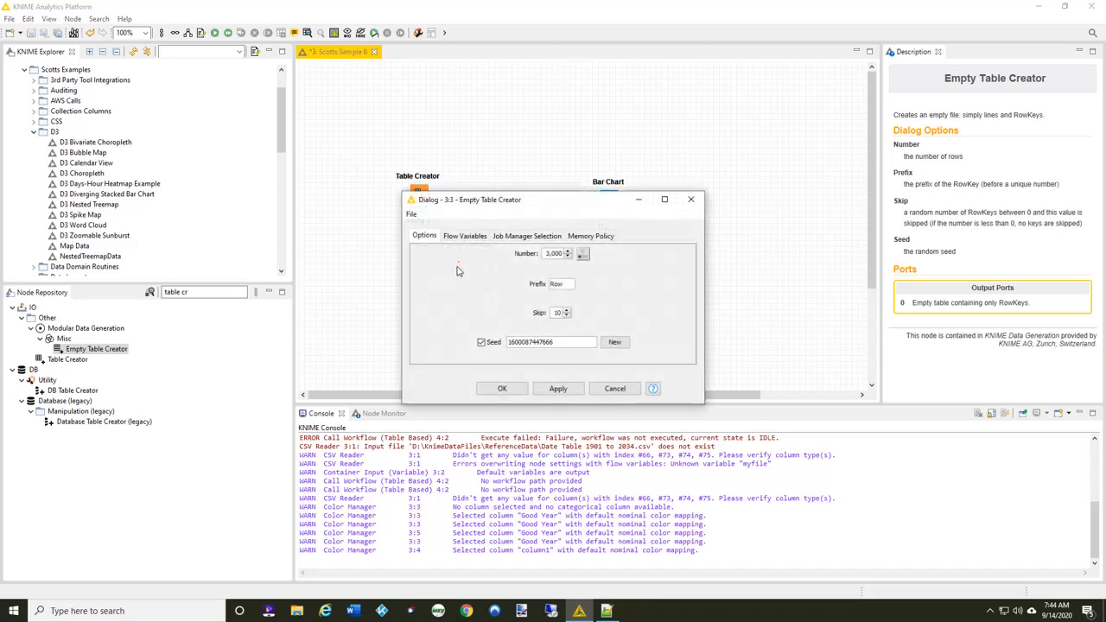
left_click(615, 388)
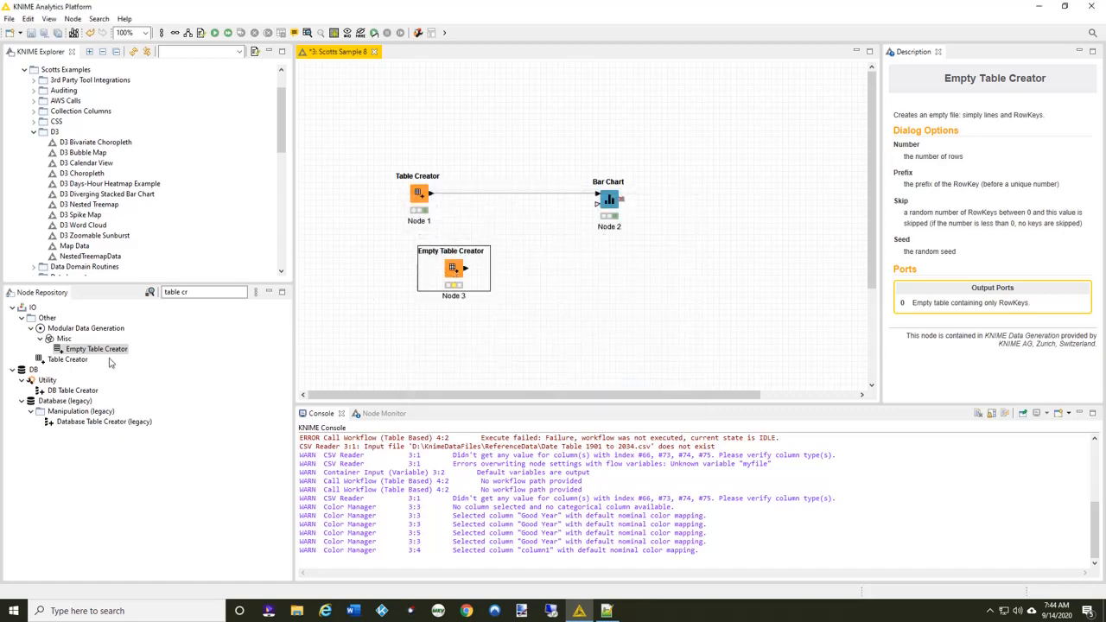
key("Delete")
Add a second Table Creator node with Widget Sales and Other Sales as the first column's two rows, and execute it.
left_click_drag(68, 358, 478, 273)
double_click(458, 252)
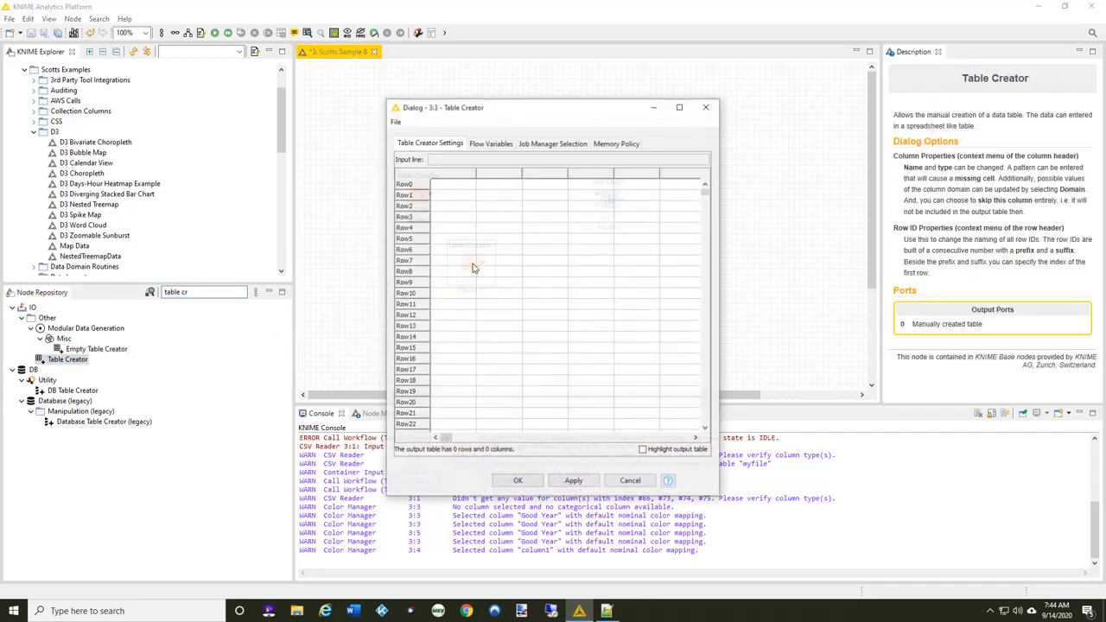
left_click(455, 185)
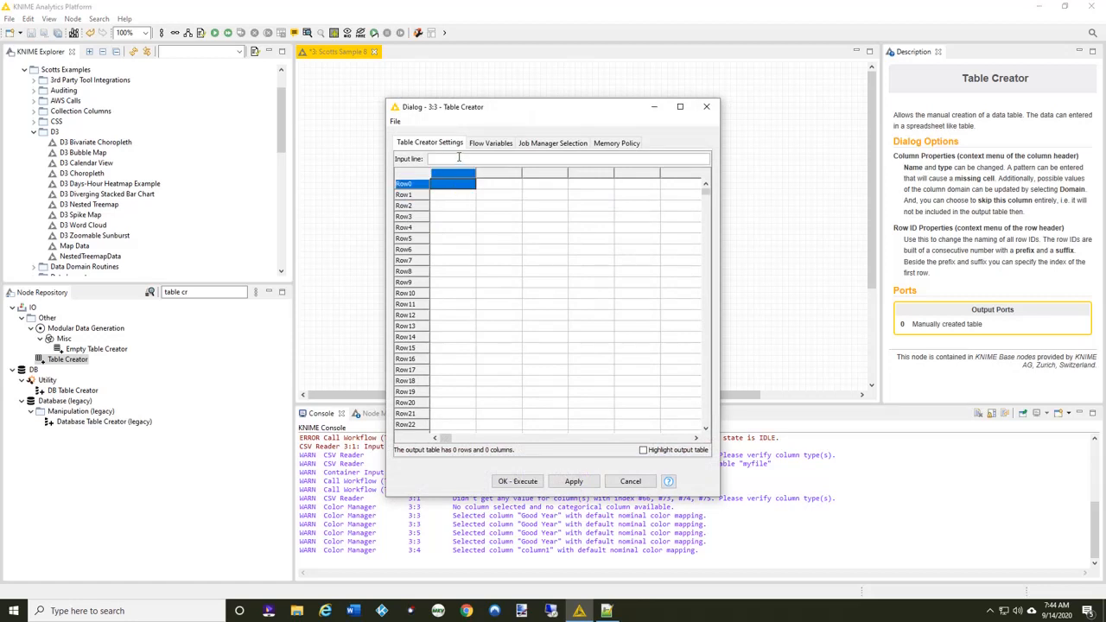
type("Widget Sales")
left_click(459, 198)
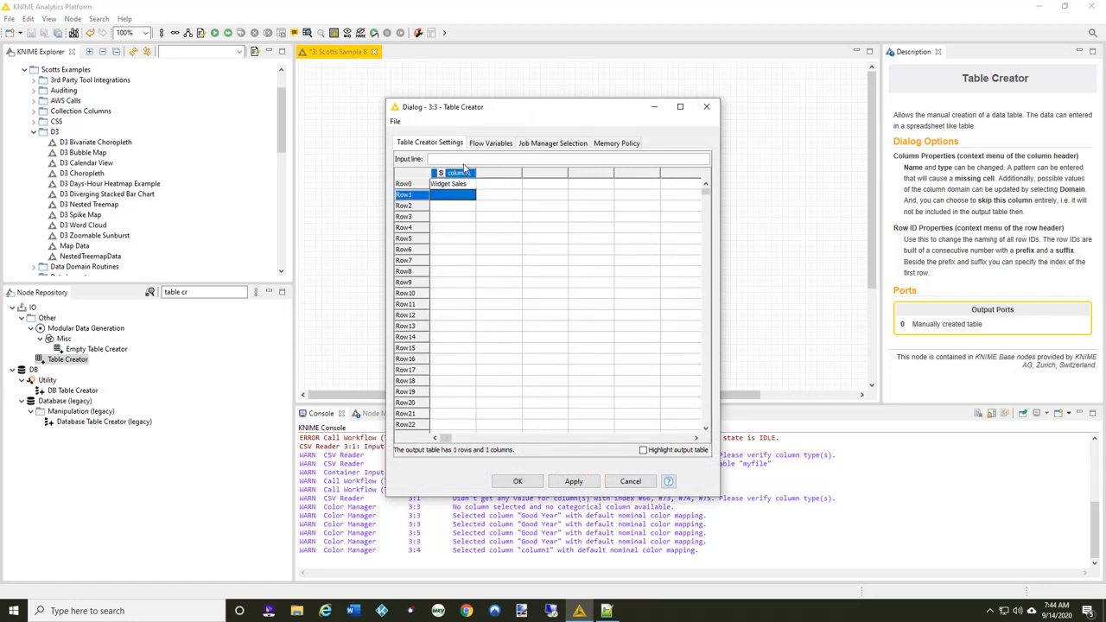
type("Other Sales")
left_click(522, 481)
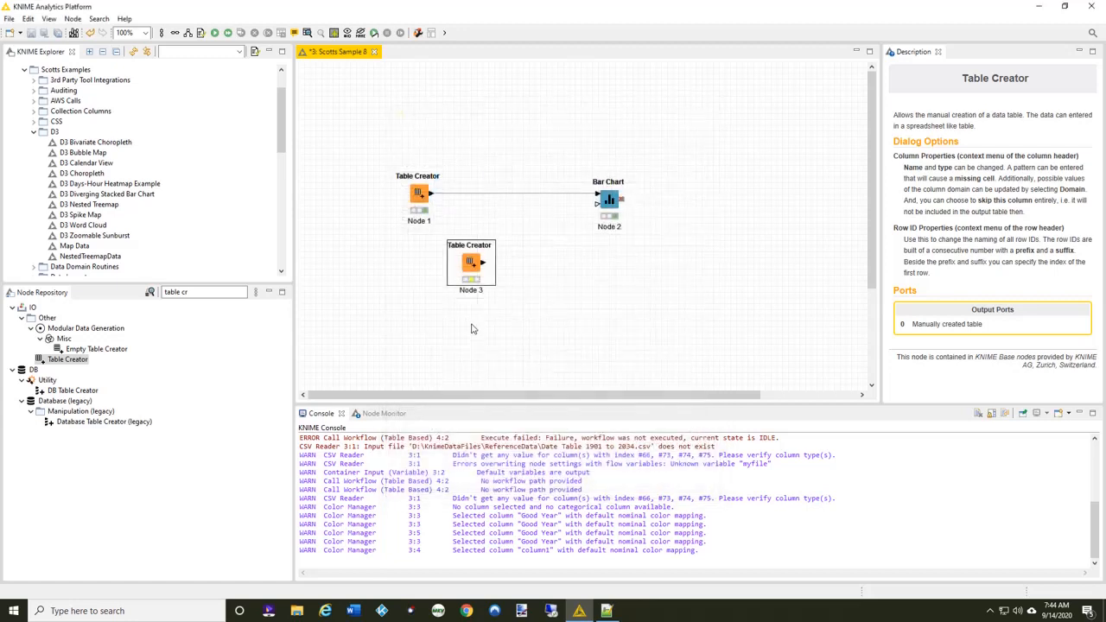
right_click(471, 264)
left_click(501, 284)
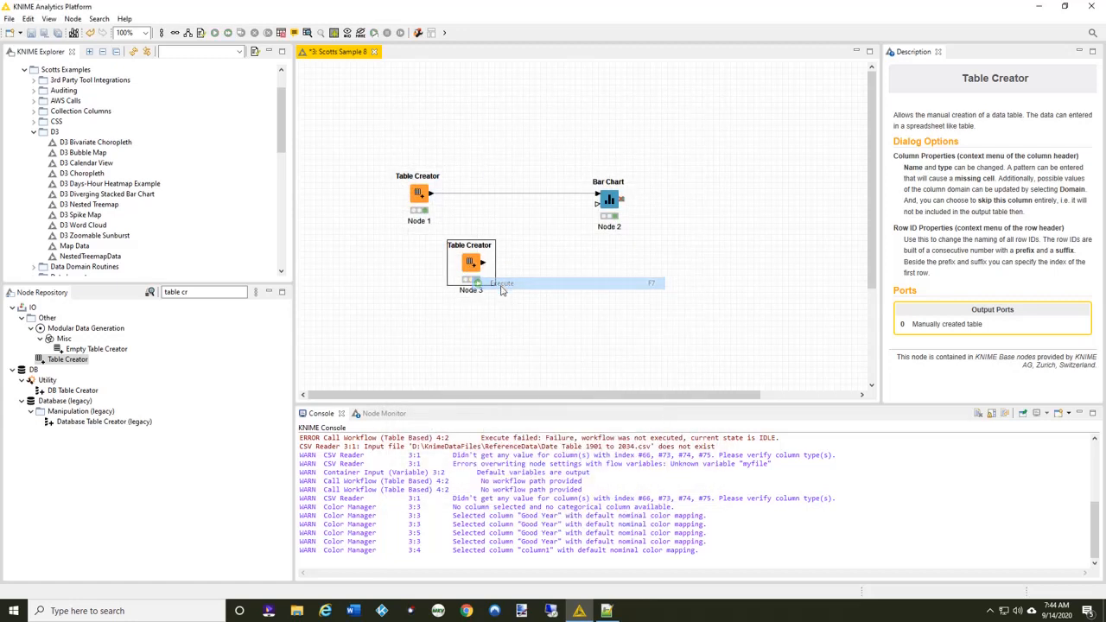
Search the node repository for "color" and add a Color Manager node connected to the second Table Creator.
left_click_drag(199, 292, 123, 298)
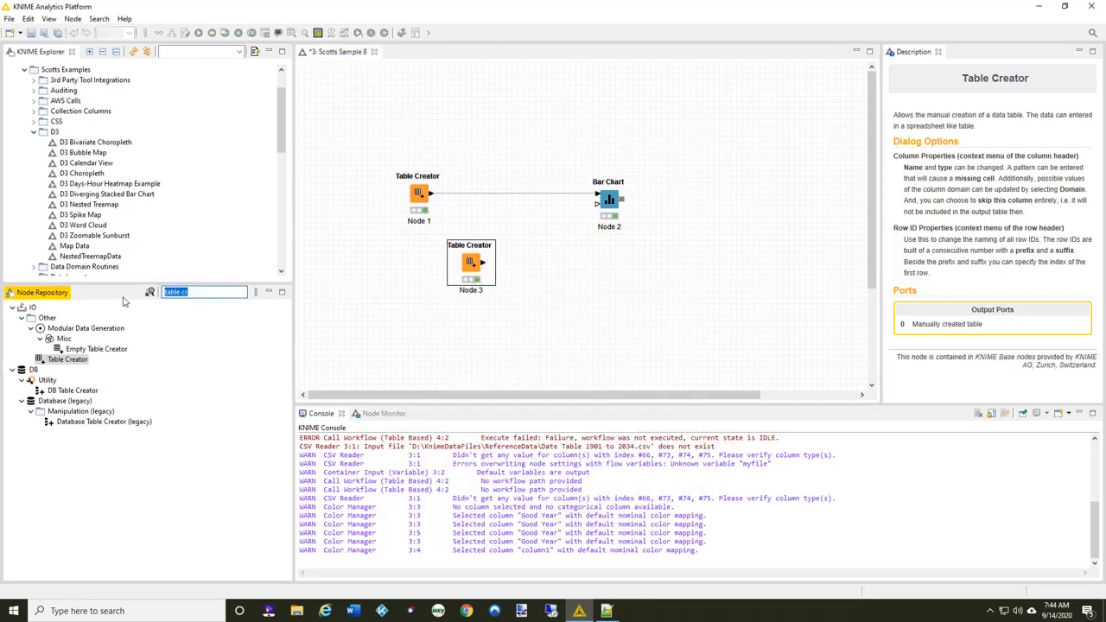
type("cp")
key("BackSpace")
type("olor")
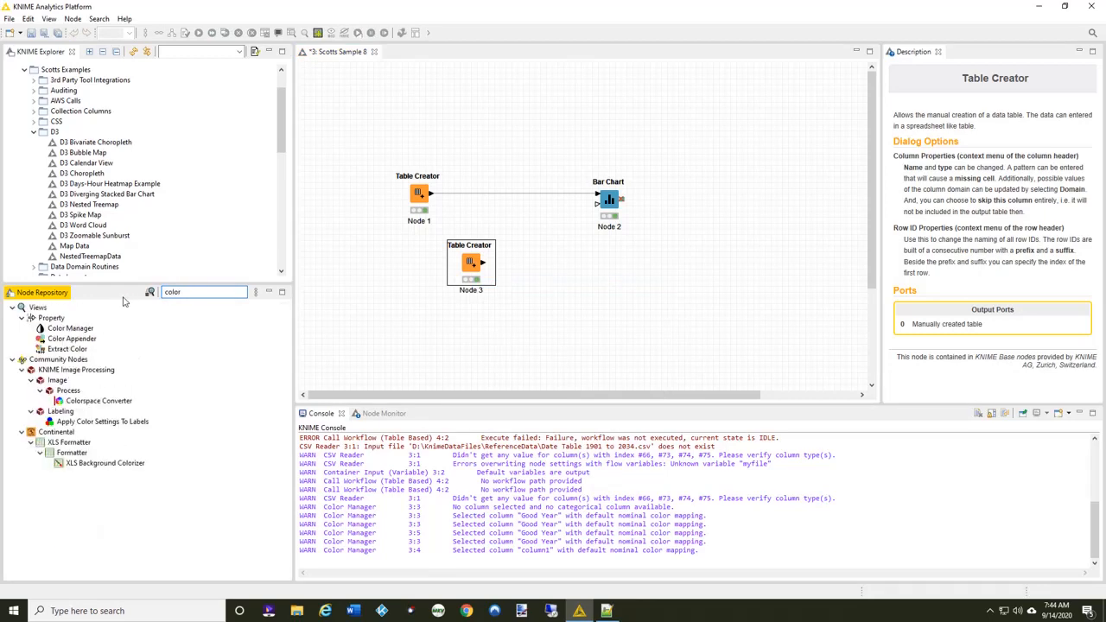
double_click(71, 329)
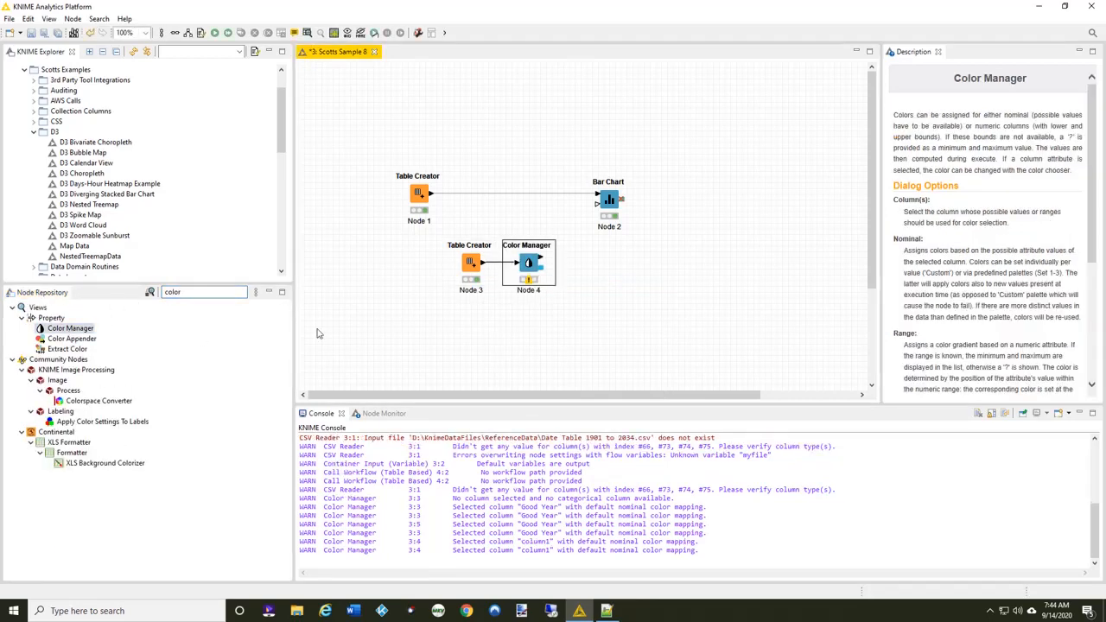
Configure the Color Manager to assign green to Widget Sales and purple to Other Sales from the Set 1 palette.
double_click(526, 264)
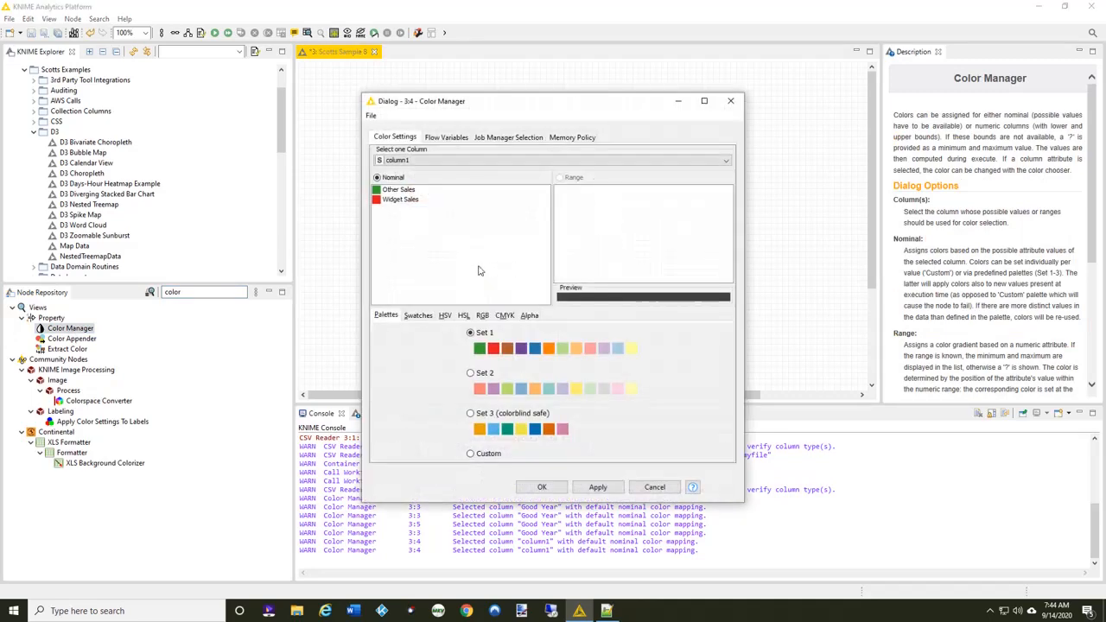
left_click(409, 202)
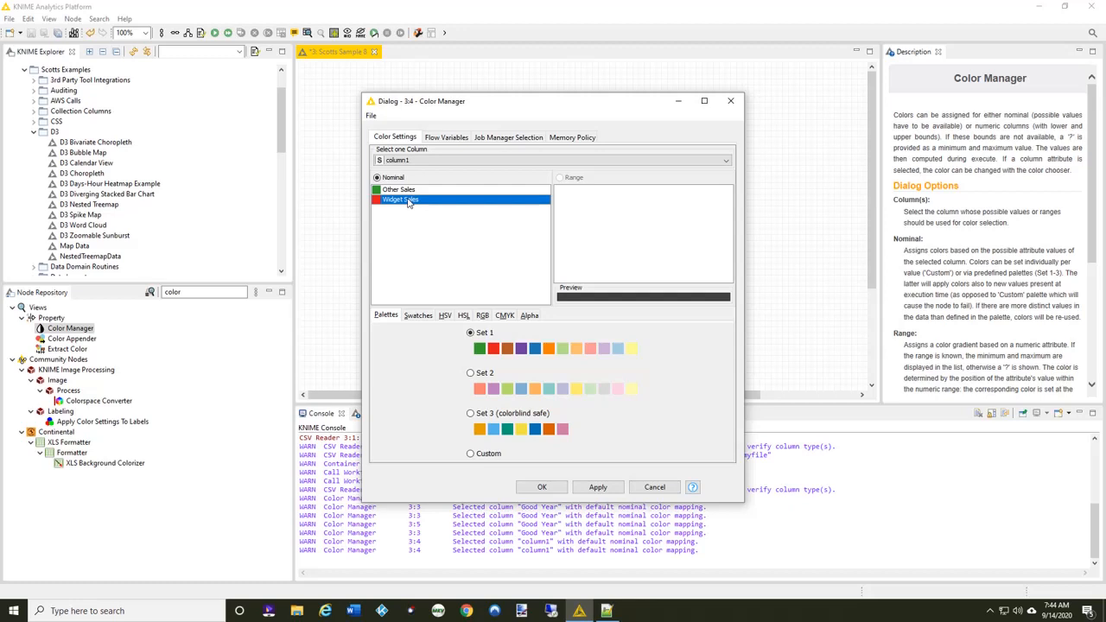
left_click(481, 349)
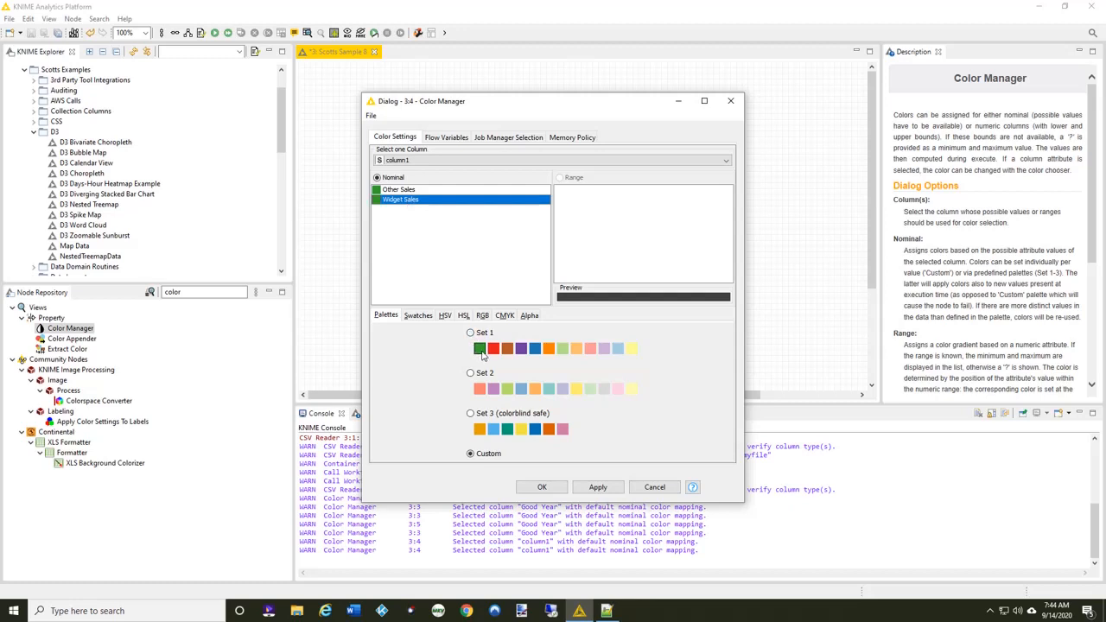
left_click(390, 192)
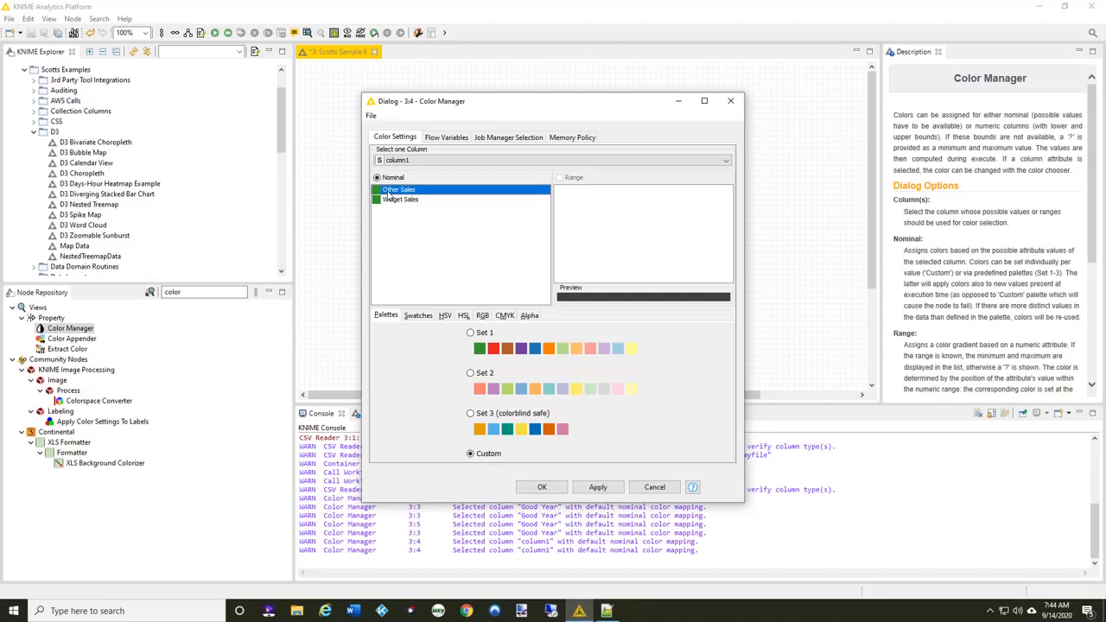
left_click(521, 349)
left_click(542, 488)
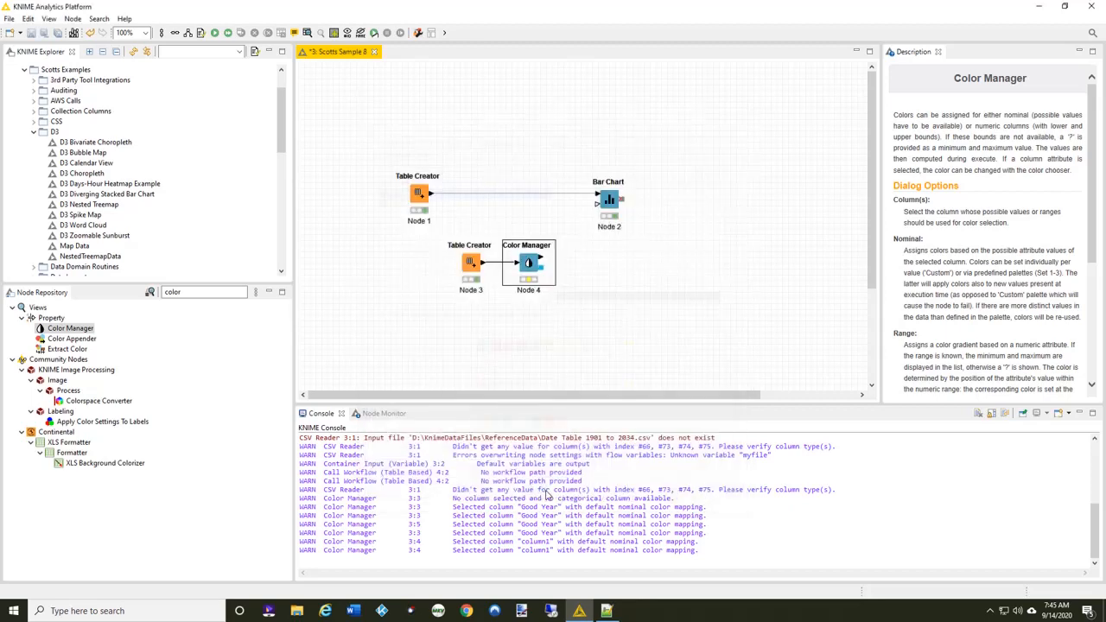
Execute the Color Manager node and connect its table output to the Bar Chart's optional color input.
left_click(721, 259)
right_click(530, 262)
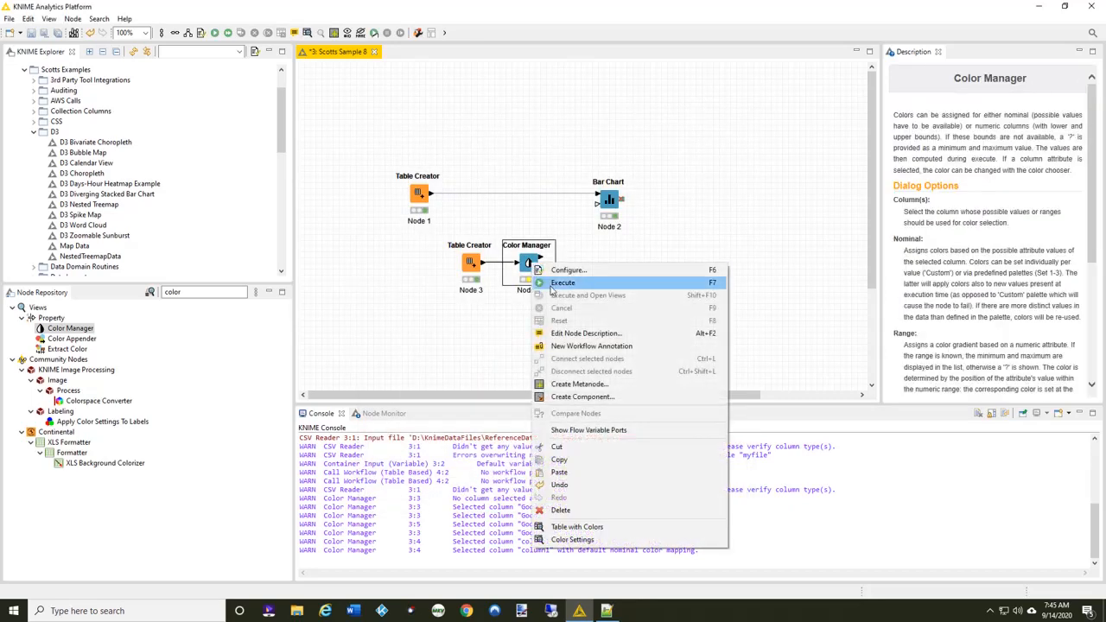
left_click(553, 282)
left_click_drag(543, 262, 599, 207)
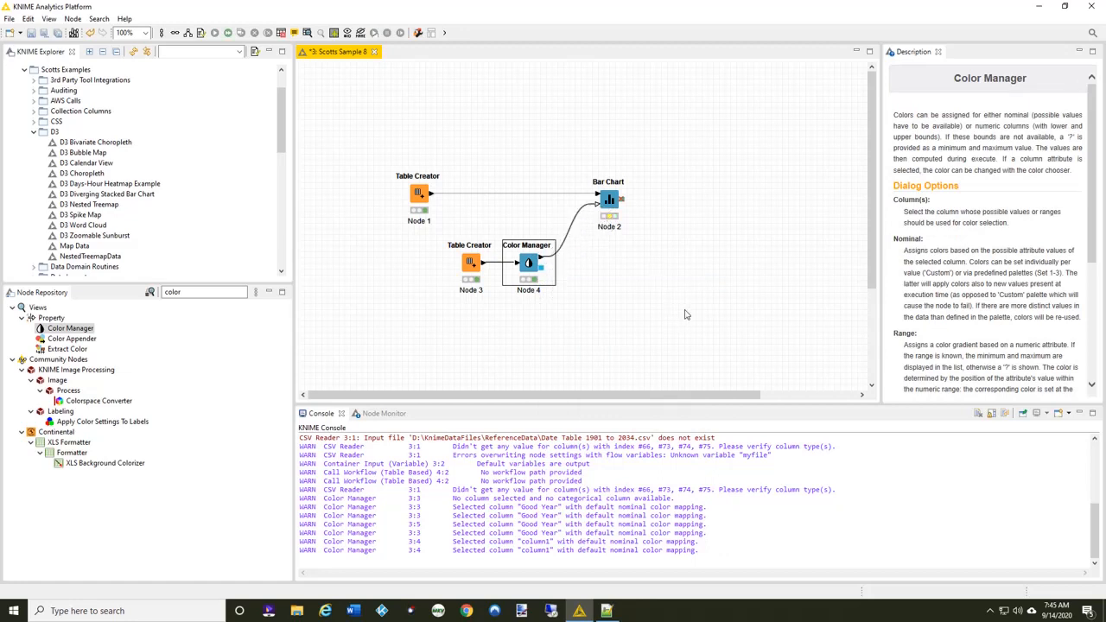
Execute the Bar Chart node again with its view opened, examine the bar colors, and close the view.
right_click(609, 200)
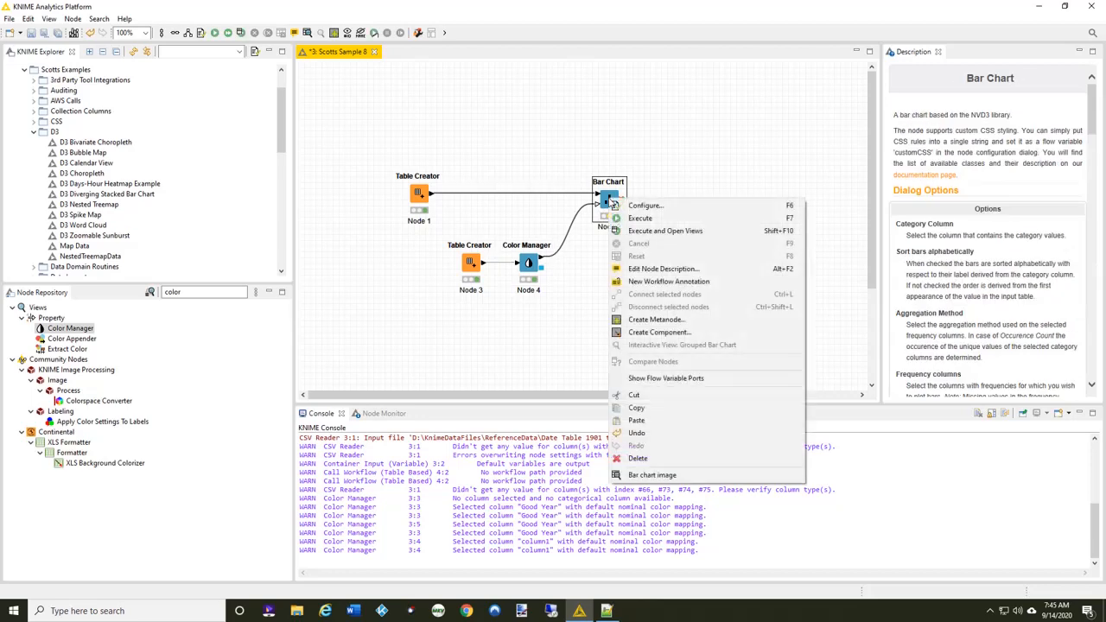
left_click(675, 230)
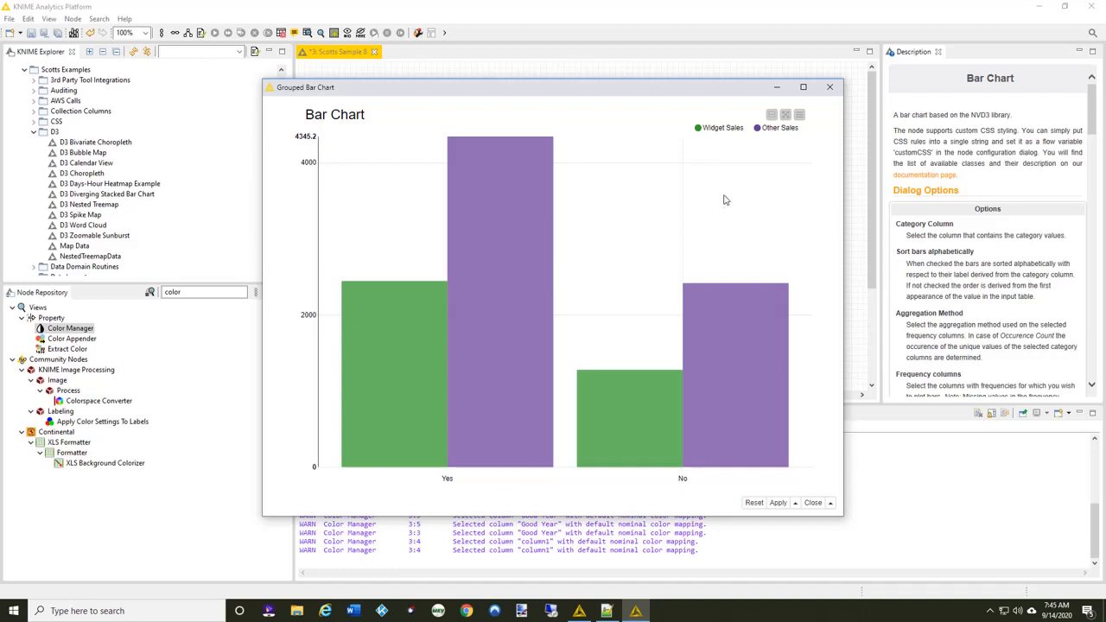
left_click(832, 89)
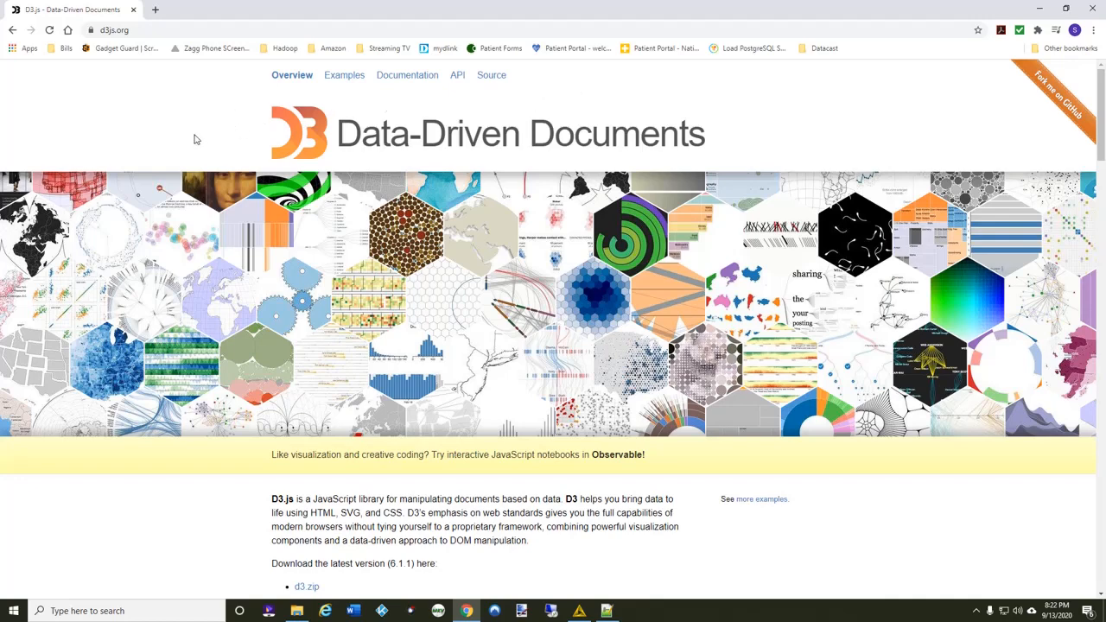
Look over the D3.js home page and open its Examples gallery in a new browser tab.
scroll(570, 318, "down", 2)
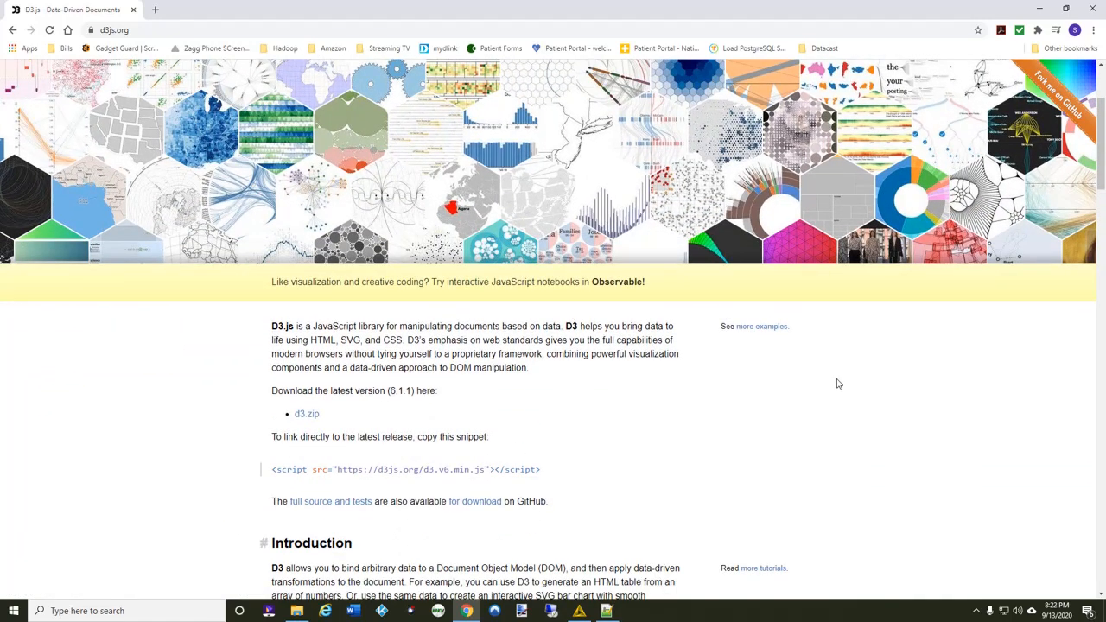
scroll(837, 384, "up", 2)
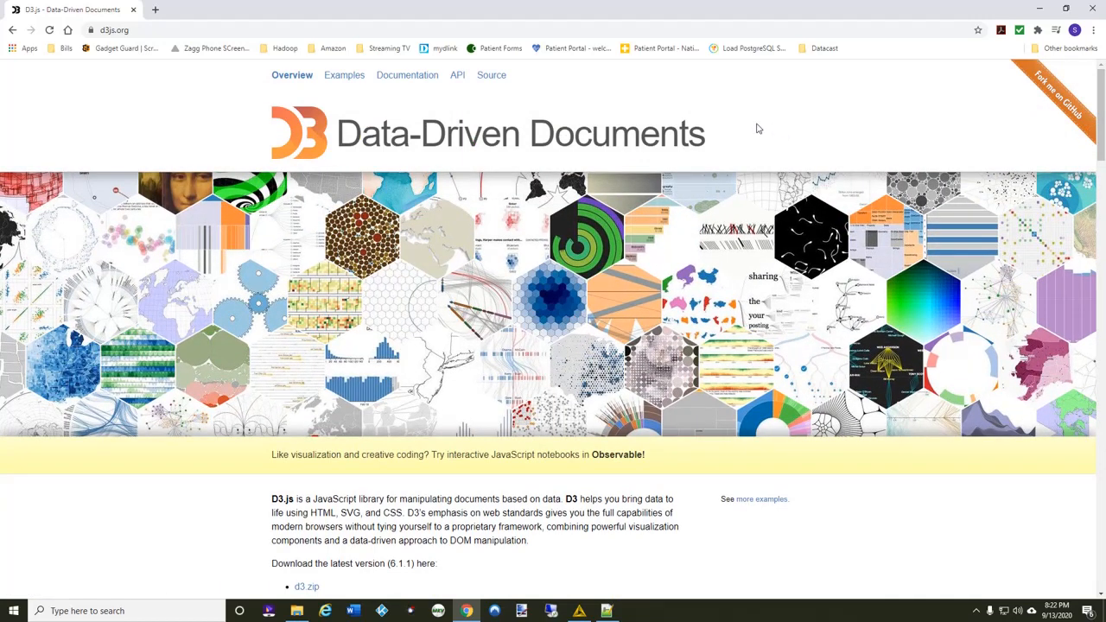
right_click(344, 79)
left_click(397, 84)
left_click(230, 14)
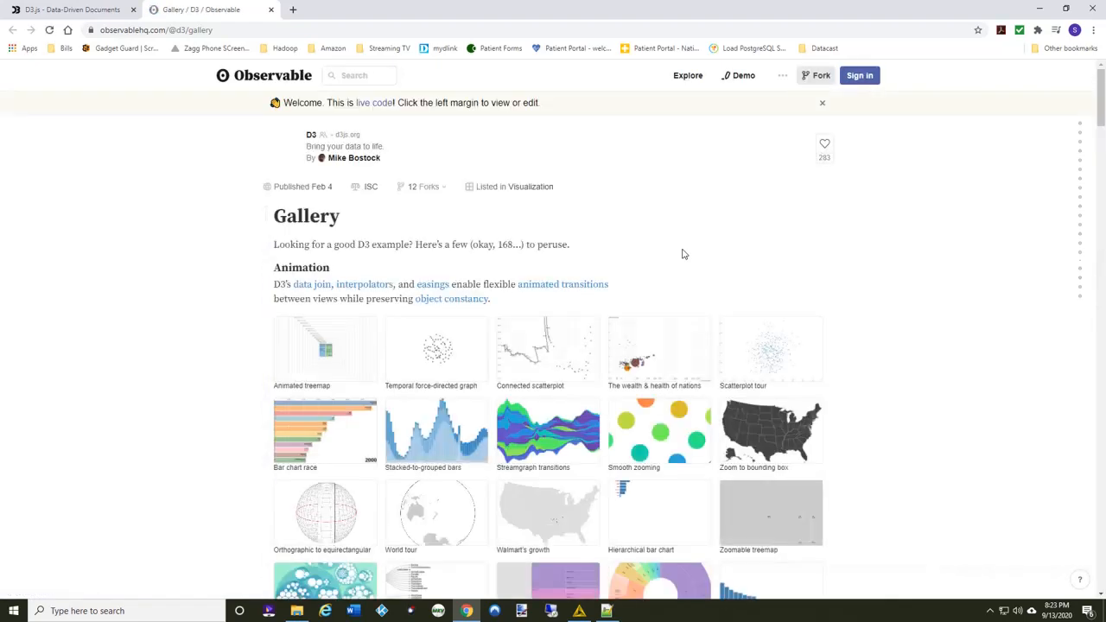
Open the Bar chart race example from the gallery's Animation section and watch its animated chart of global brands.
scroll(707, 231, "down", 1)
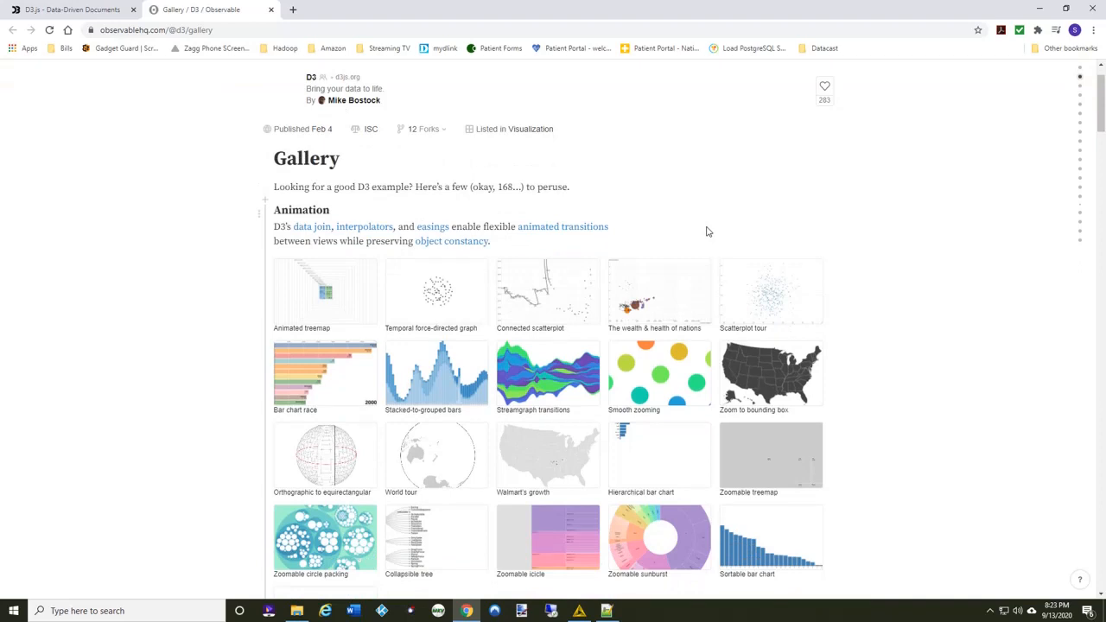
scroll(711, 236, "down", 1)
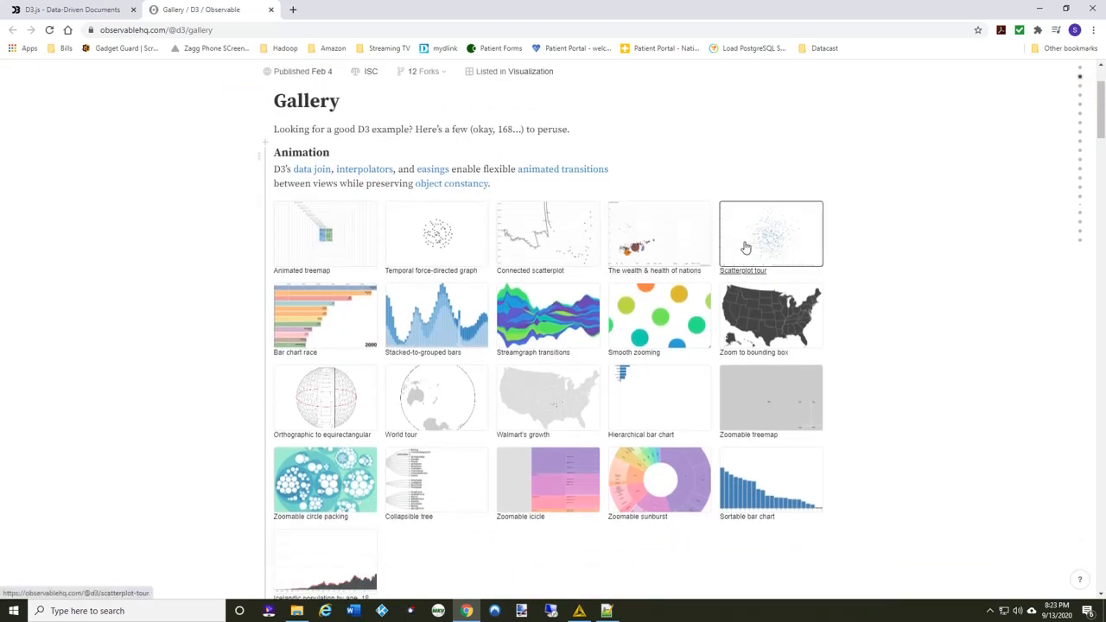
scroll(745, 247, "down", 2)
scroll(745, 247, "down", 1)
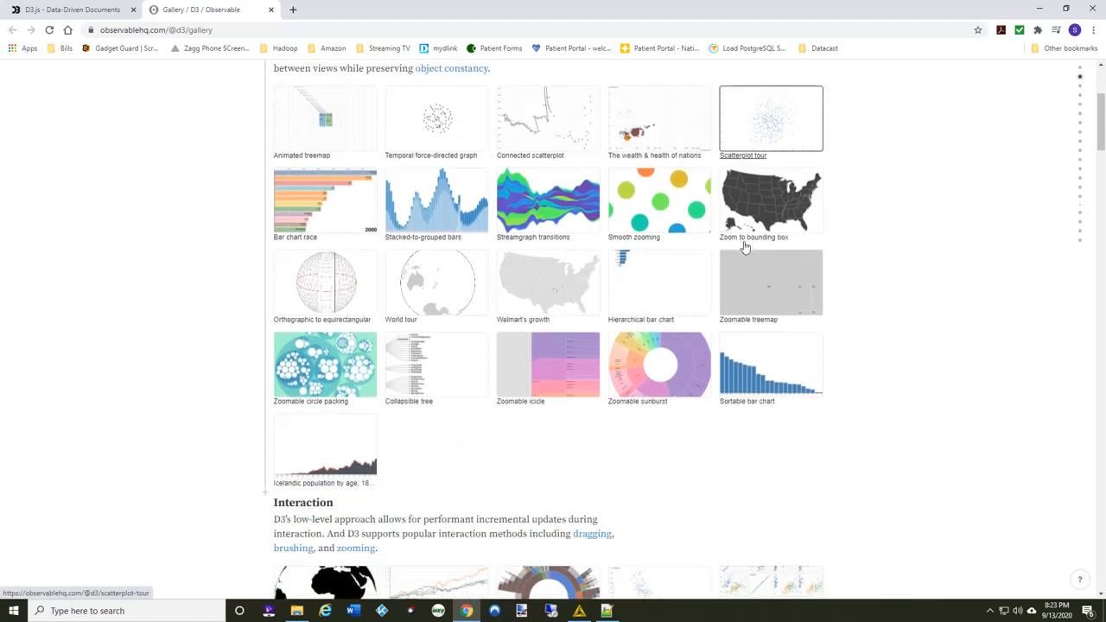
scroll(745, 247, "up", 3)
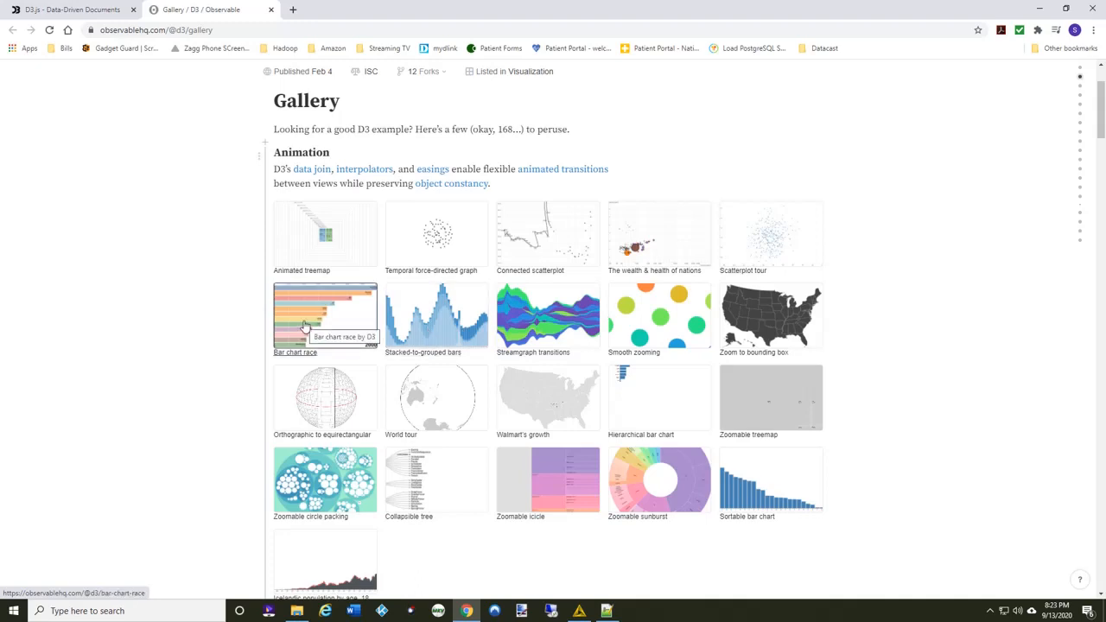
left_click(304, 326)
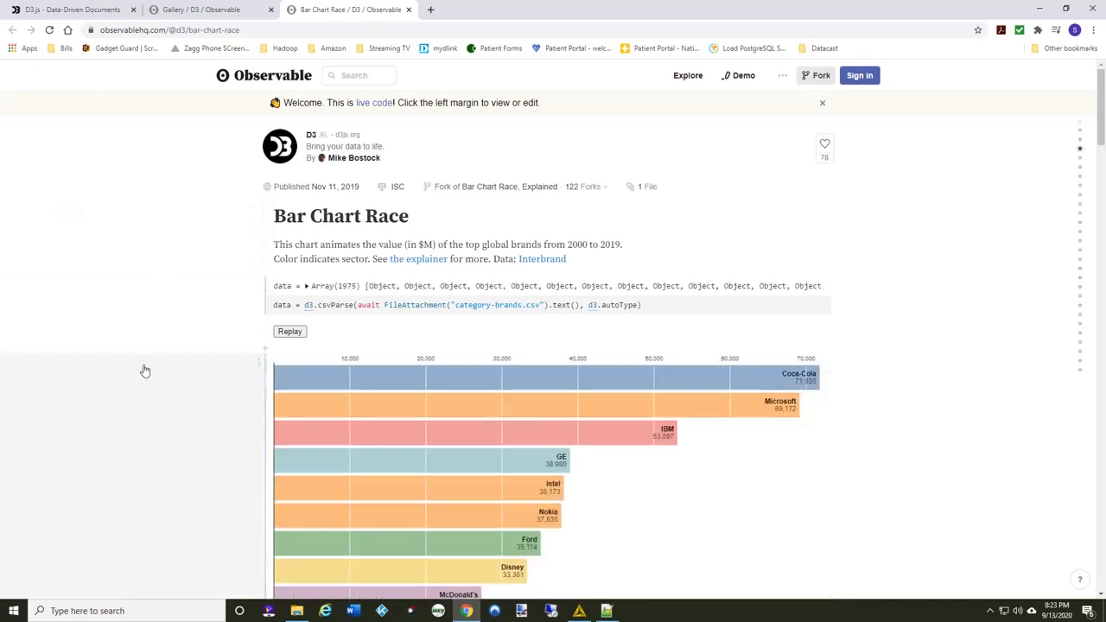
scroll(109, 338, "down", 2)
scroll(110, 340, "down", 2)
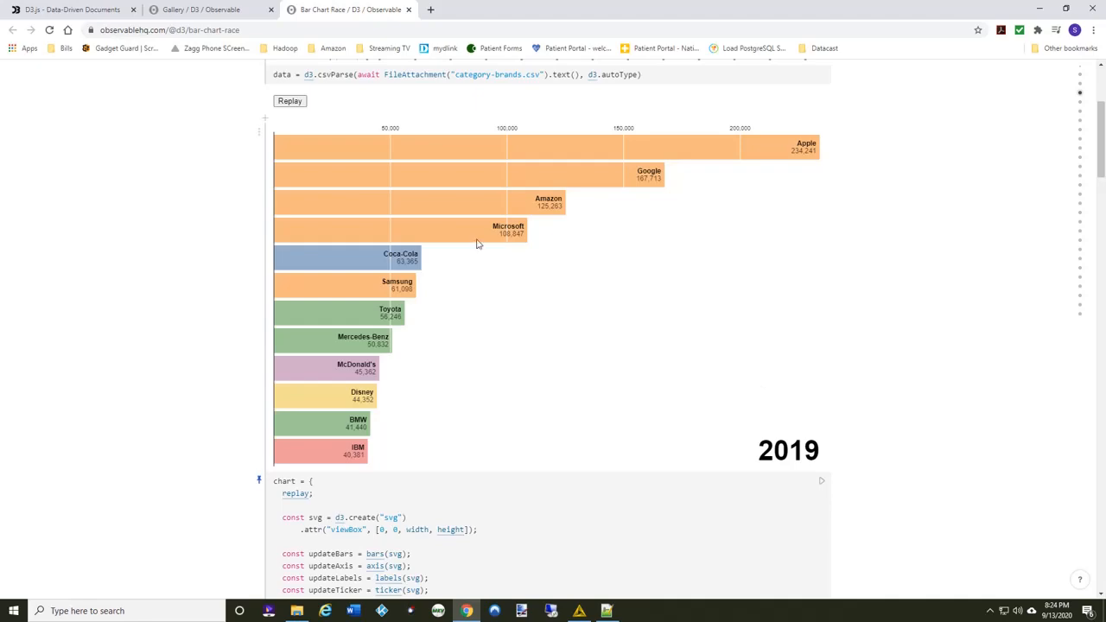
Return to the D3 gallery, browse its chart categories down to Bars, and open the Calendar view example.
left_click(229, 12)
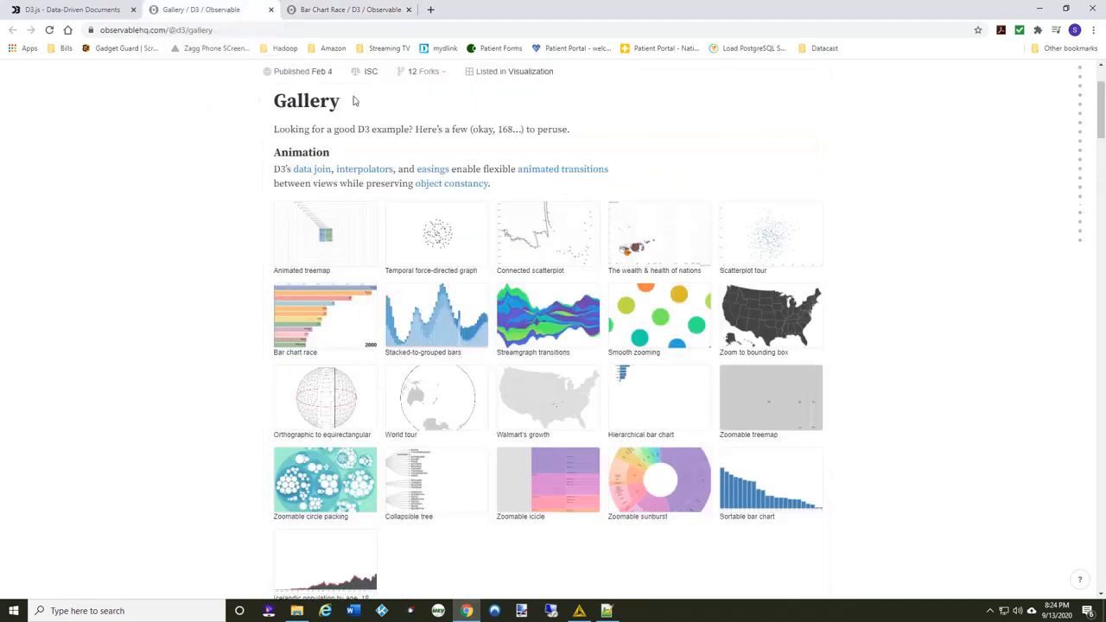
scroll(933, 274, "down", 3)
scroll(933, 275, "down", 3)
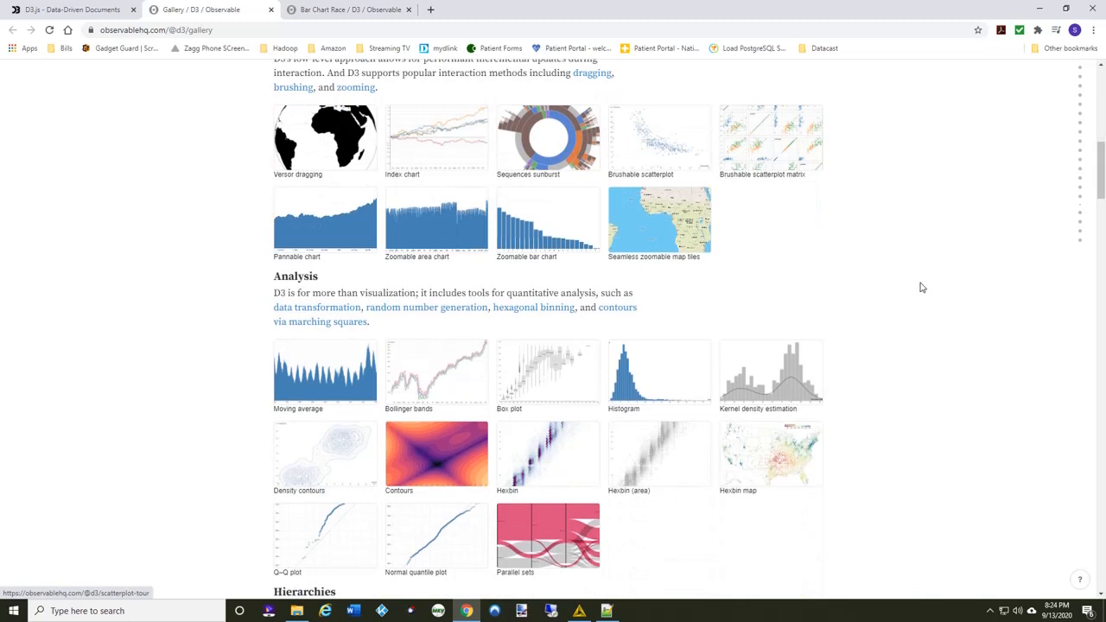
scroll(921, 287, "down", 5)
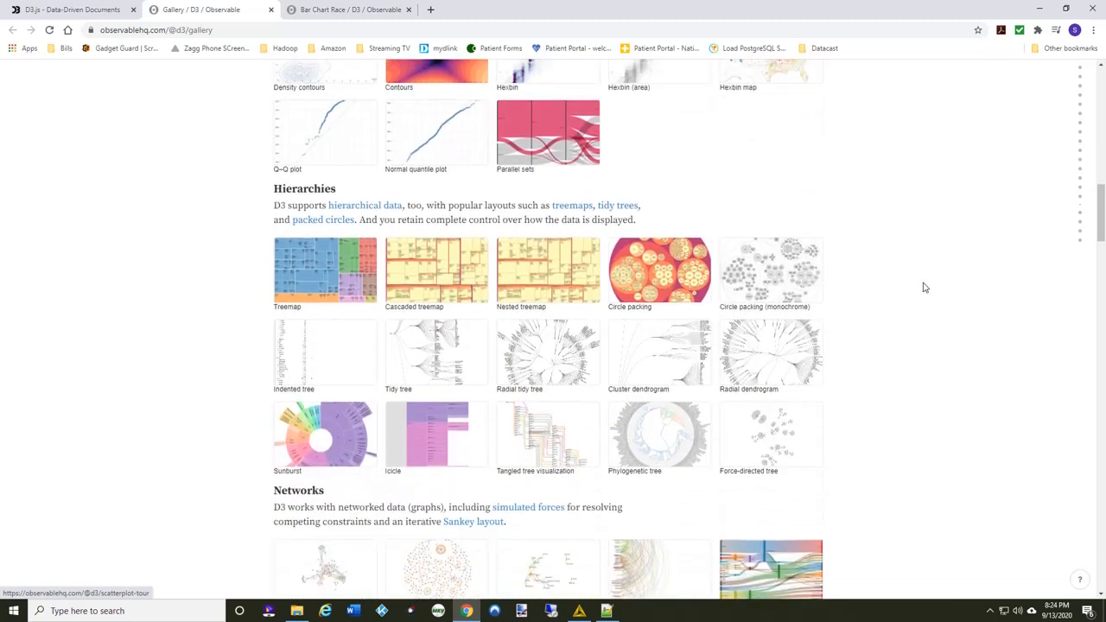
scroll(924, 288, "down", 2)
scroll(928, 289, "down", 1)
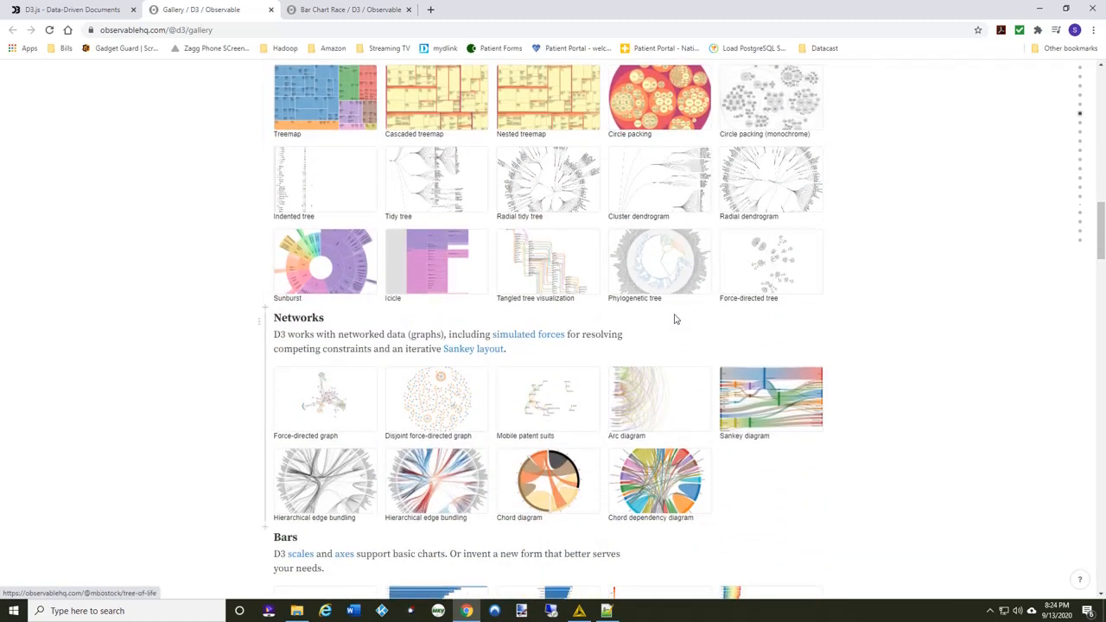
scroll(675, 319, "down", 3)
scroll(676, 316, "down", 2)
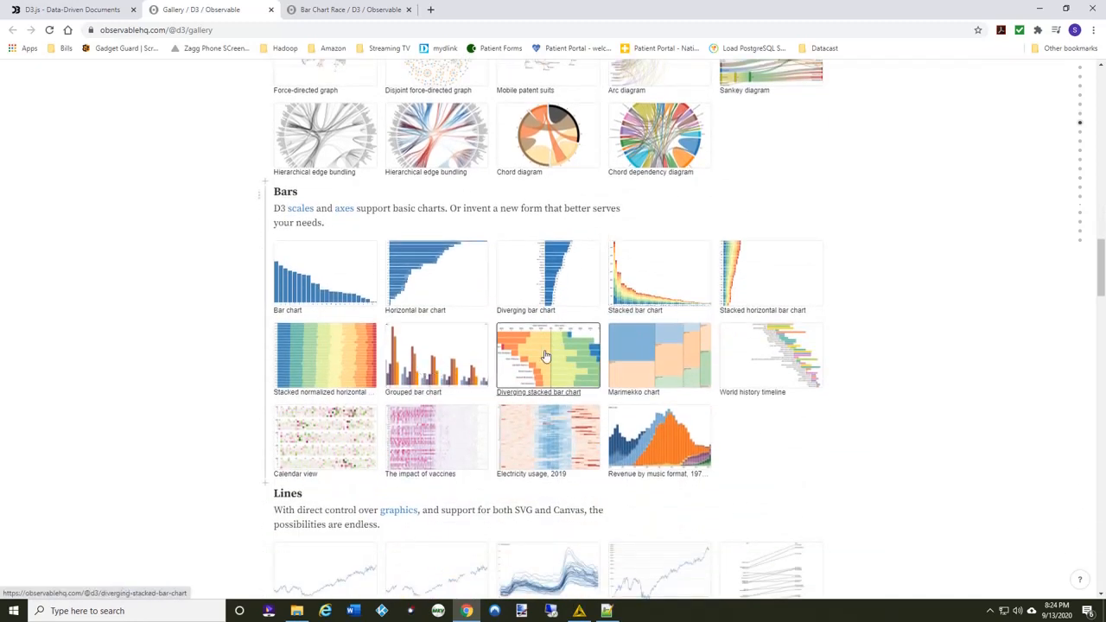
scroll(545, 356, "down", 2)
left_click(329, 325)
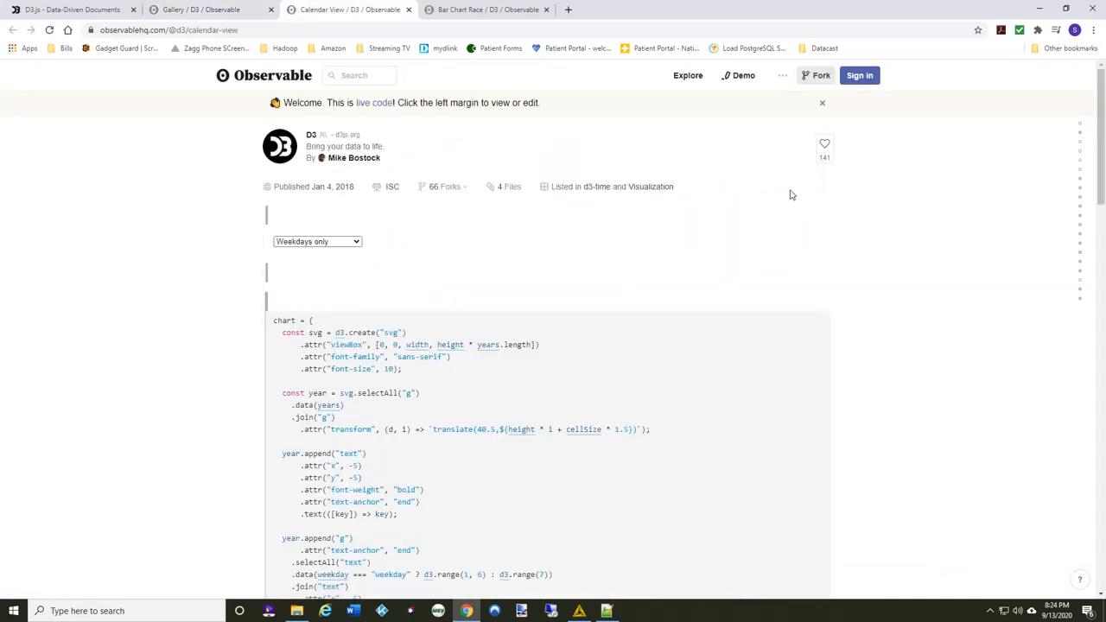
Examine the Calendar View chart of daily Dow Jones changes across its years.
scroll(793, 198, "down", 4)
scroll(794, 199, "up", 4)
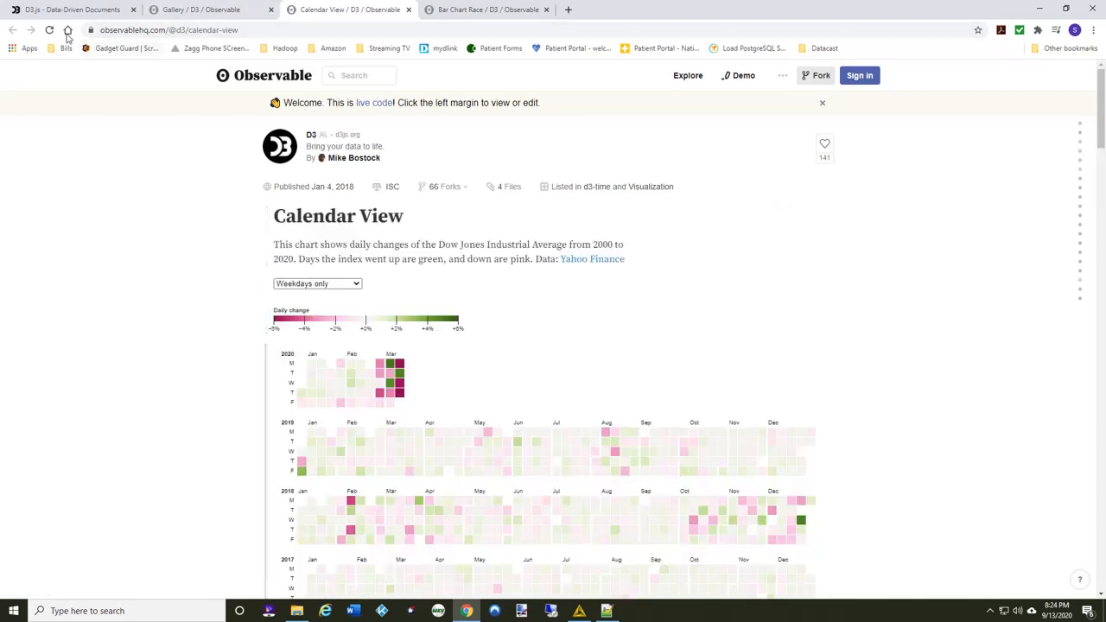
scroll(131, 329, "down", 2)
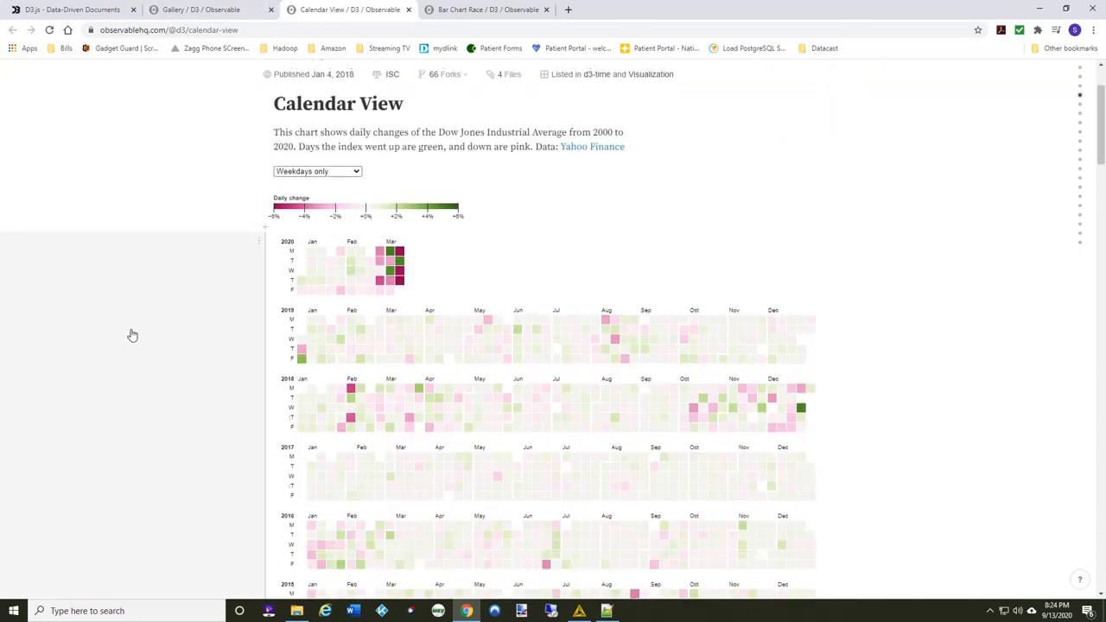
scroll(134, 335, "down", 1)
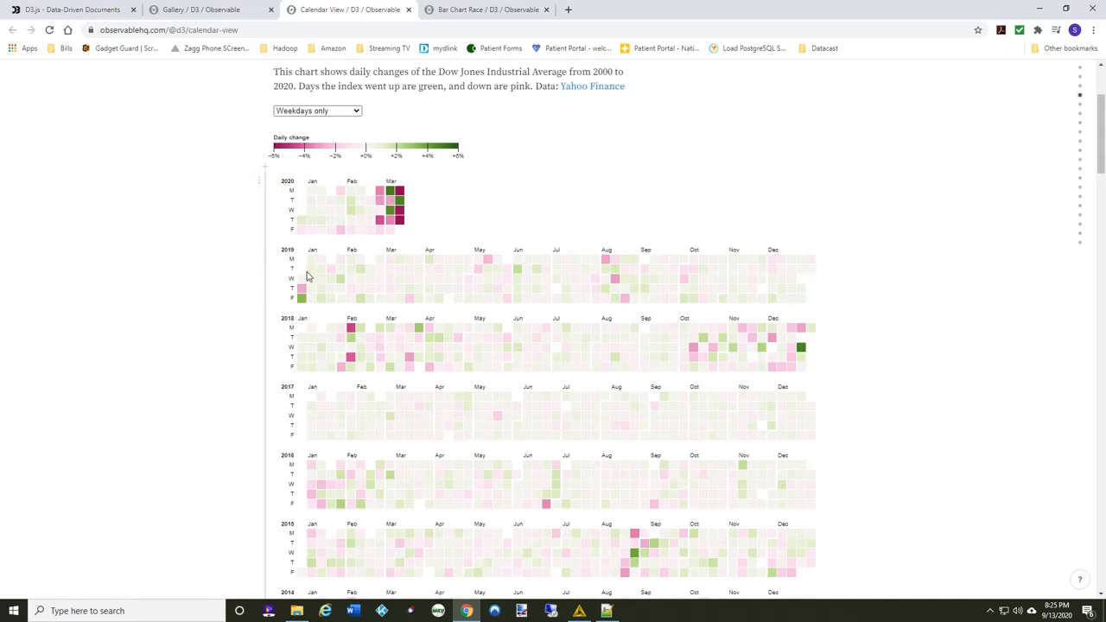
scroll(233, 389, "down", 1)
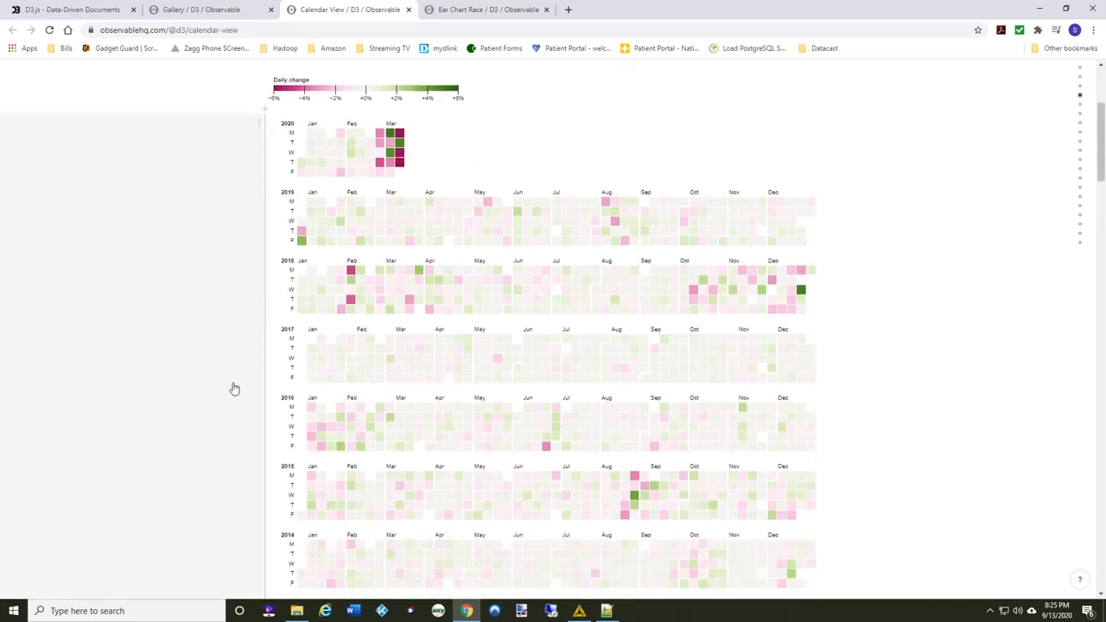
scroll(233, 389, "down", 1)
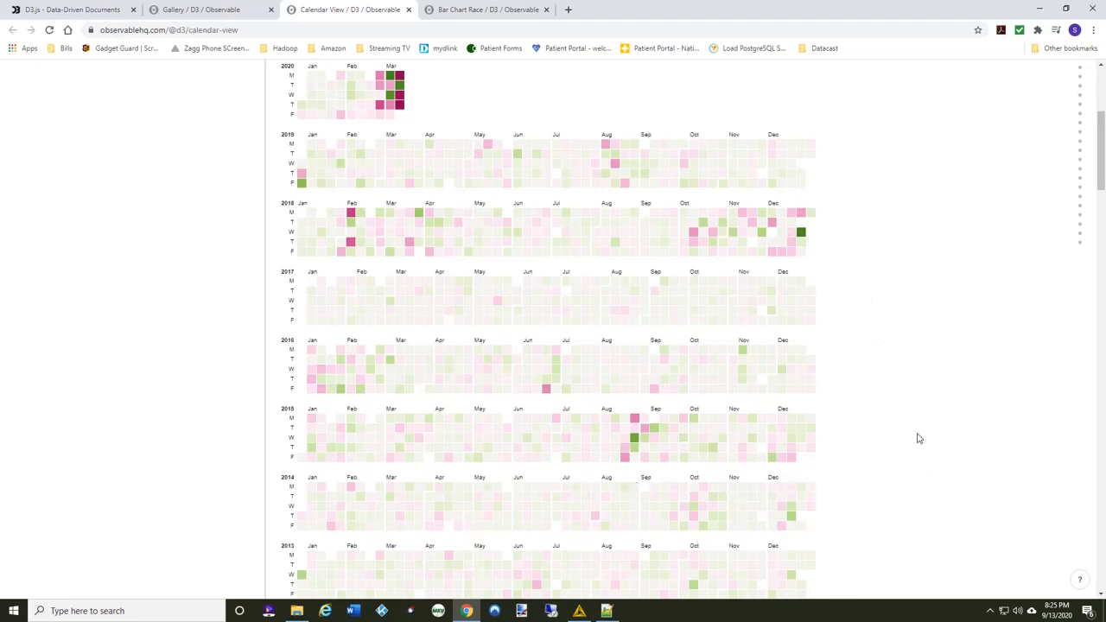
scroll(918, 438, "up", 4)
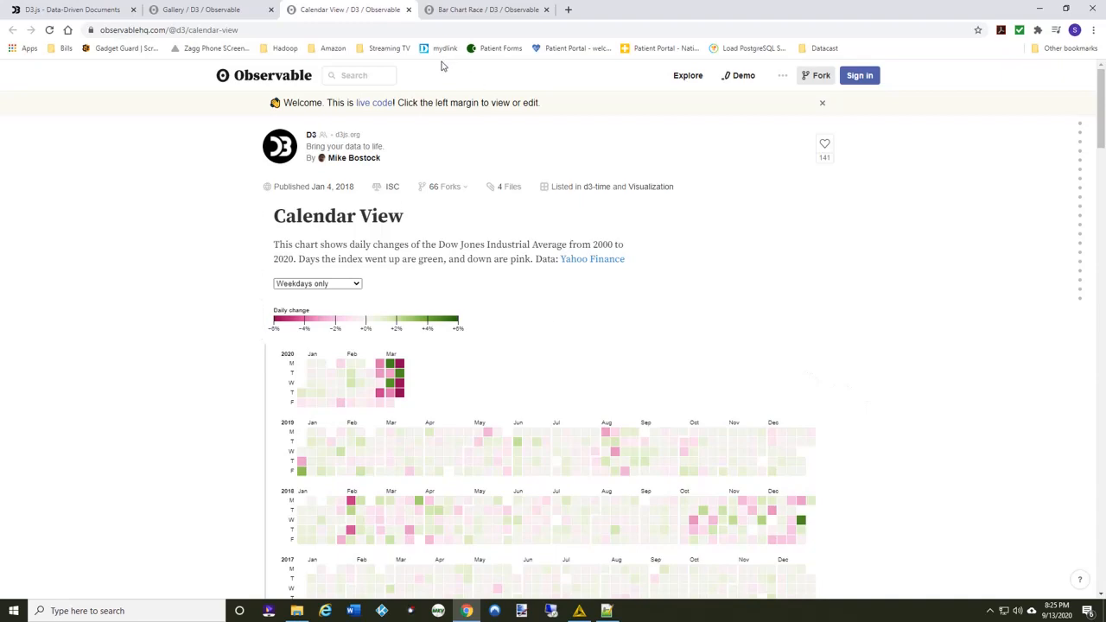
Examine the JavaScript code below the Calendar View chart, including its CSV data source and color definitions.
scroll(525, 235, "down", 12)
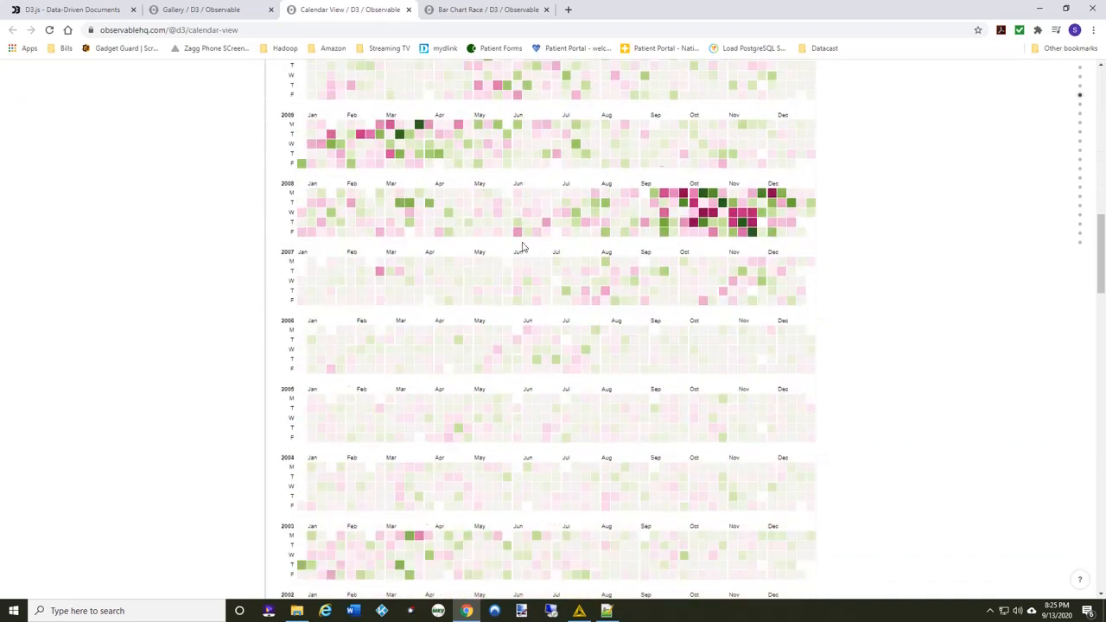
scroll(522, 248, "down", 7)
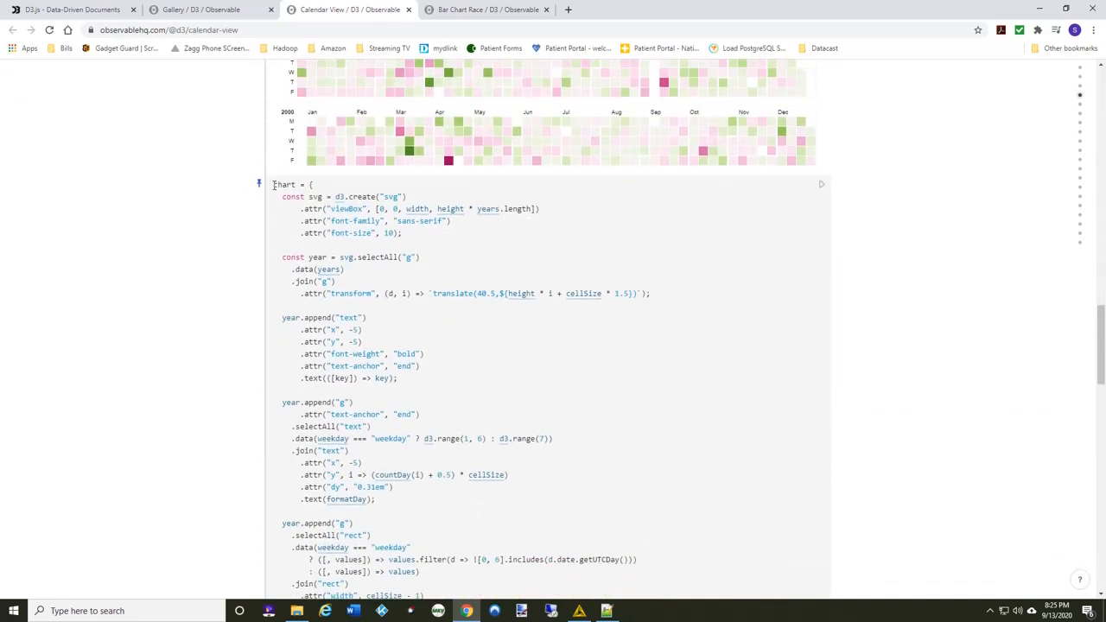
scroll(519, 311, "down", 4)
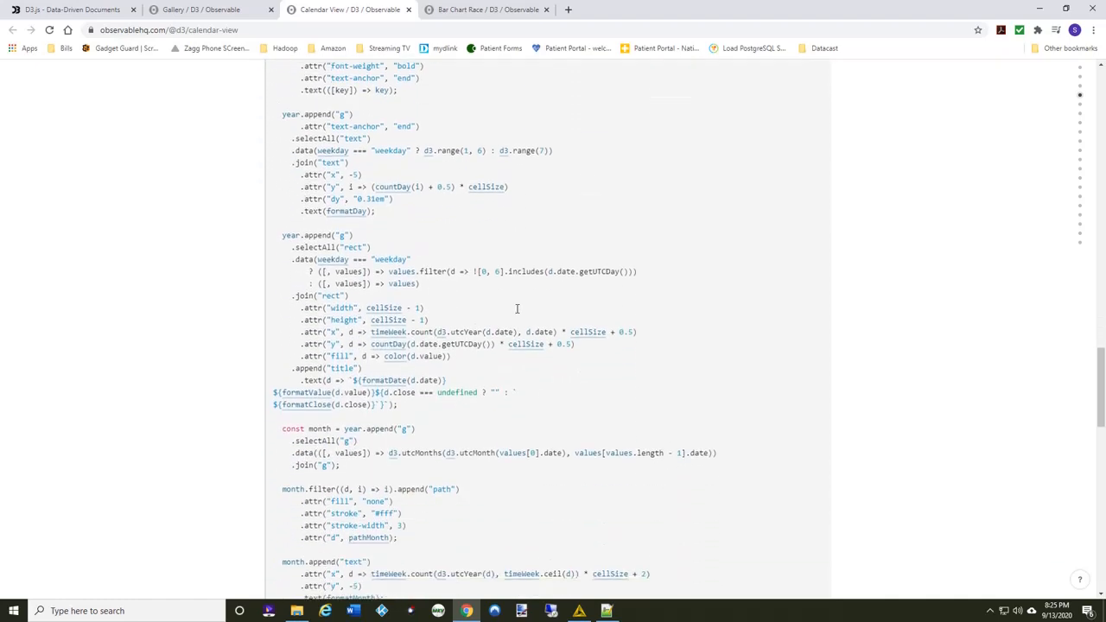
scroll(516, 310, "down", 5)
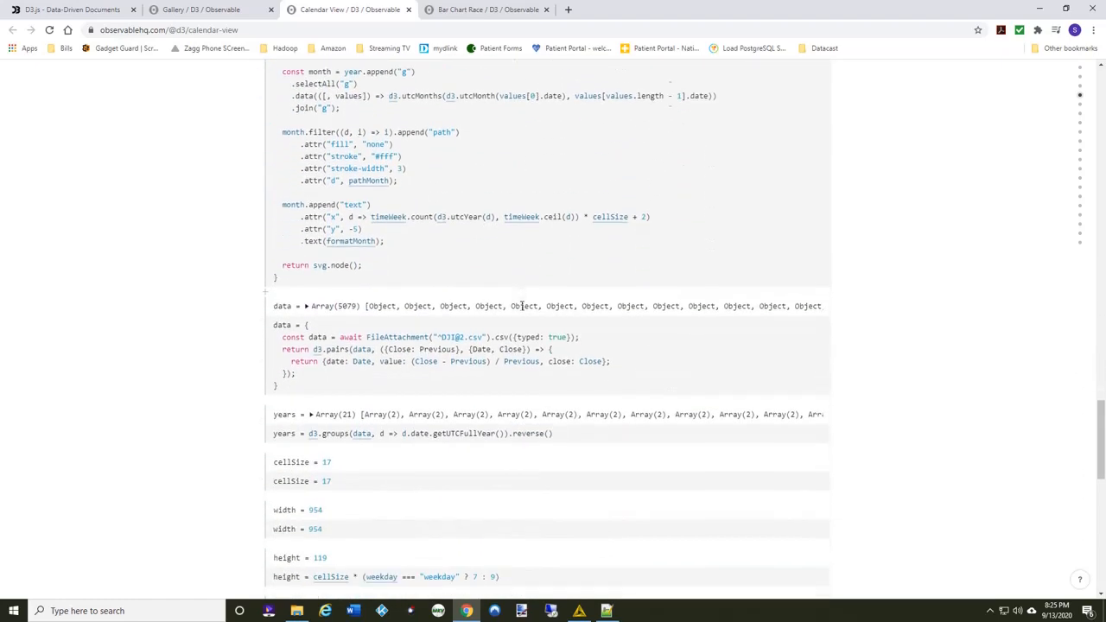
scroll(522, 304, "down", 1)
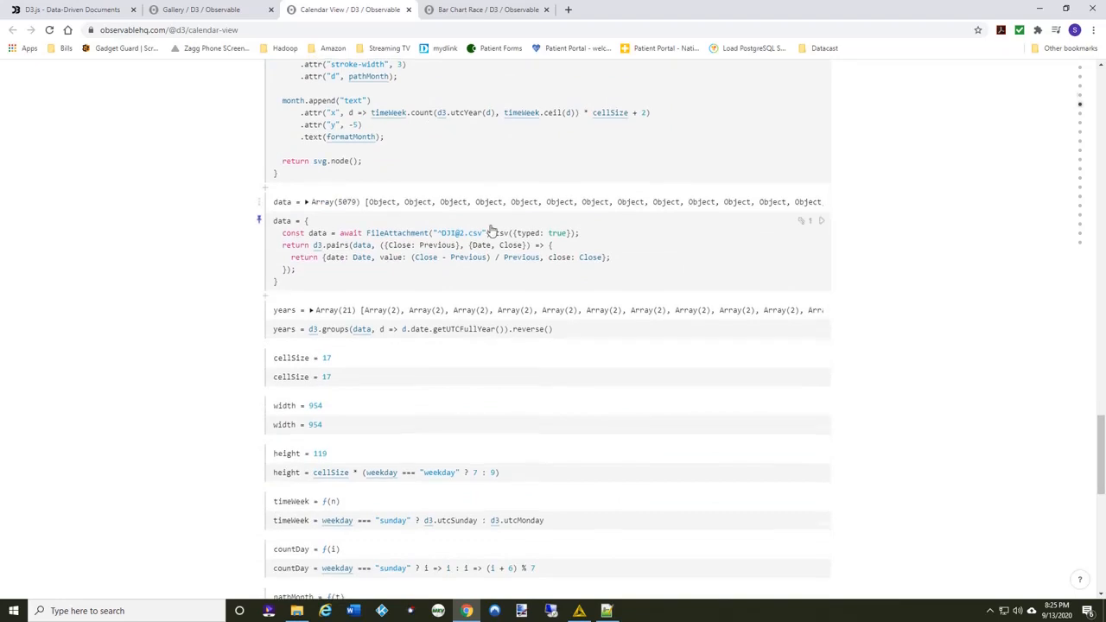
scroll(494, 233, "down", 8)
scroll(490, 318, "down", 3)
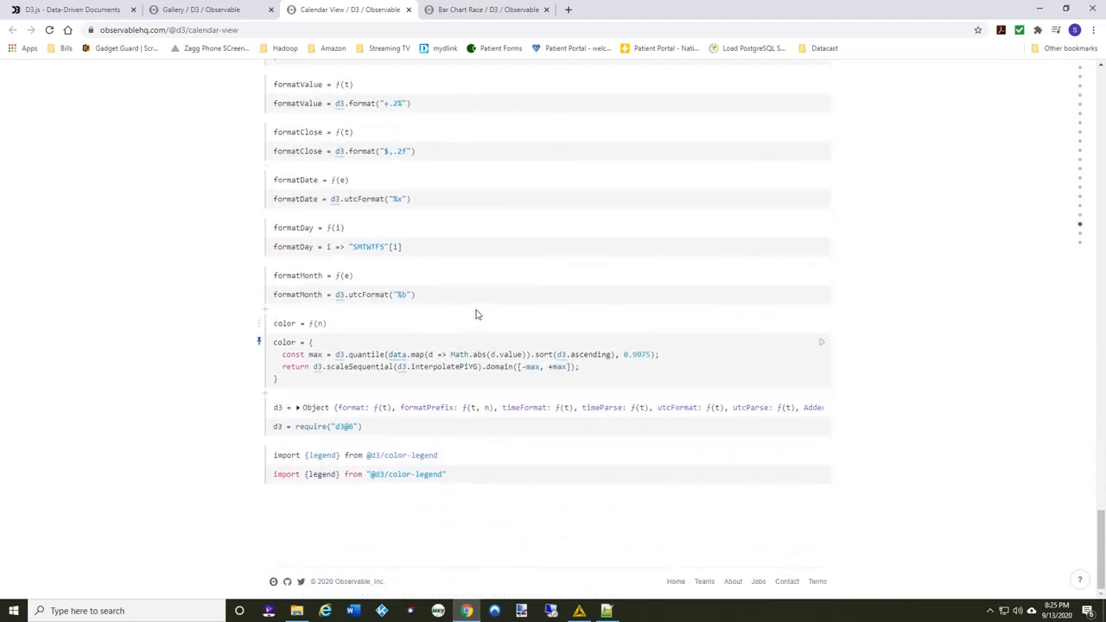
scroll(472, 315, "up", 20)
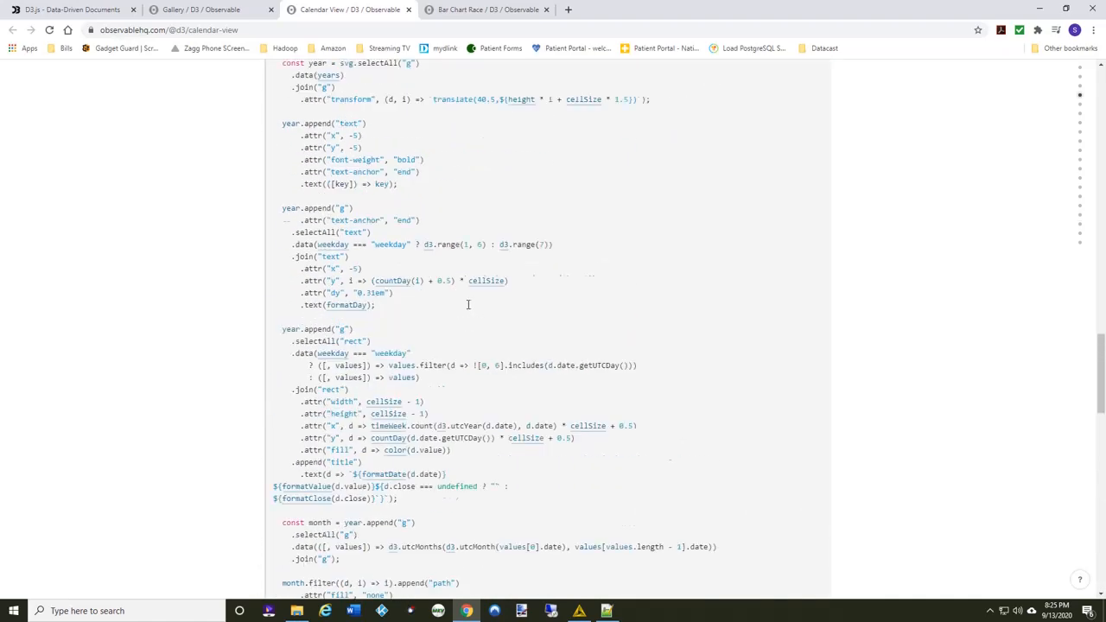
scroll(460, 309, "up", 3)
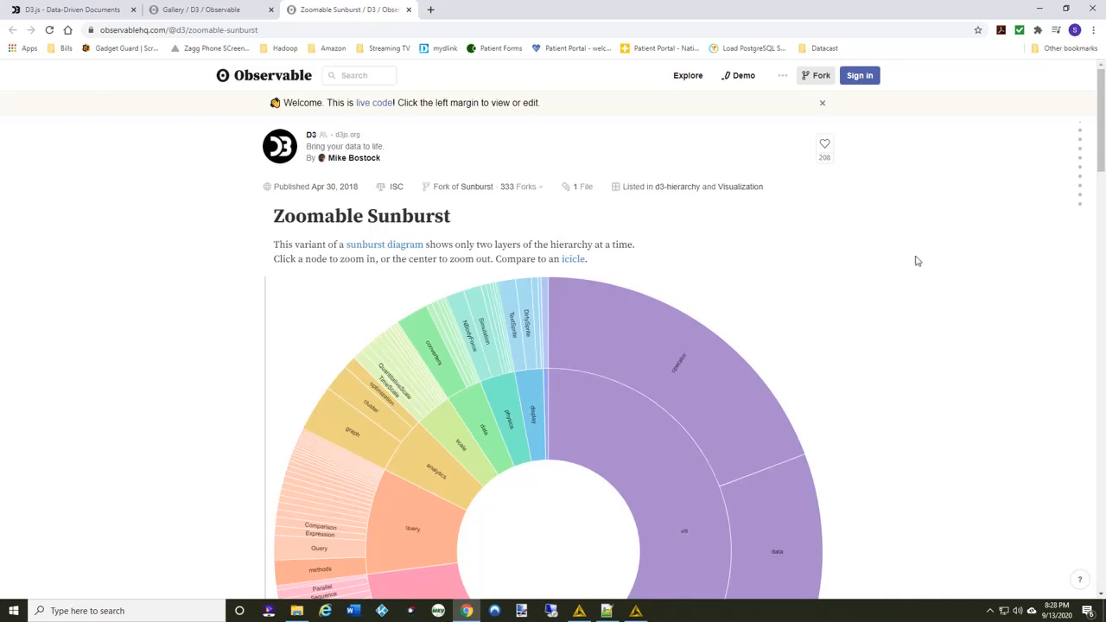
Zoom the Zoomable Sunburst into its query and methods segments and back out, and inspect the code that loads its data.
scroll(923, 250, "down", 2)
scroll(923, 251, "down", 2)
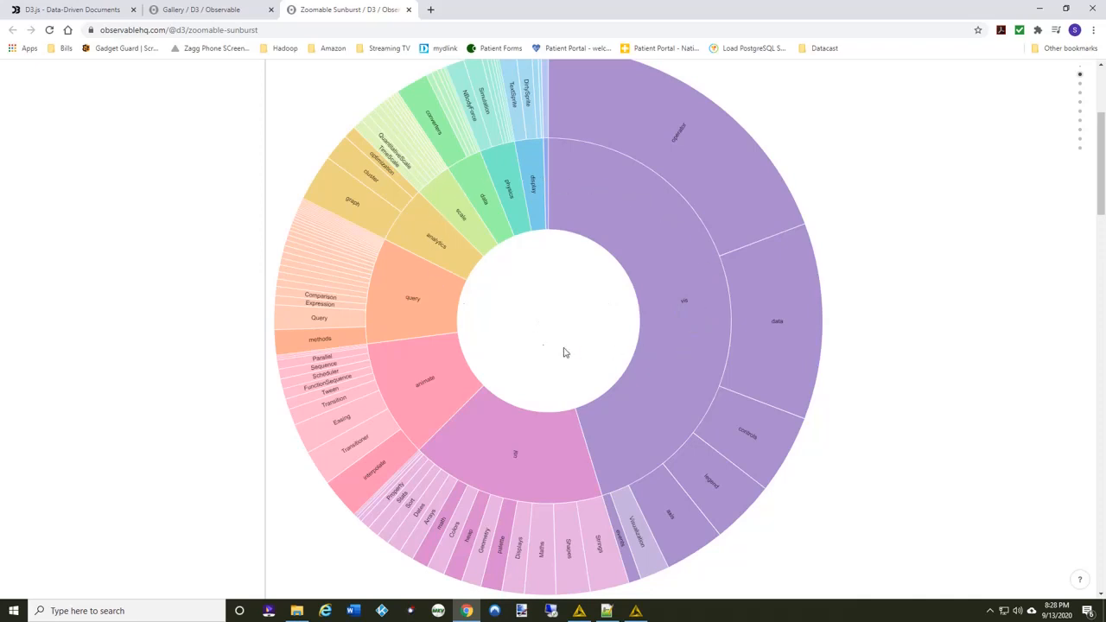
left_click(412, 305)
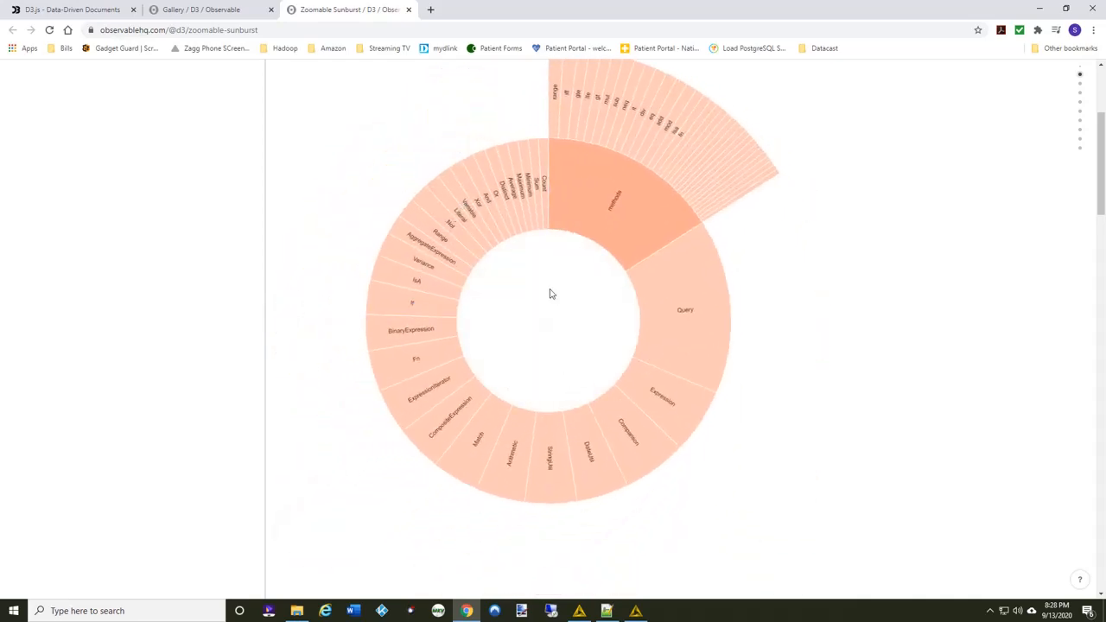
left_click(620, 208)
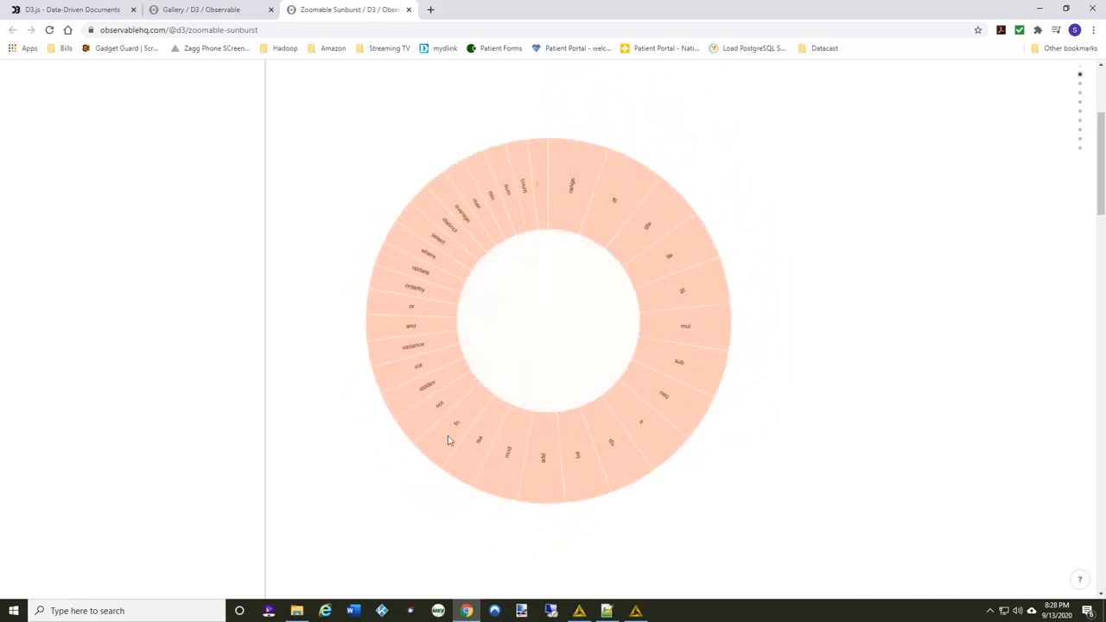
left_click(546, 327)
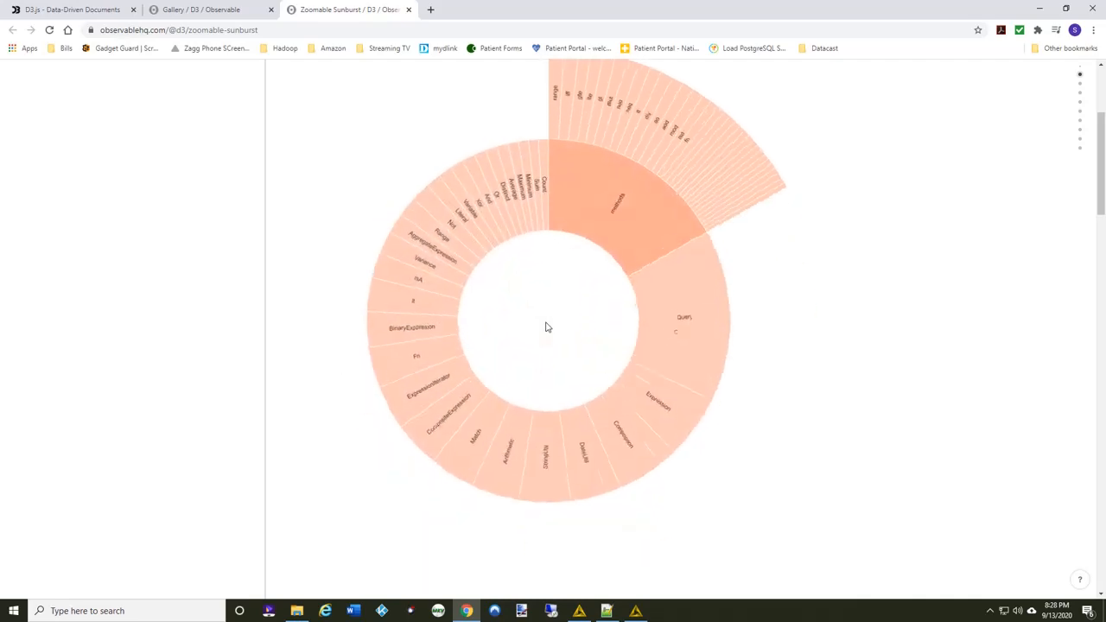
left_click(546, 327)
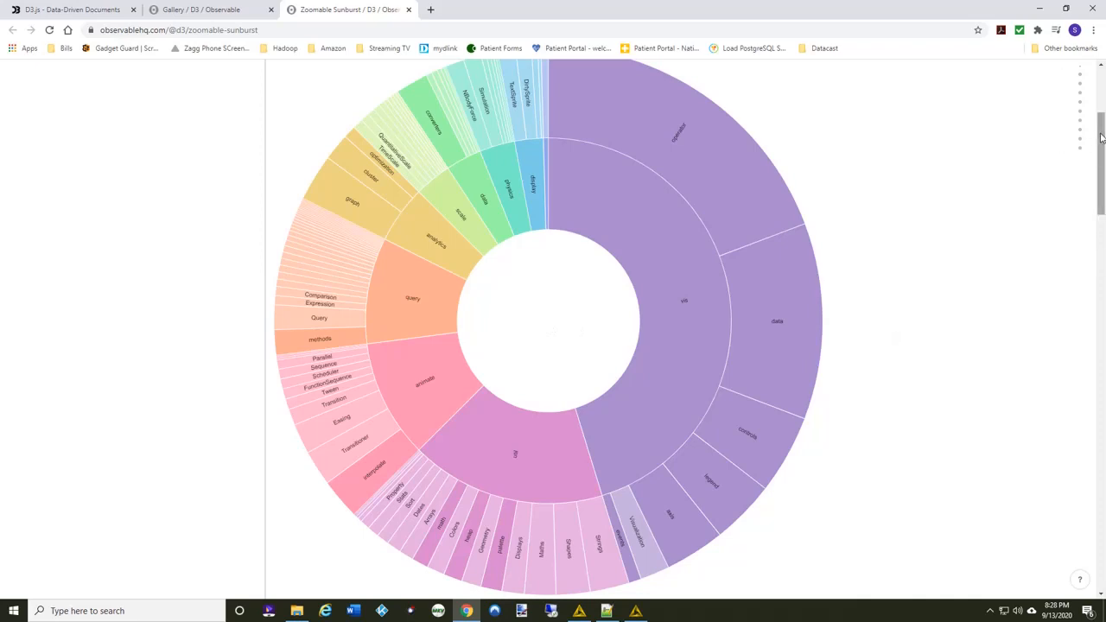
left_click_drag(1102, 136, 1103, 436)
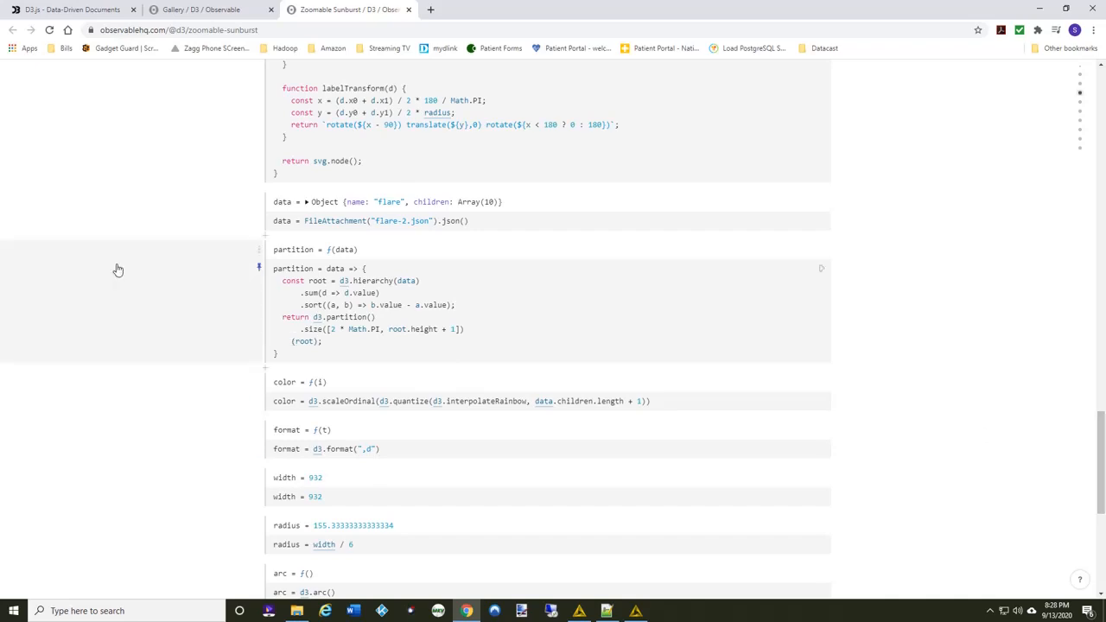
Inspect the flare-2.json file attachment in the Zoomable Sunburst code and return to the start of the notebook.
left_click(400, 221)
type("-")
left_click_drag(1093, 428, 1101, 73)
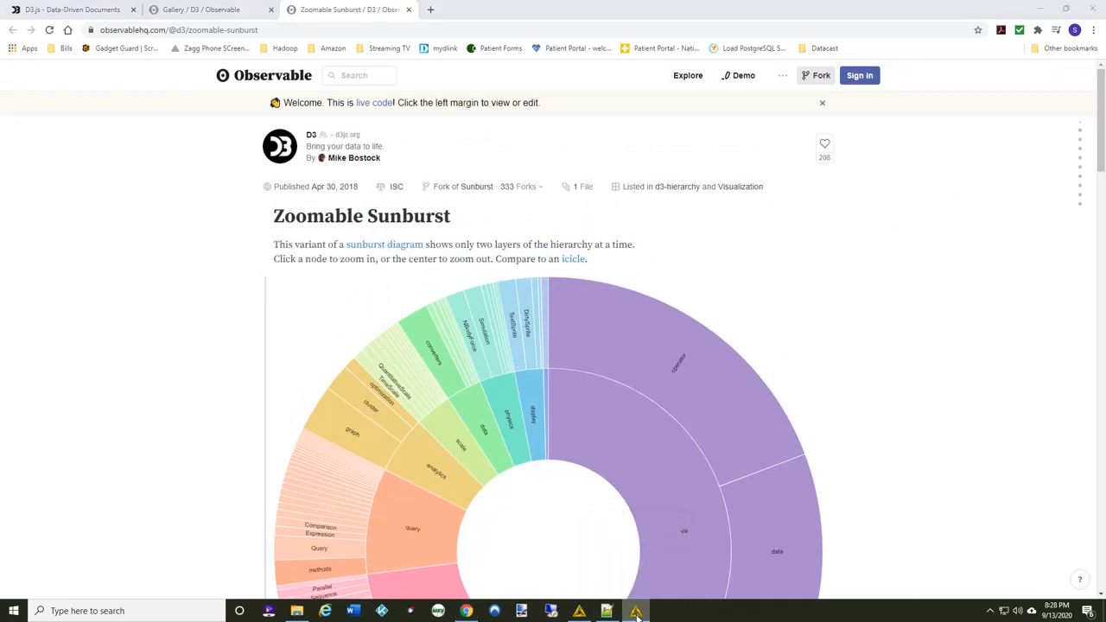
Close the extra KNIME window and switch to the D3 Zoomable Sunburst workflow in KNIME Analytics Platform.
right_click(637, 614)
left_click(600, 587)
left_click(581, 612)
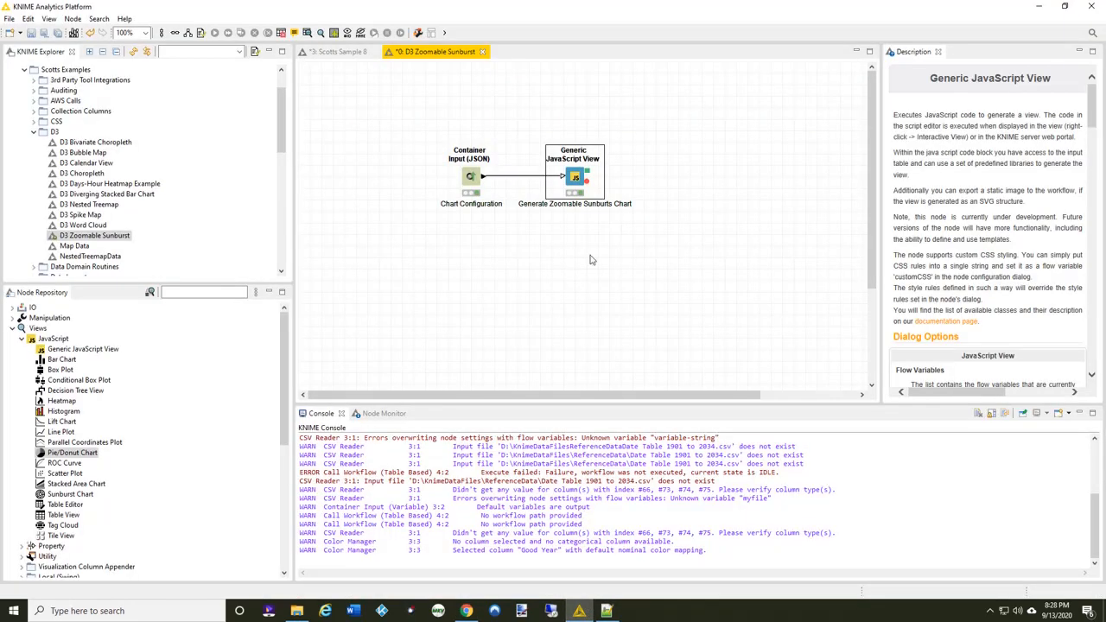
Examine the nested sunburst JSON data in the Chart Configuration node's settings, and close them without changes.
left_click(473, 176)
double_click(472, 176)
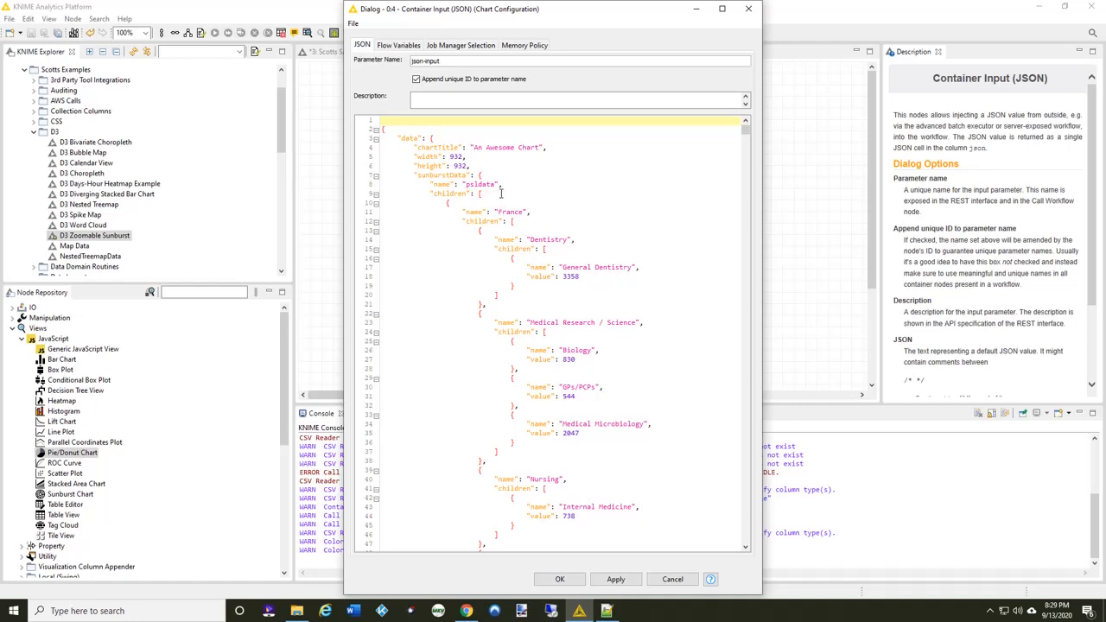
scroll(505, 191, "down", 1)
scroll(530, 185, "down", 1)
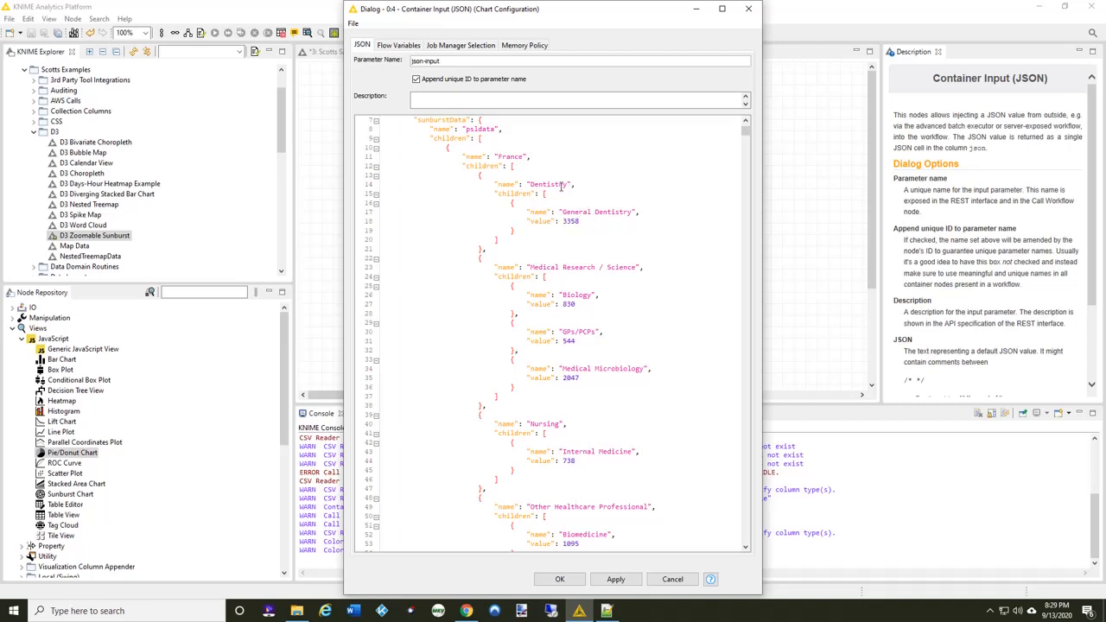
scroll(571, 207, "down", 9)
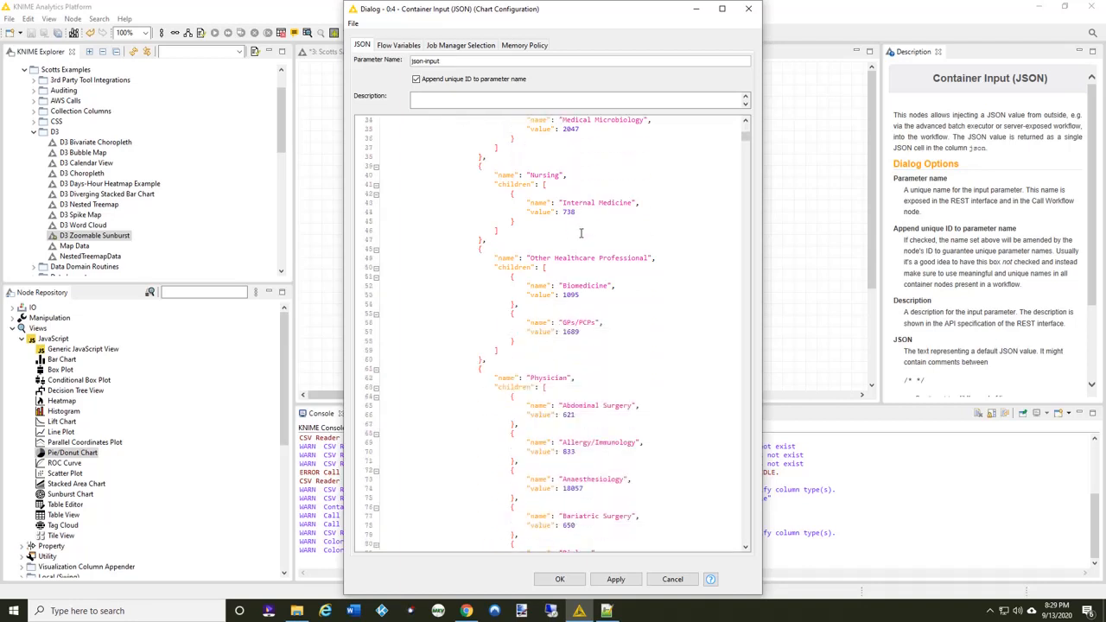
scroll(580, 233, "down", 4)
scroll(581, 232, "down", 15)
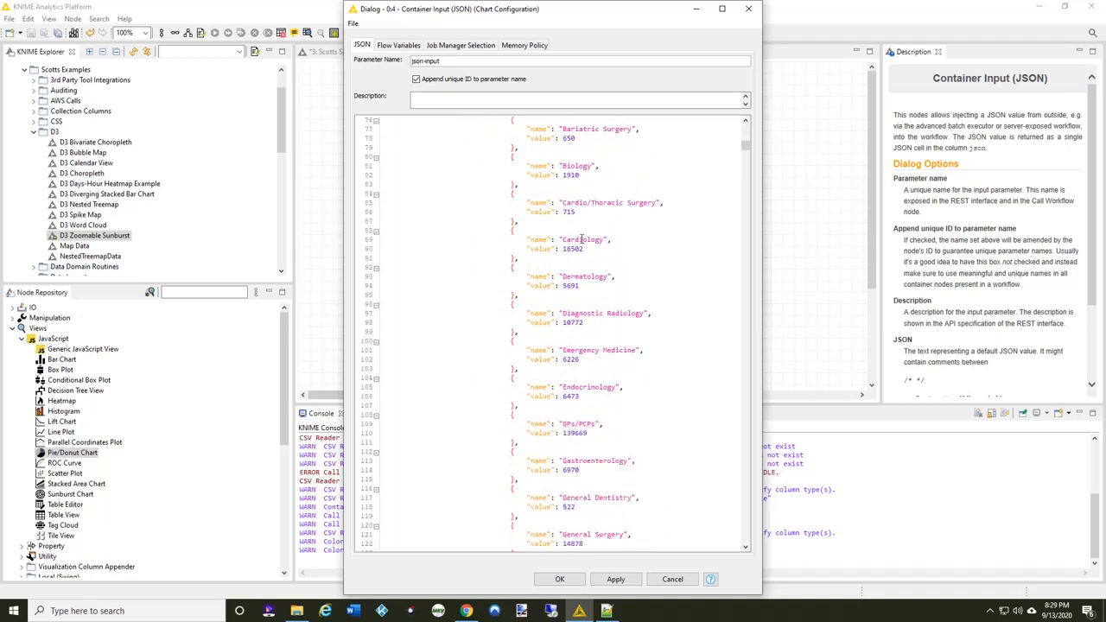
scroll(579, 248, "down", 19)
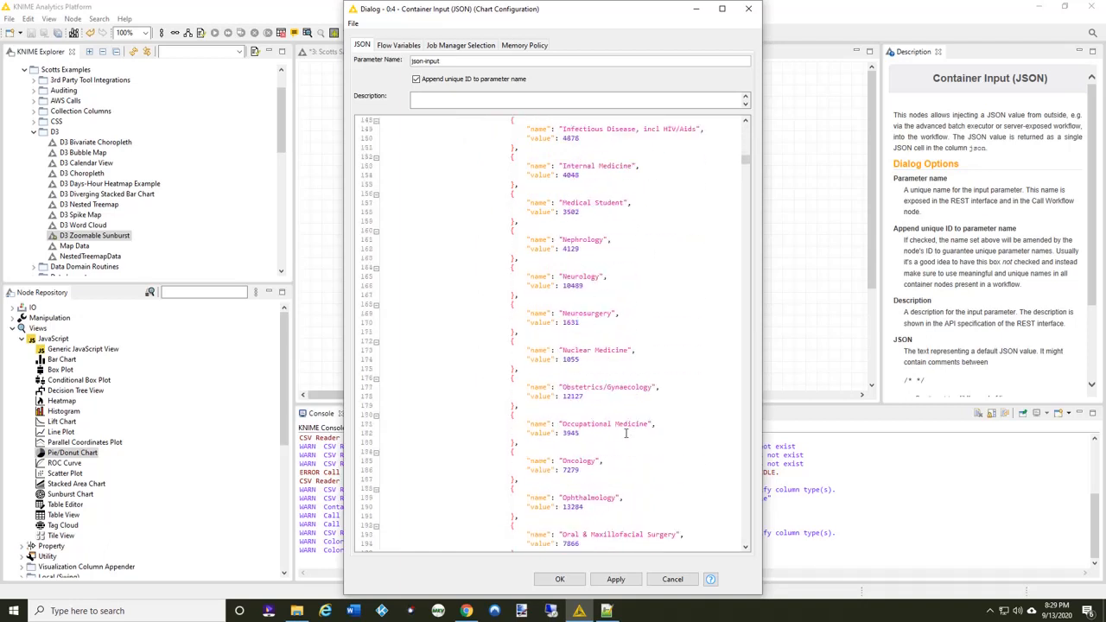
left_click(560, 580)
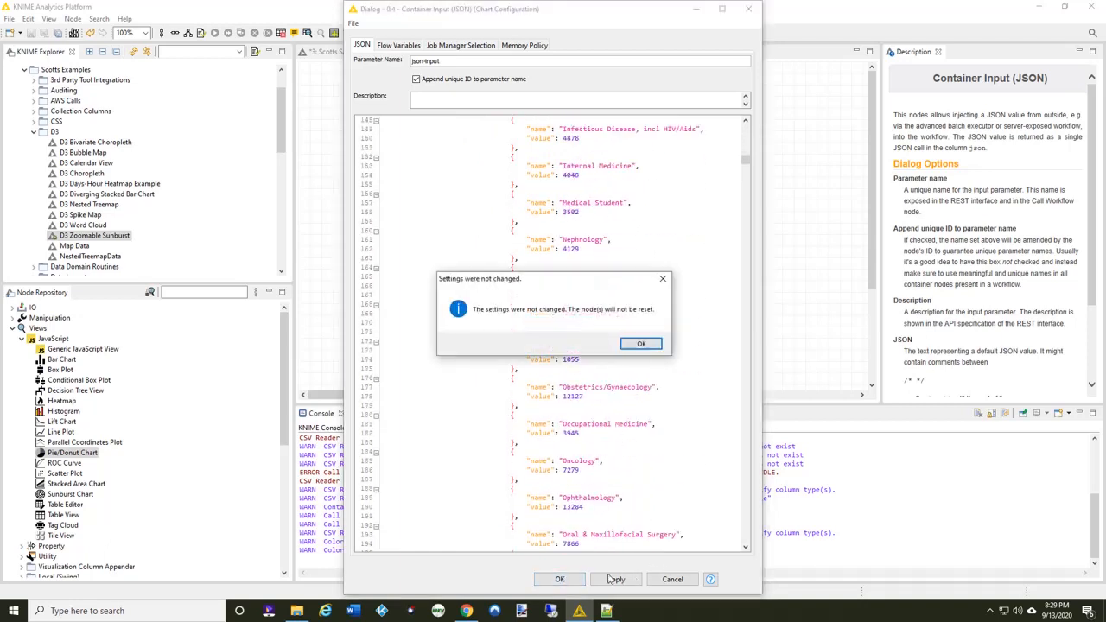
left_click(657, 344)
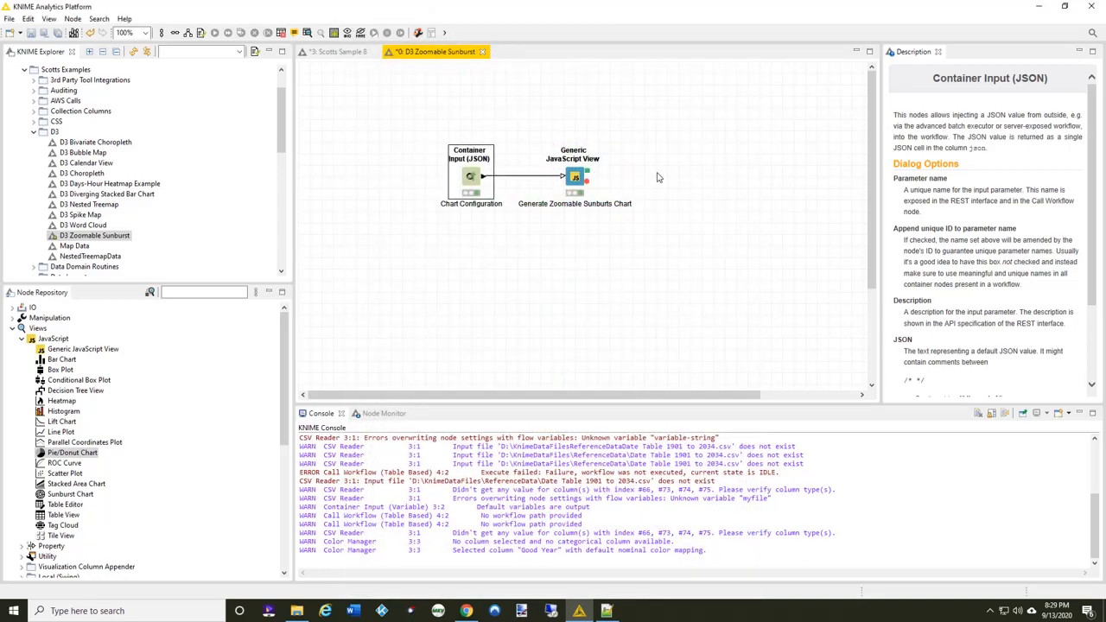
Examine the JavaScript of the Generate Zoomable Sunburst Chart node in an enlarged dialog, including its d3Array library path and drawing functions.
double_click(576, 177)
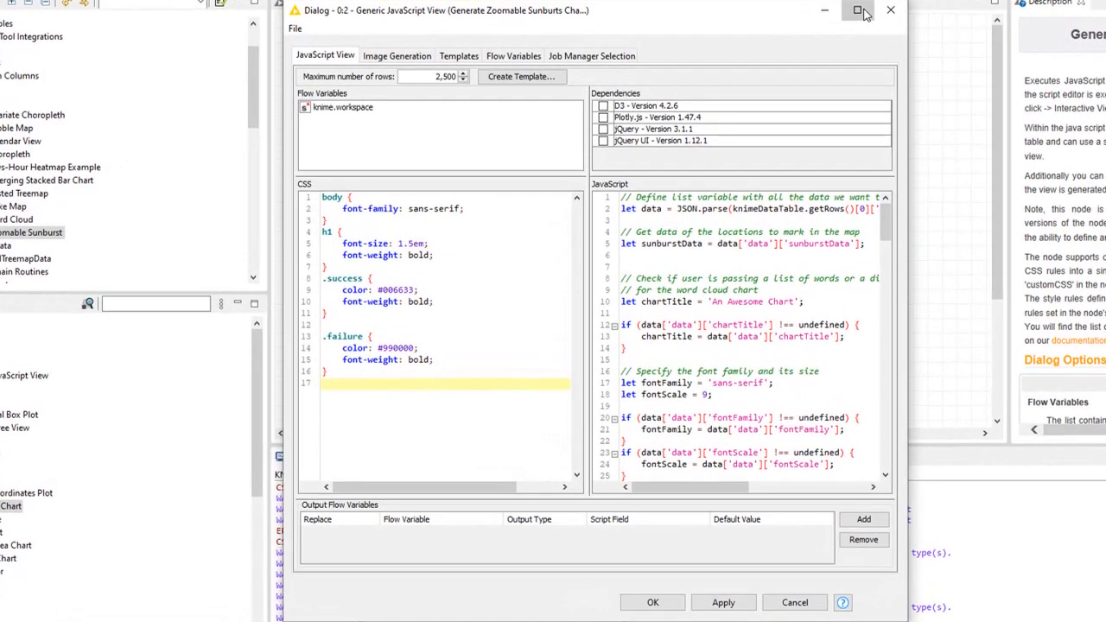
left_click(771, 53)
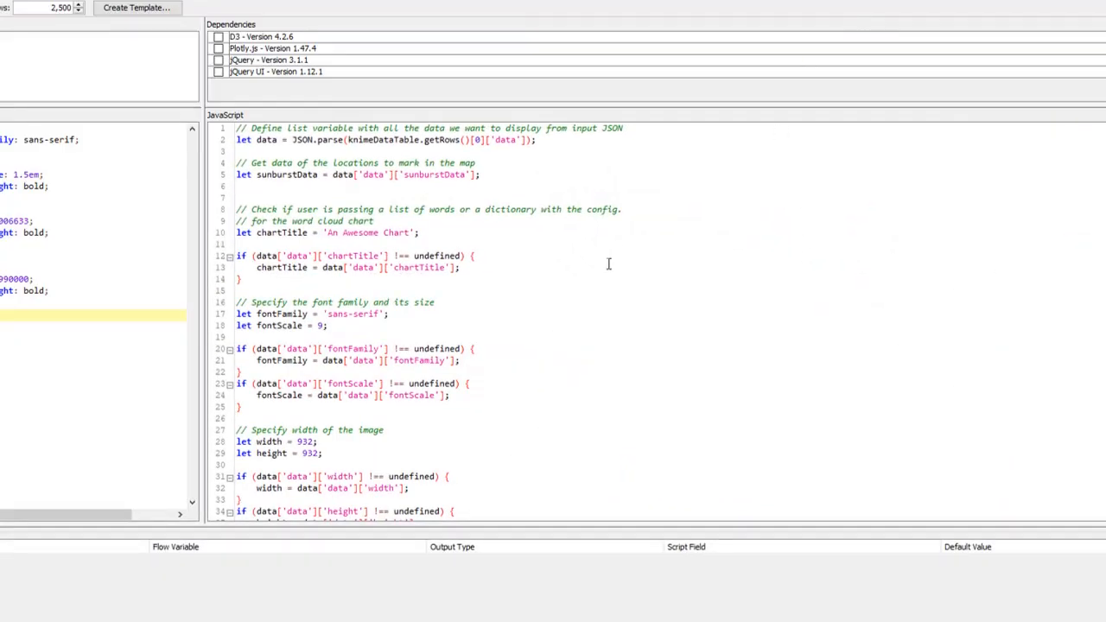
scroll(506, 183, "down", 4)
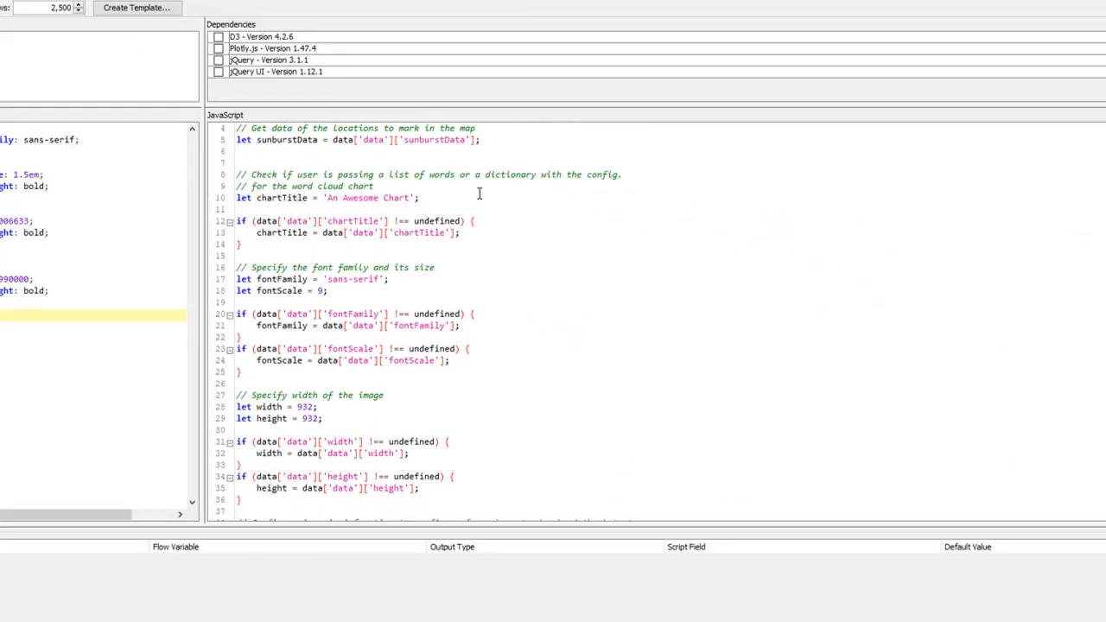
scroll(490, 197, "down", 4)
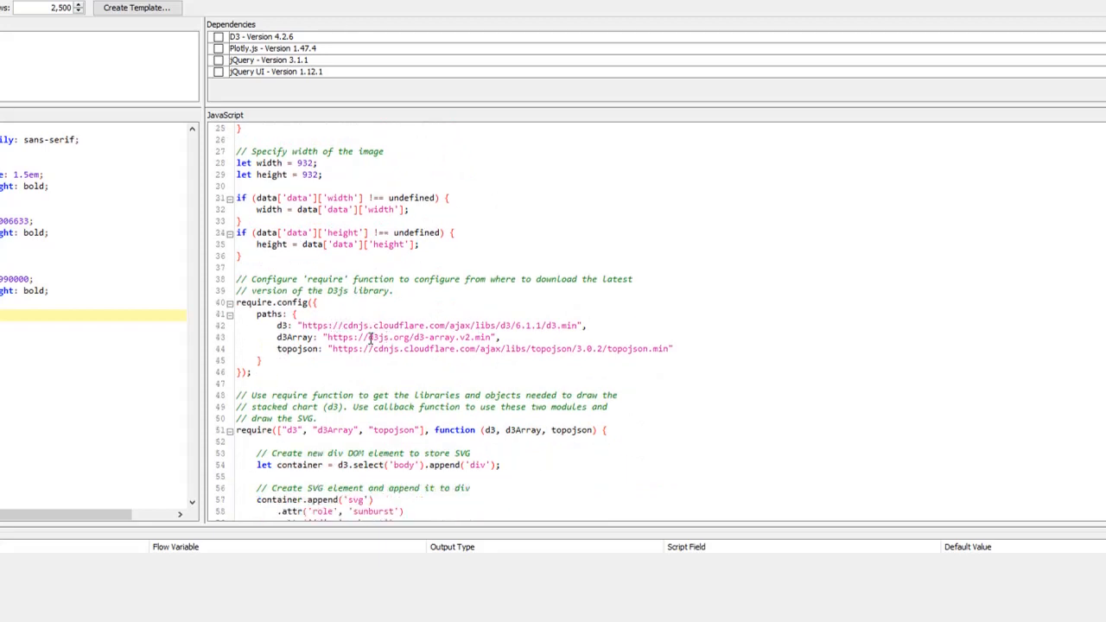
left_click_drag(368, 337, 487, 337)
scroll(571, 302, "down", 5)
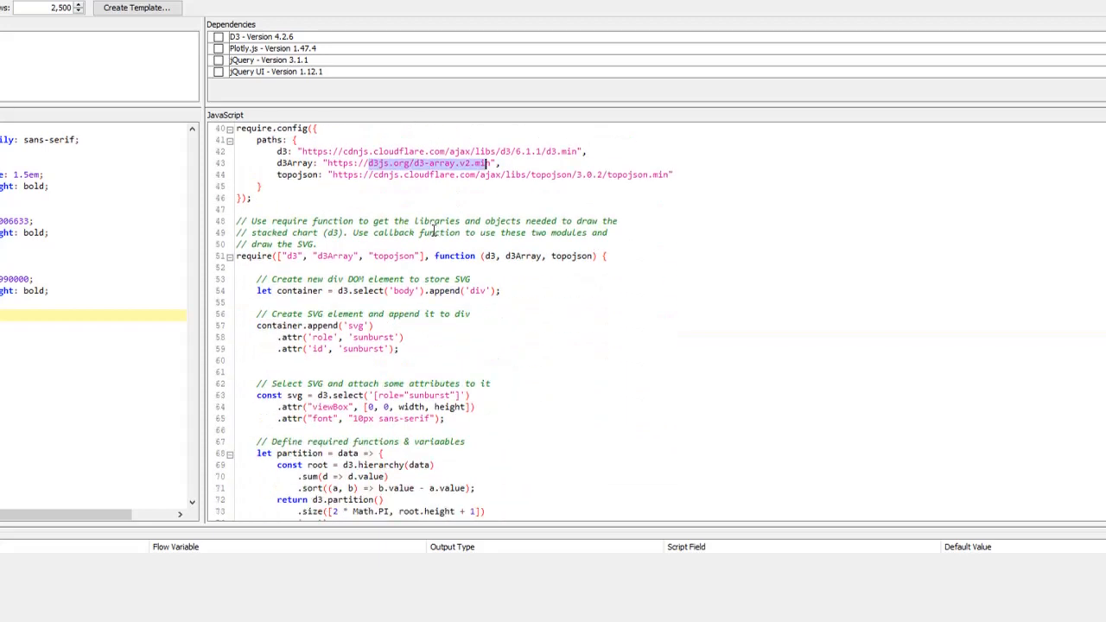
scroll(429, 308, "down", 5)
scroll(429, 309, "down", 6)
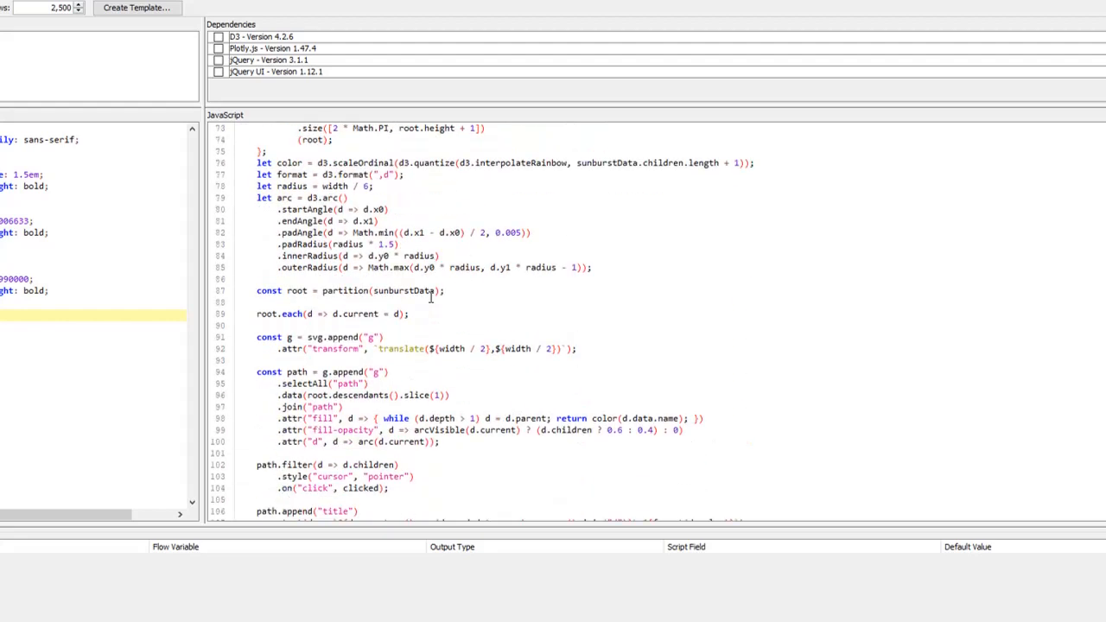
scroll(430, 298, "down", 4)
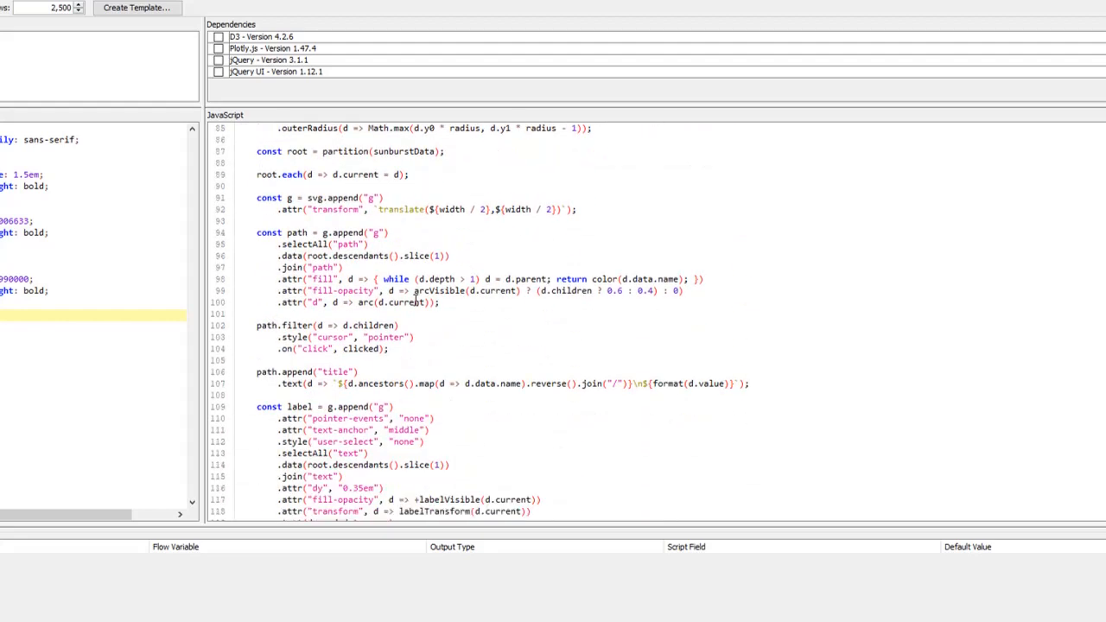
scroll(419, 301, "down", 4)
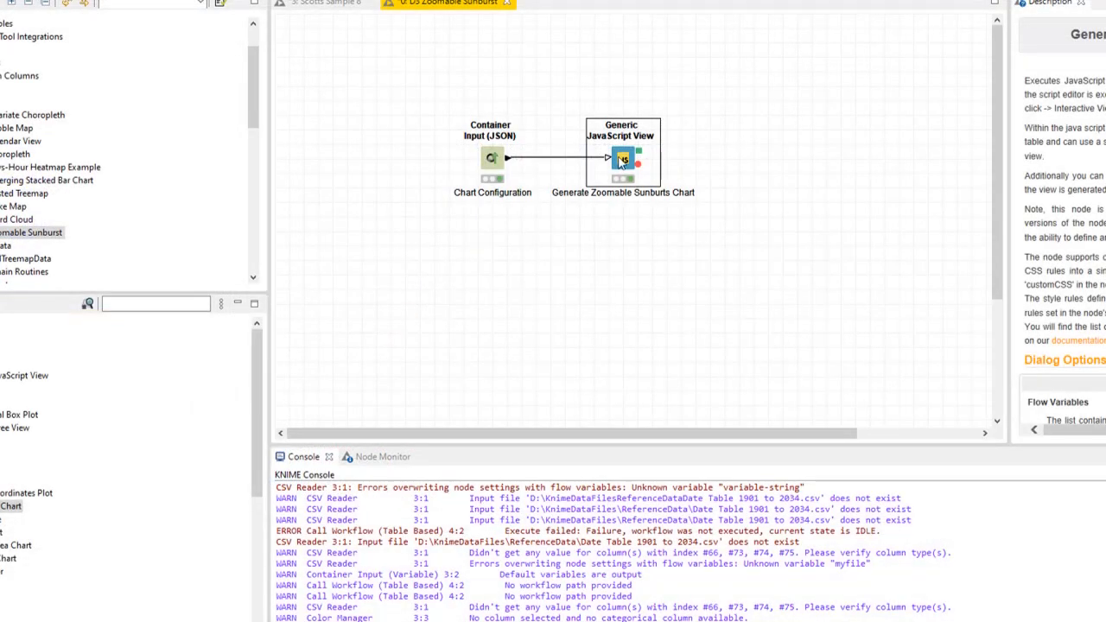
Open the Generic JavaScript View node's interactive view and zoom the sunburst chart into the Italy segment.
right_click(623, 161)
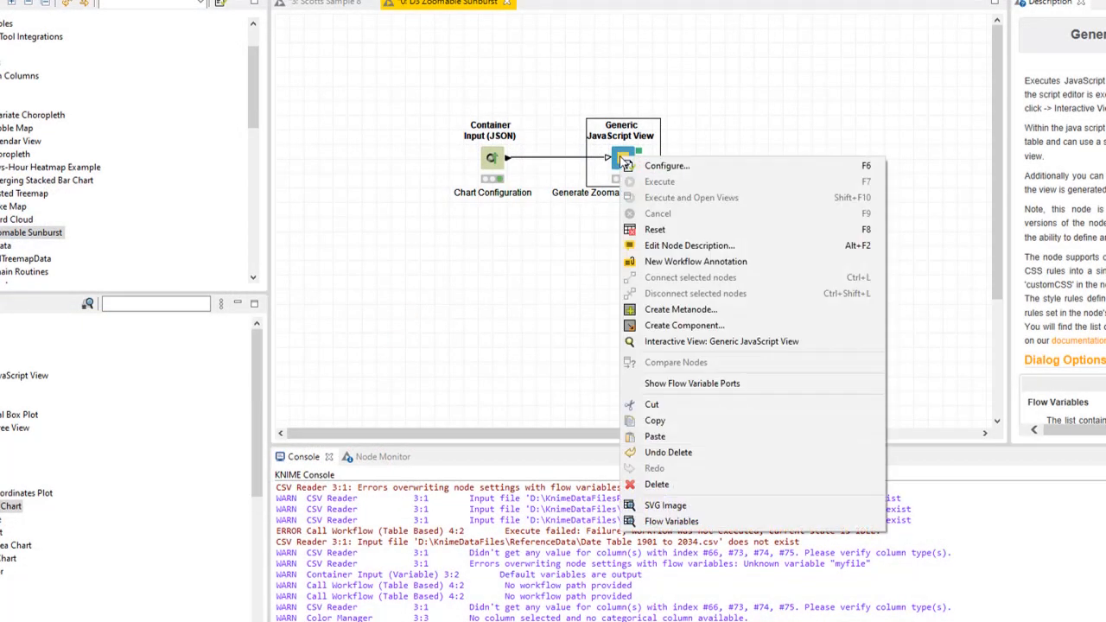
left_click(759, 344)
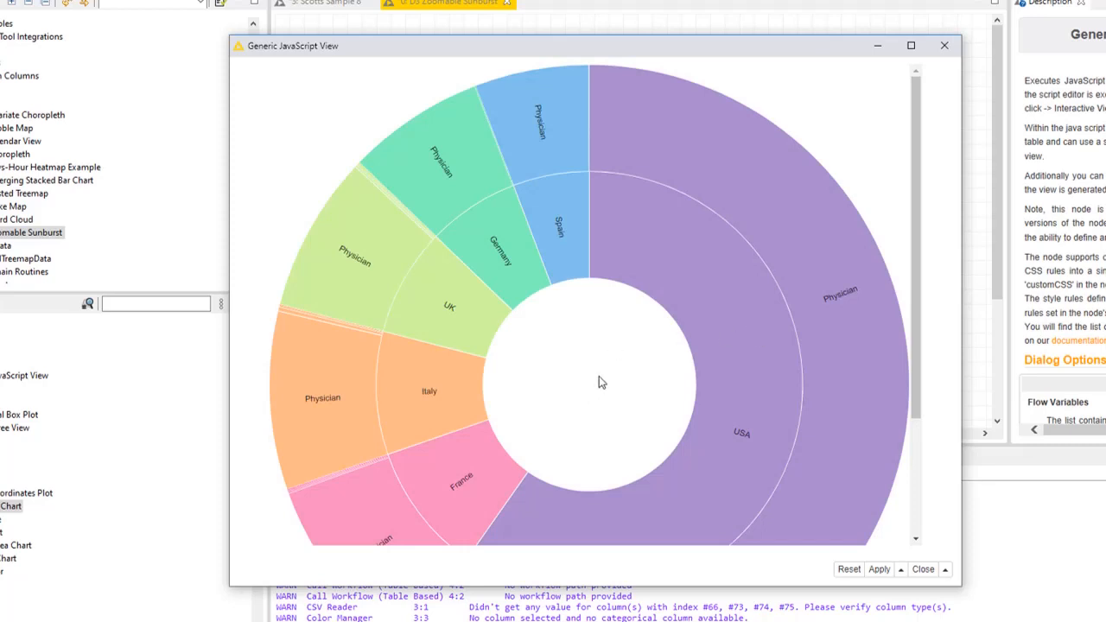
scroll(600, 380, "down", 1)
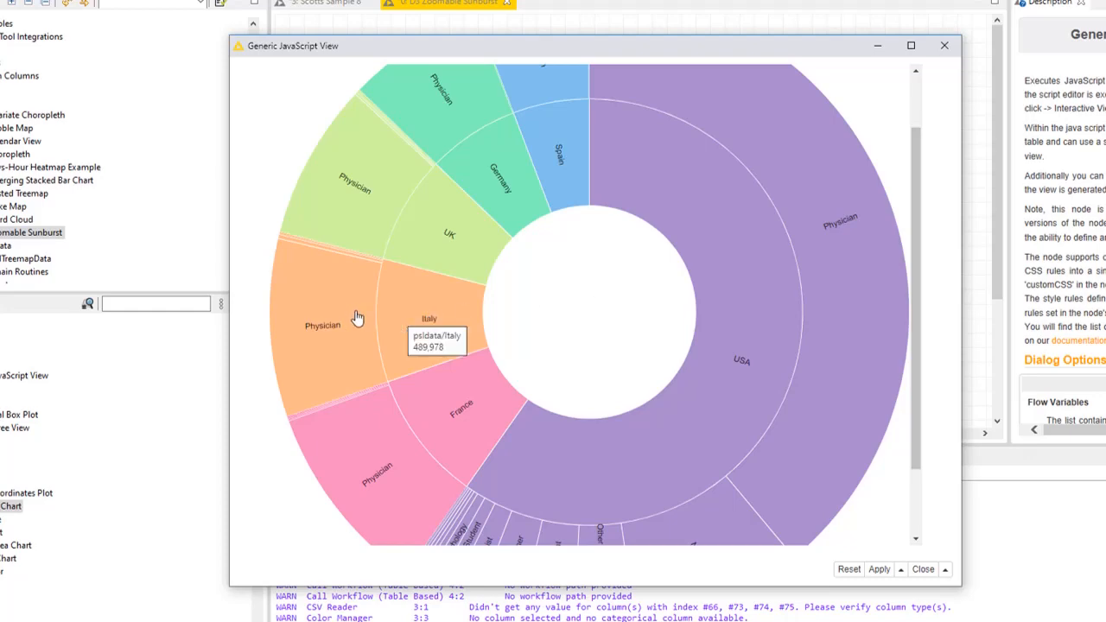
left_click(429, 327)
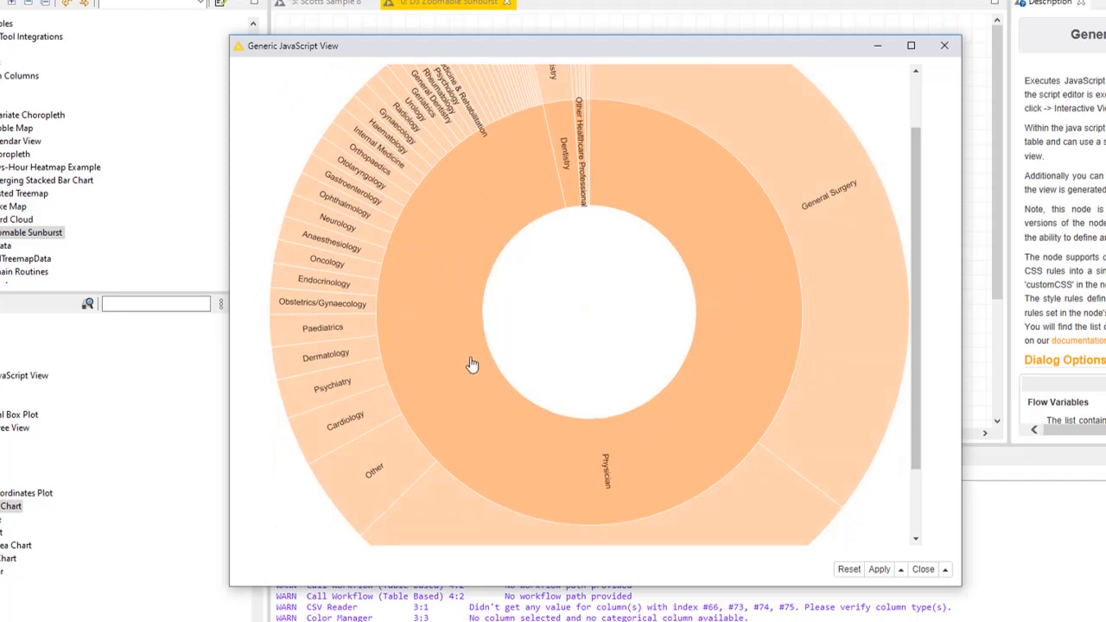
scroll(509, 201, "up", 2)
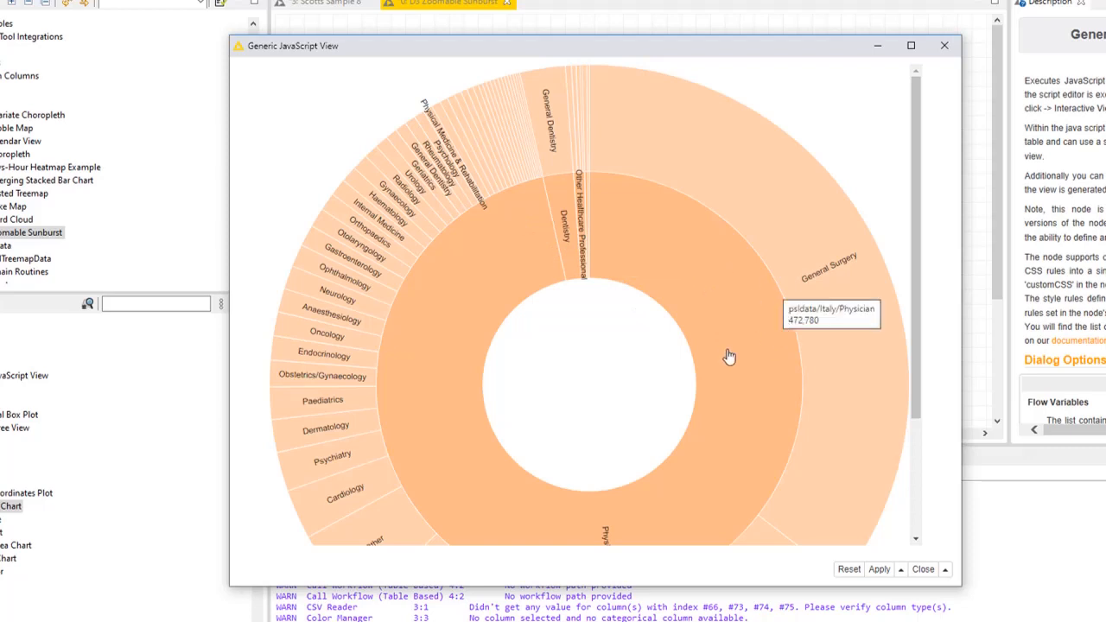
Zoom into Italy's Physician and Other Healthcare Professional segments in turn, zoom back out to all countries, and close the view.
left_click(444, 310)
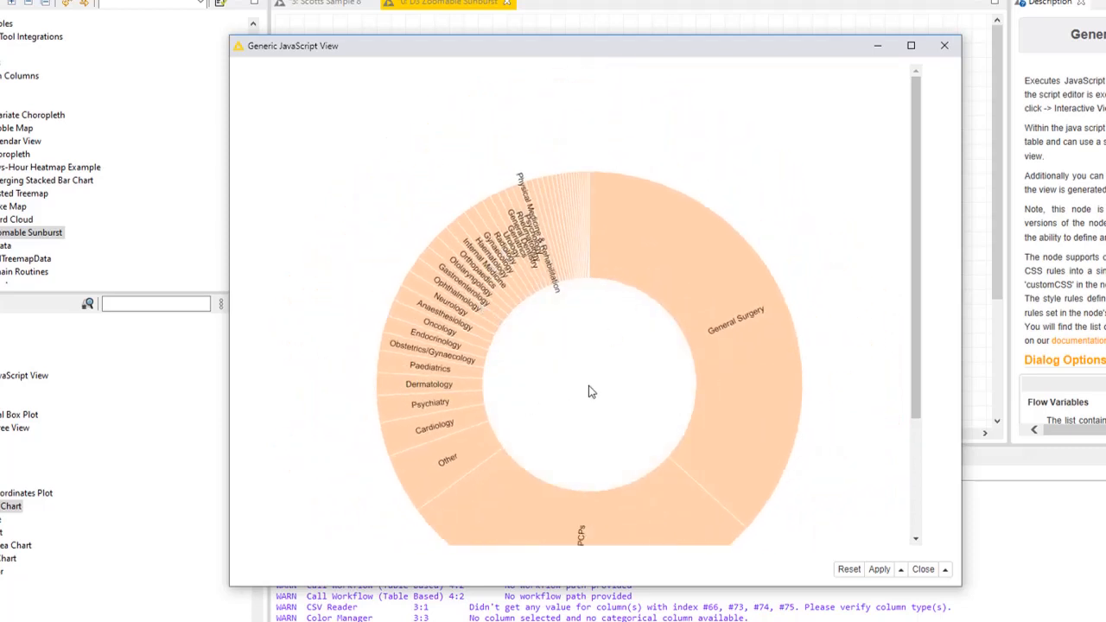
left_click(590, 387)
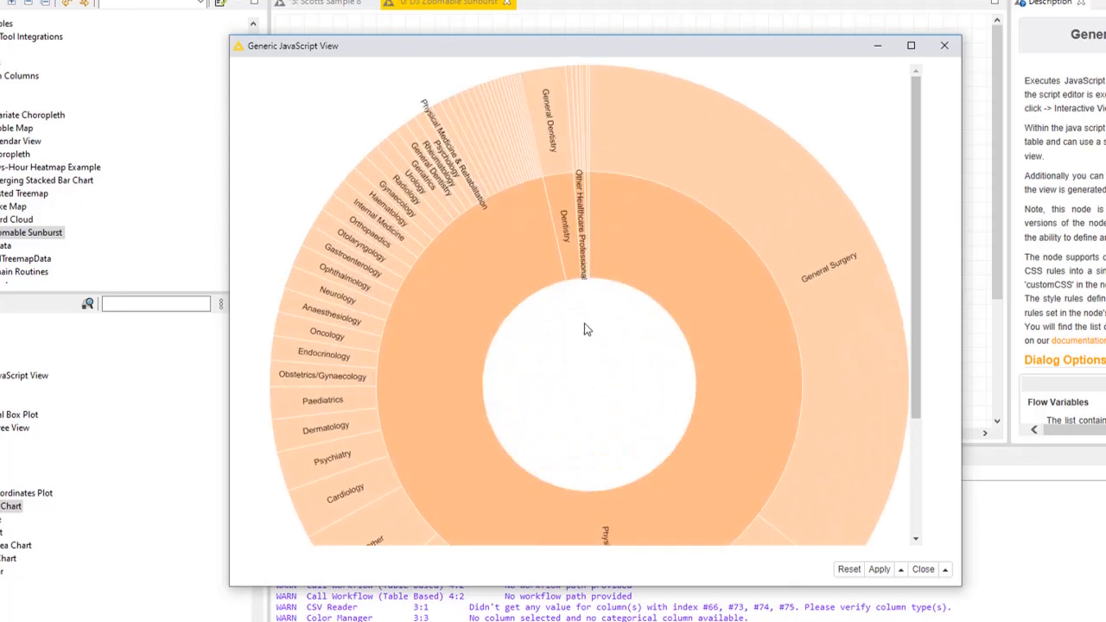
left_click(581, 204)
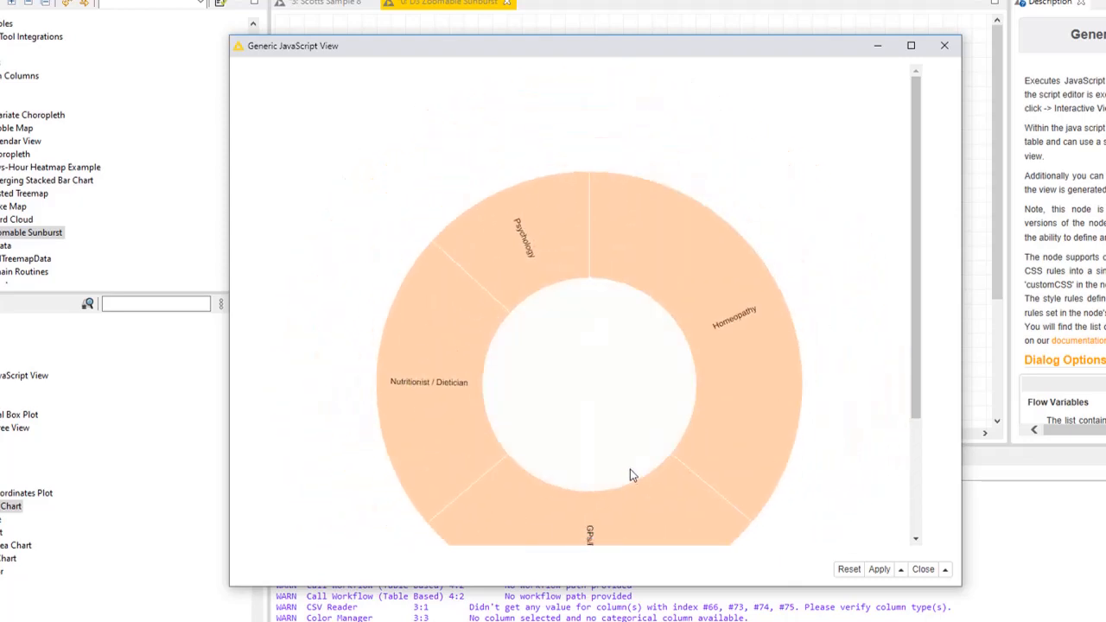
scroll(639, 333, "down", 1)
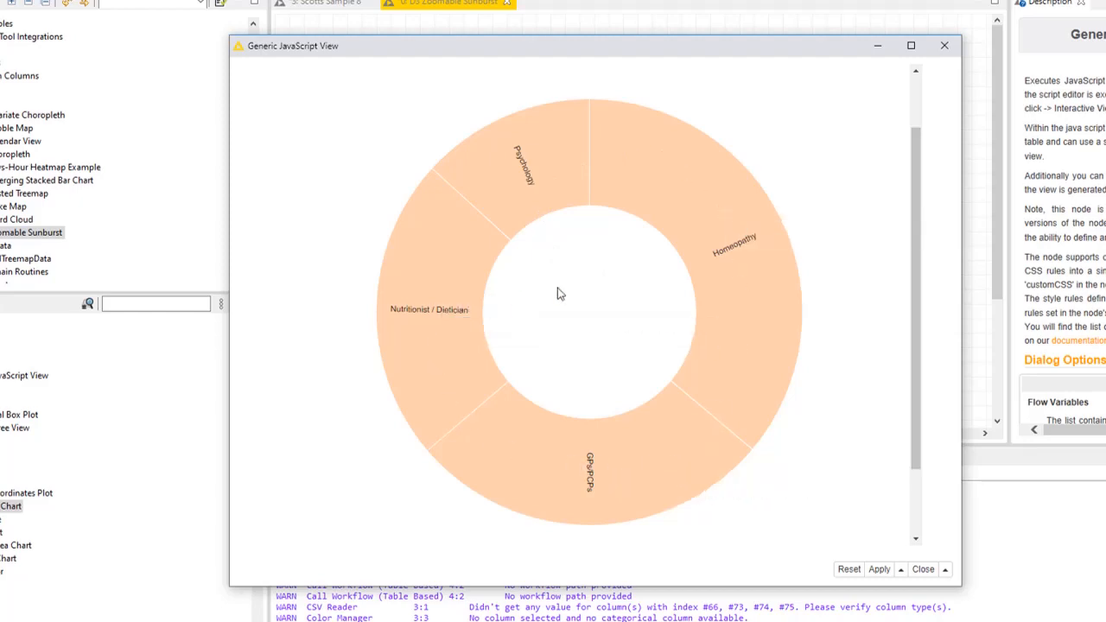
left_click(592, 312)
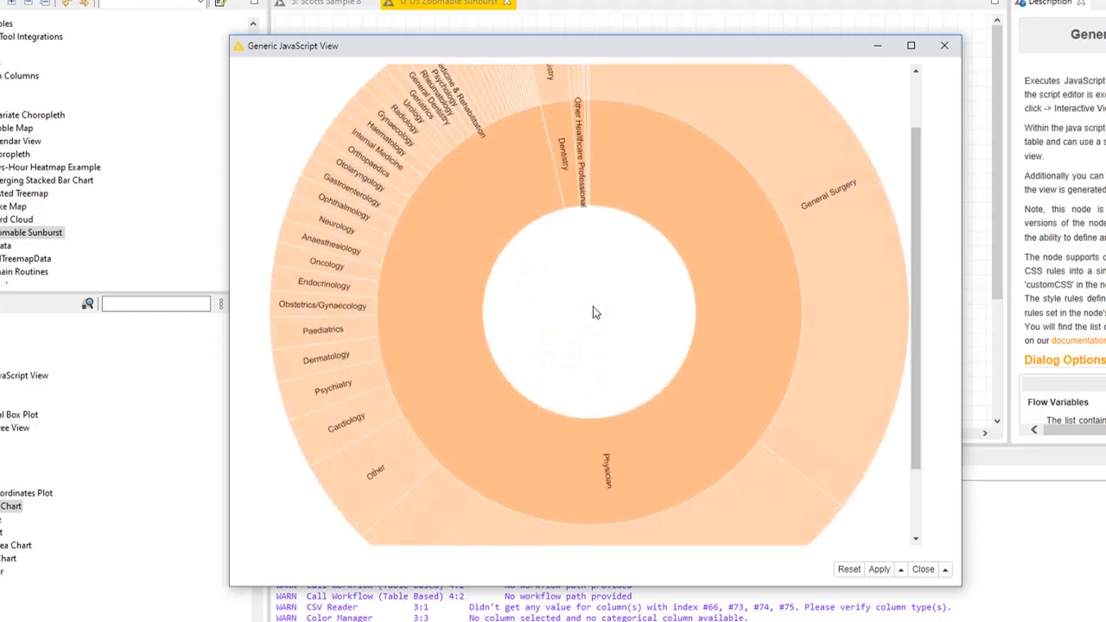
left_click(595, 307)
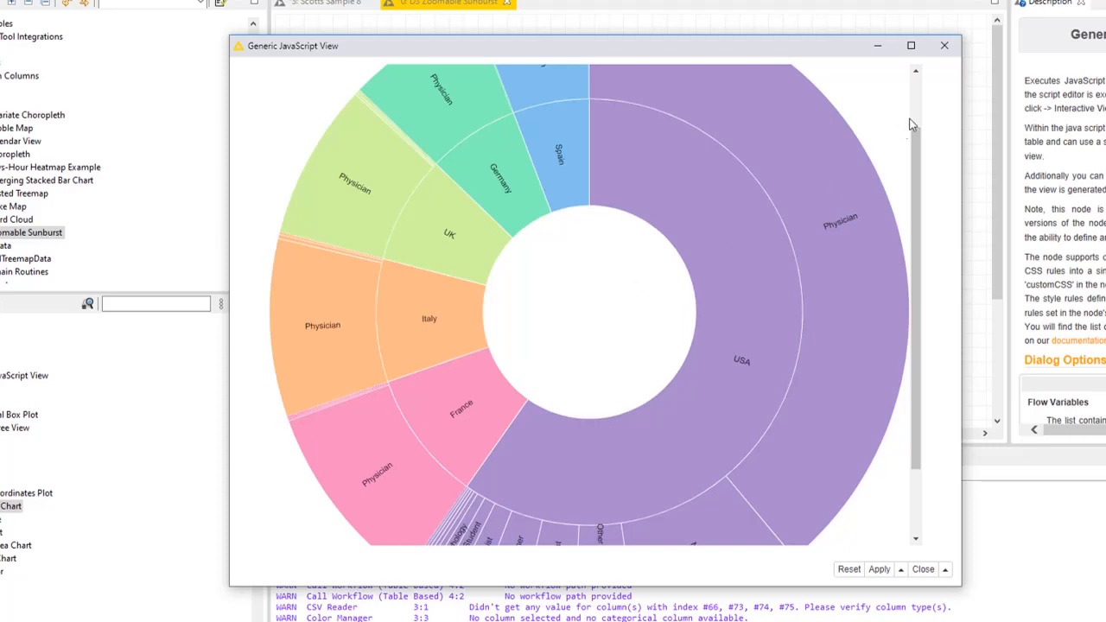
left_click(946, 46)
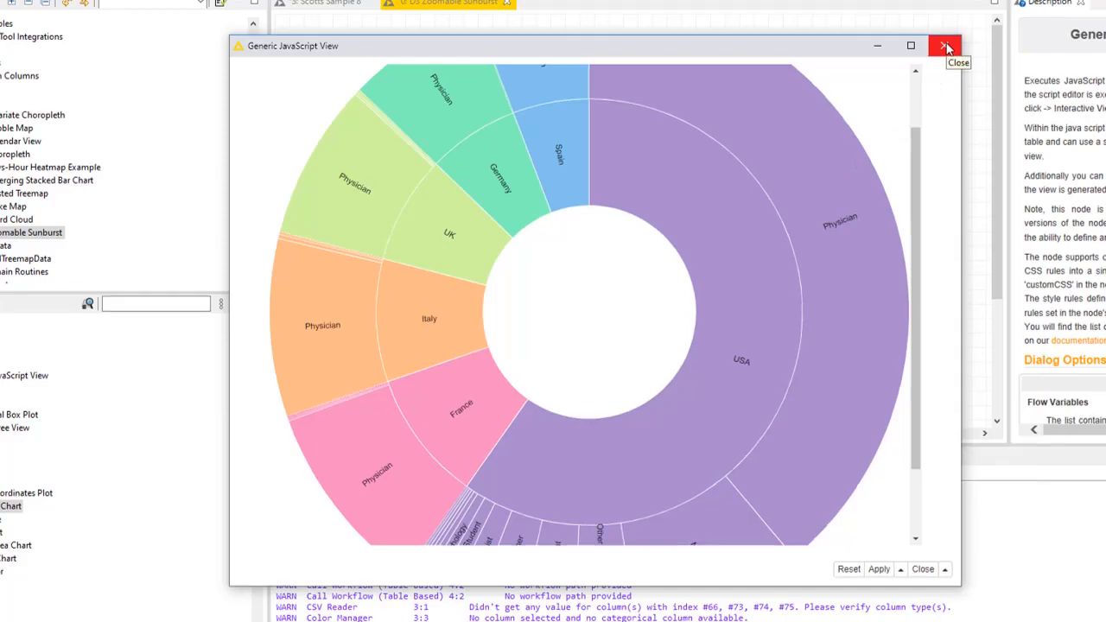